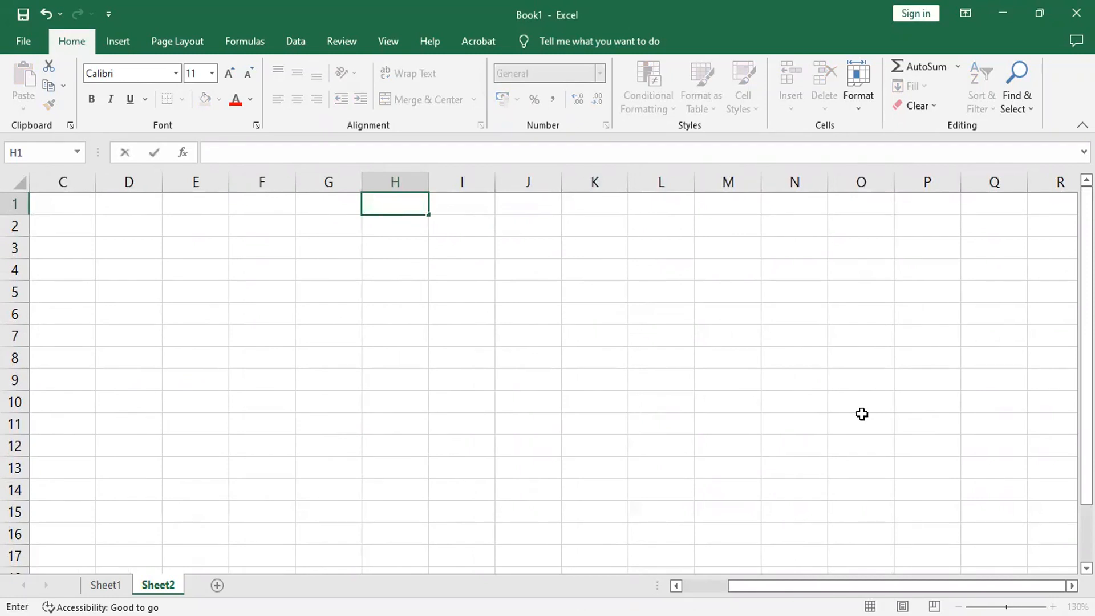
# - Enter the item code BR1 in cell H1 and fill the series down to BR9 in H9
pyautogui.write('1')
pyautogui.press('Return')
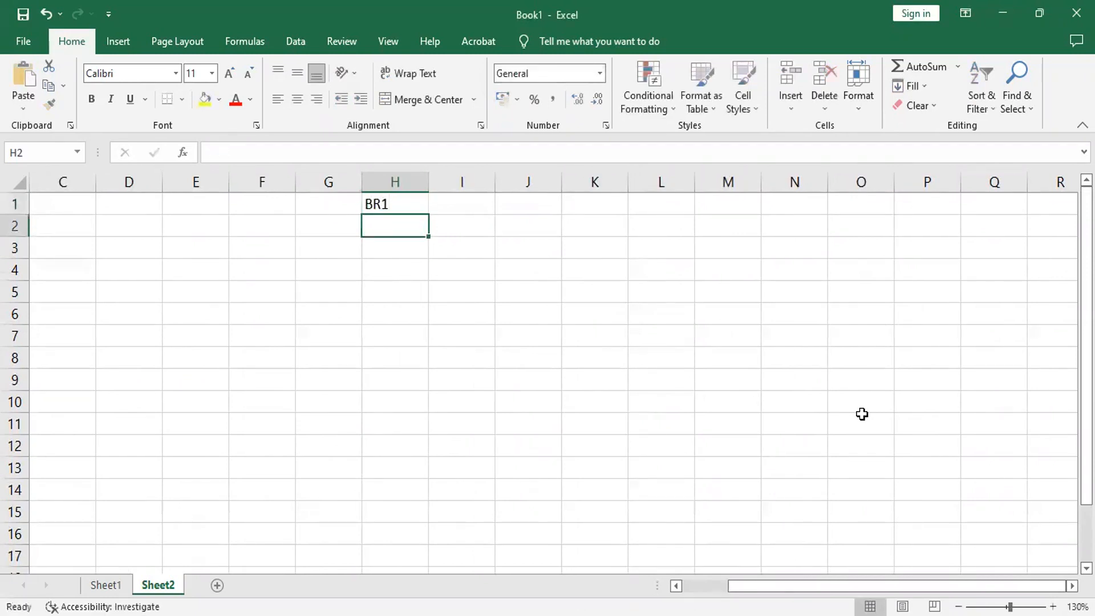
pyautogui.click(386, 206)
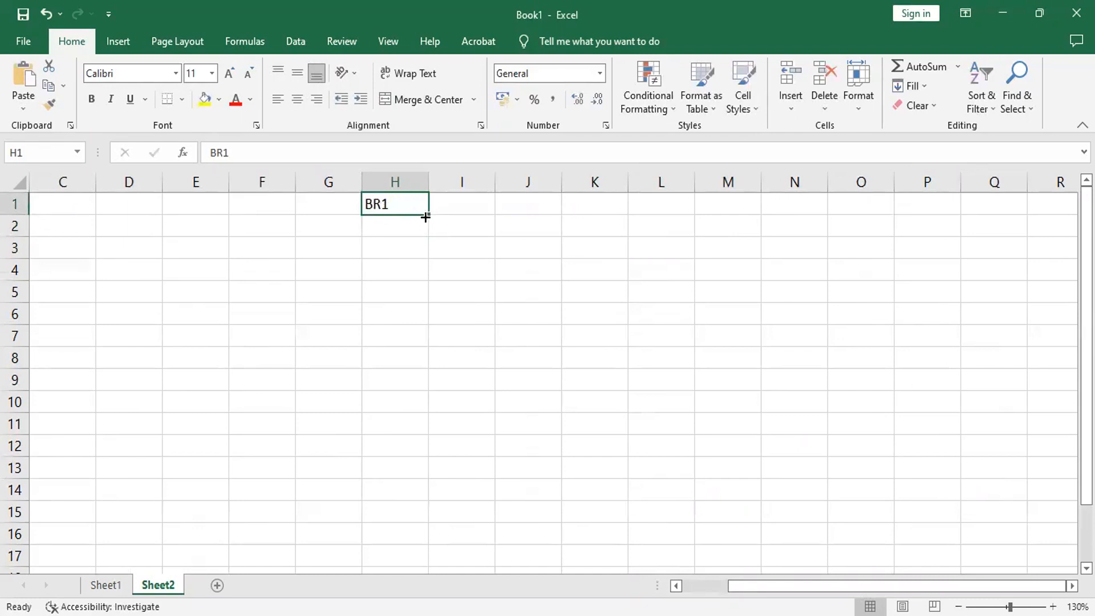
pyautogui.moveTo(427, 216); pyautogui.dragTo(422, 393)
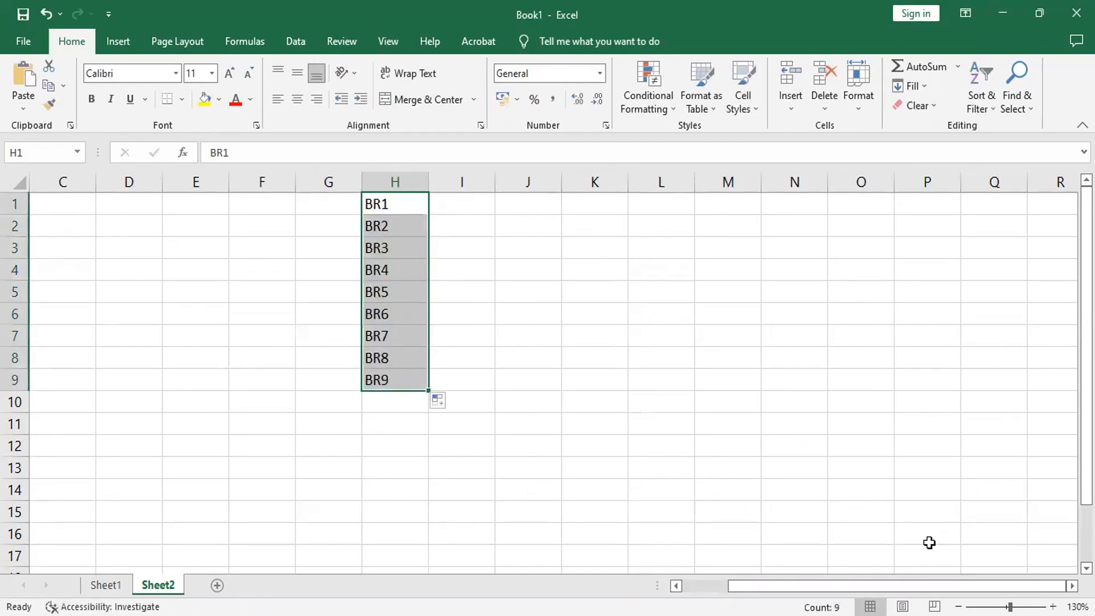
# - Enter the item names BERAS, GULA and KOPI in cells I1 to I3, beside codes BR1 to BR3
pyautogui.click(1052, 607)
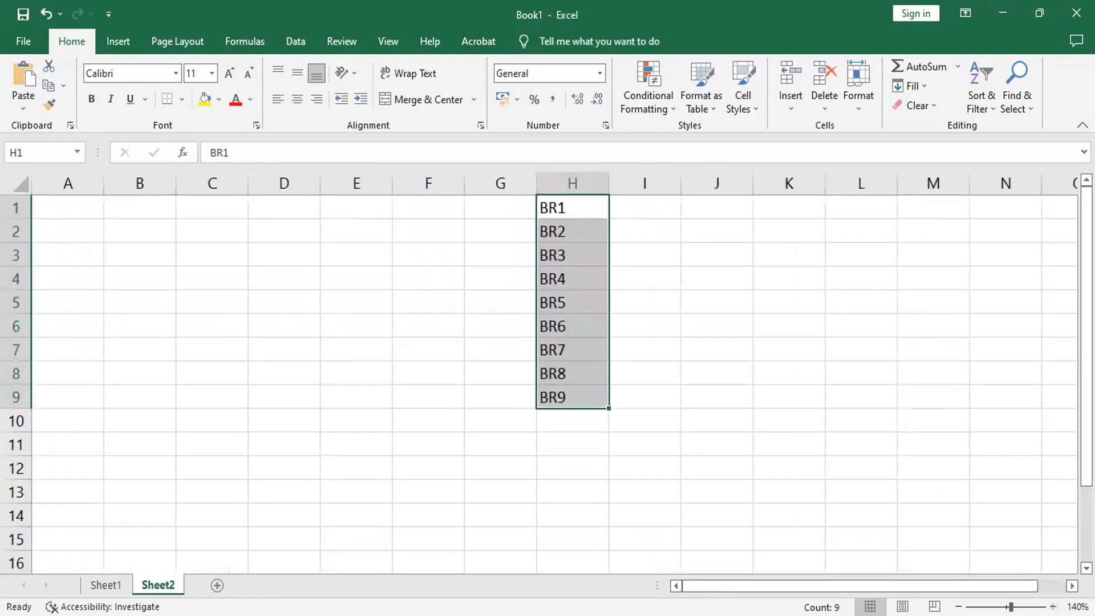
pyautogui.hscroll(2, 519, 228)
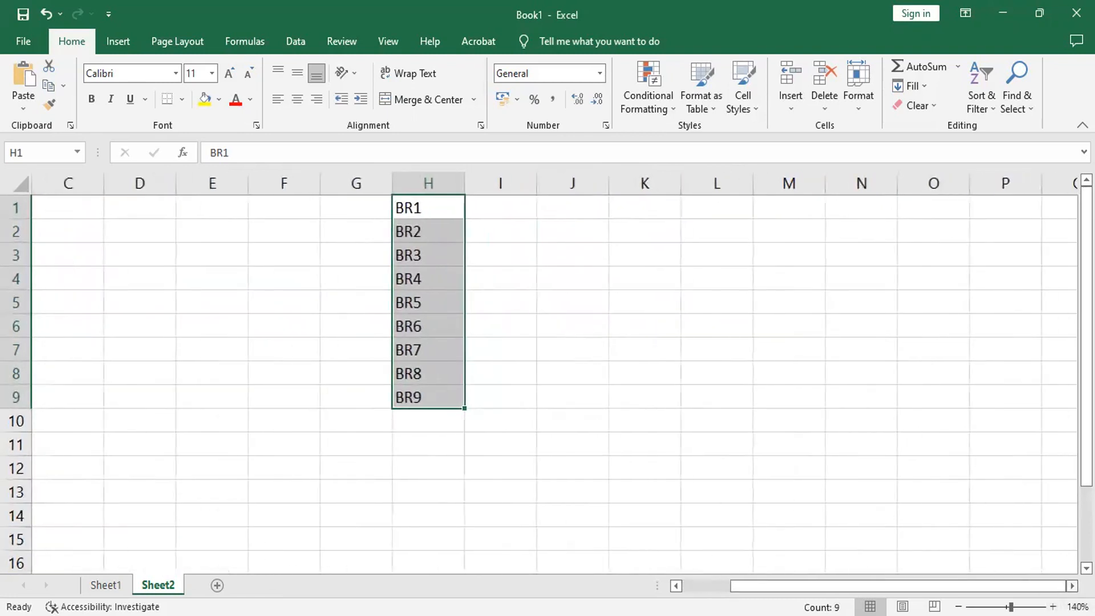
pyautogui.click(498, 200)
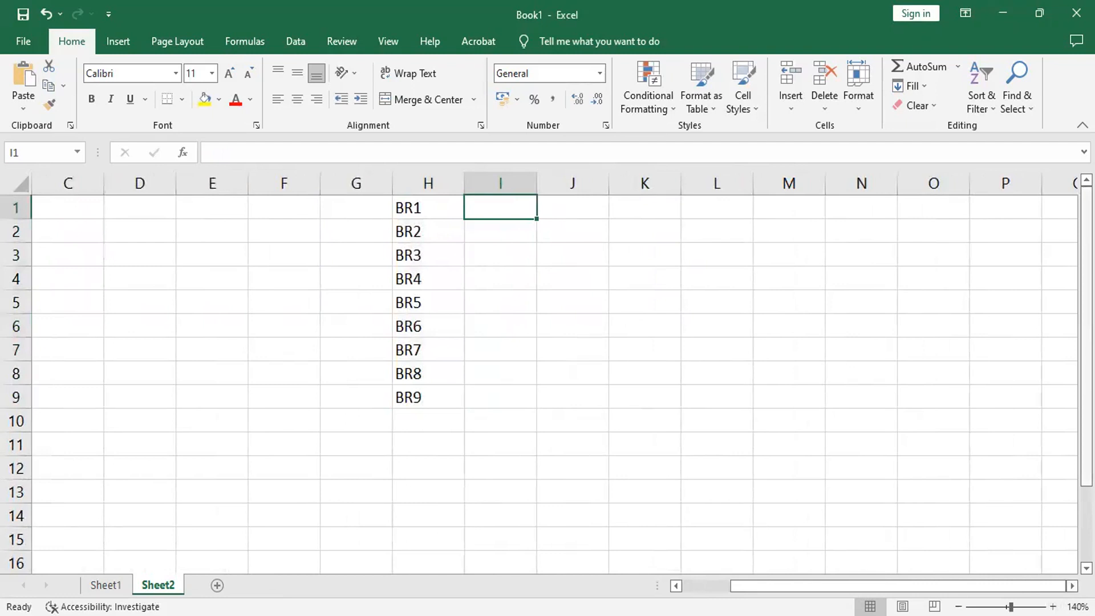
pyautogui.write('BERAS')
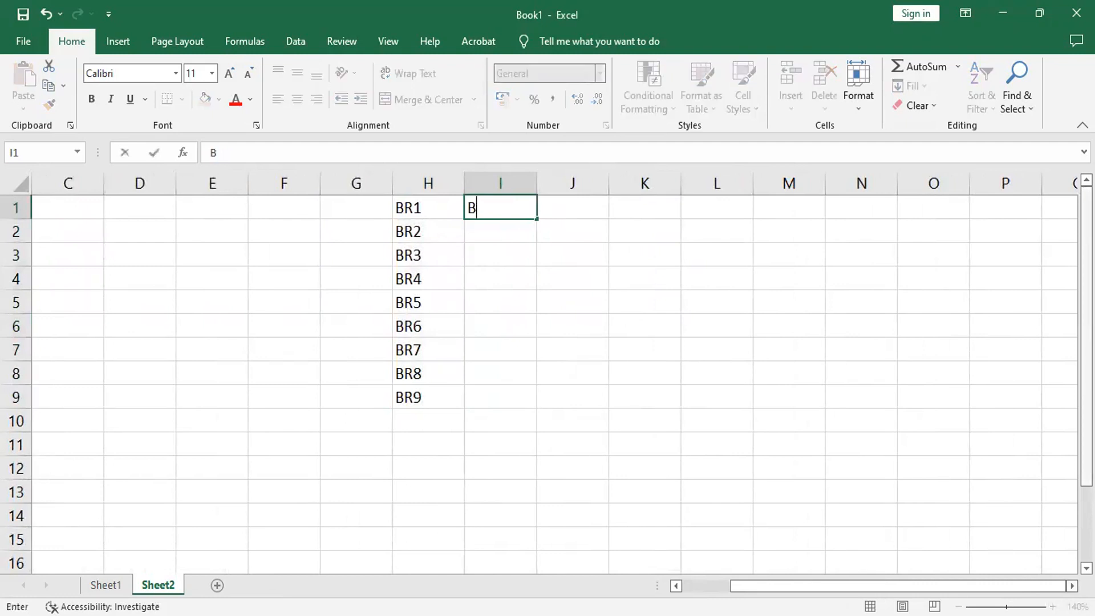
pyautogui.press('Return')
pyautogui.write('GULA')
pyautogui.press('Return')
pyautogui.write('KOPI')
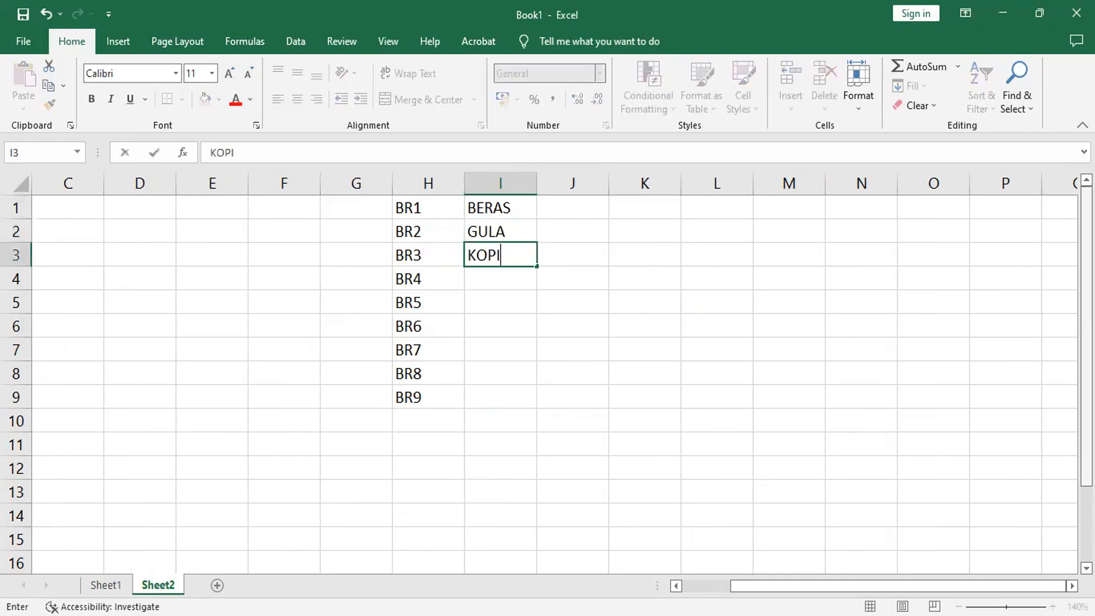
pyautogui.press('Return')
# - Enter the item names SUSU, SABUN and MINYAK in cells I4 to I6
pyautogui.write('SUSU')
pyautogui.press('Return')
pyautogui.write('SABUN')
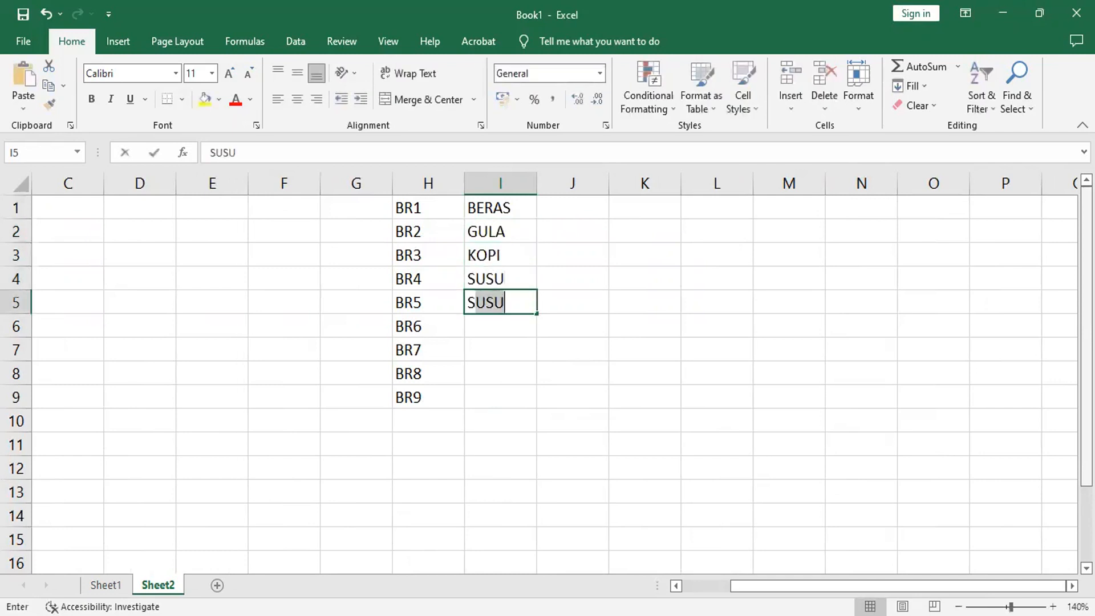
pyautogui.press('Return')
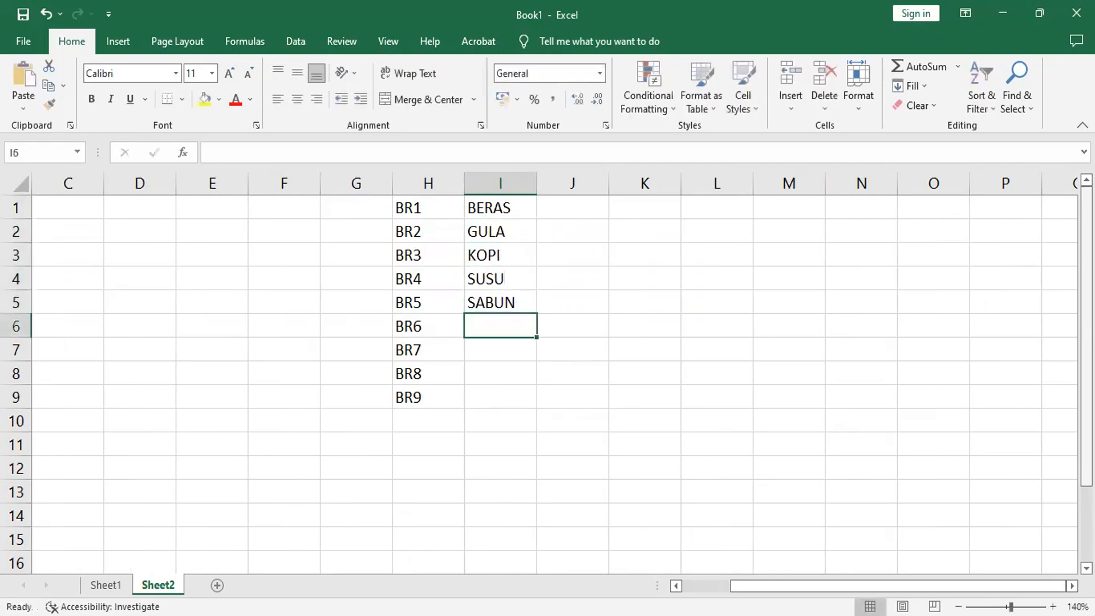
pyautogui.write('MINYAK')
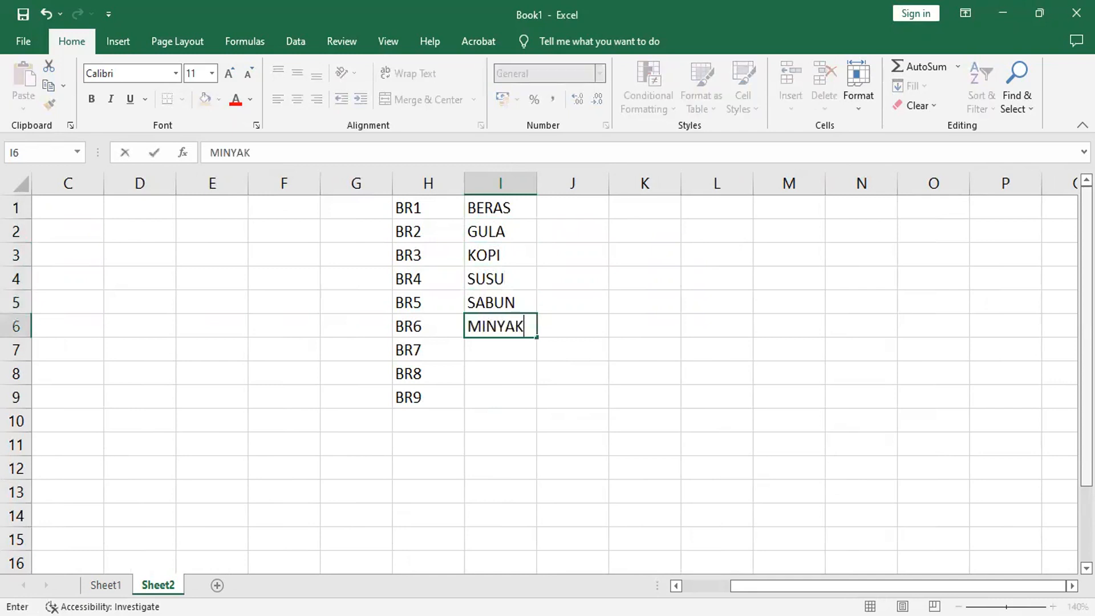
pyautogui.press('Return')
# - Enter the item names TEPUNG, TELUR and MENTEGA in cells I7 to I9
pyautogui.write('TEPUNG')
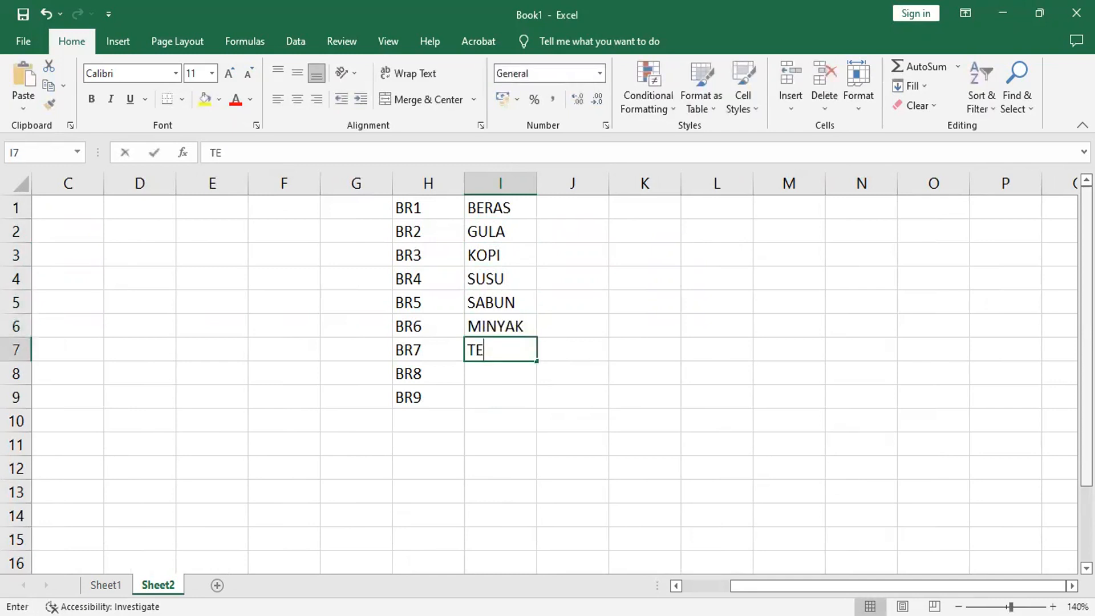
pyautogui.press('Return')
pyautogui.write('TELUR')
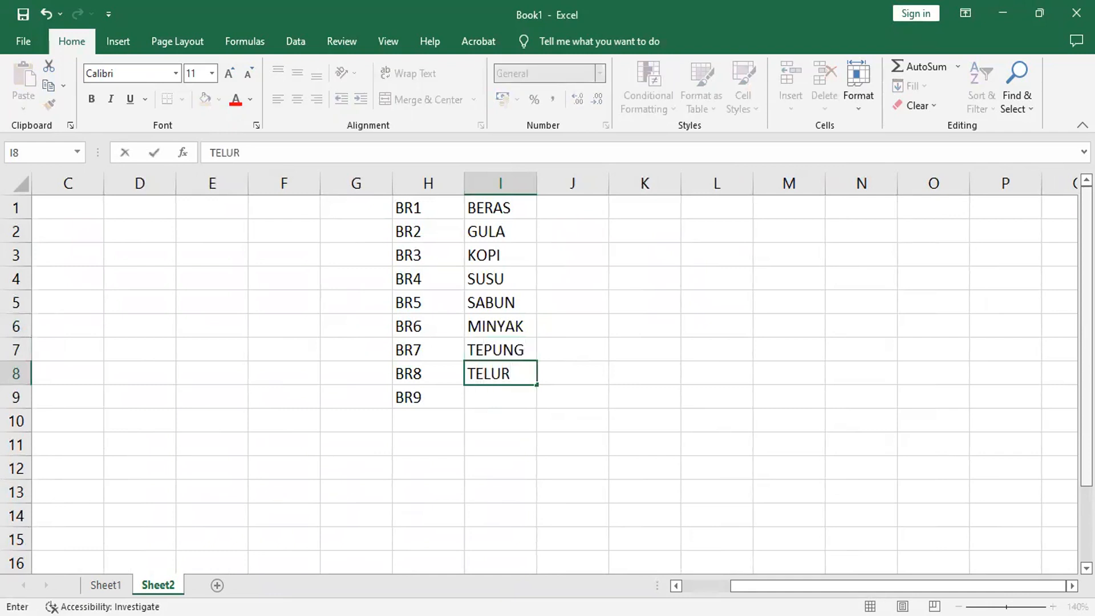
pyautogui.press('Return')
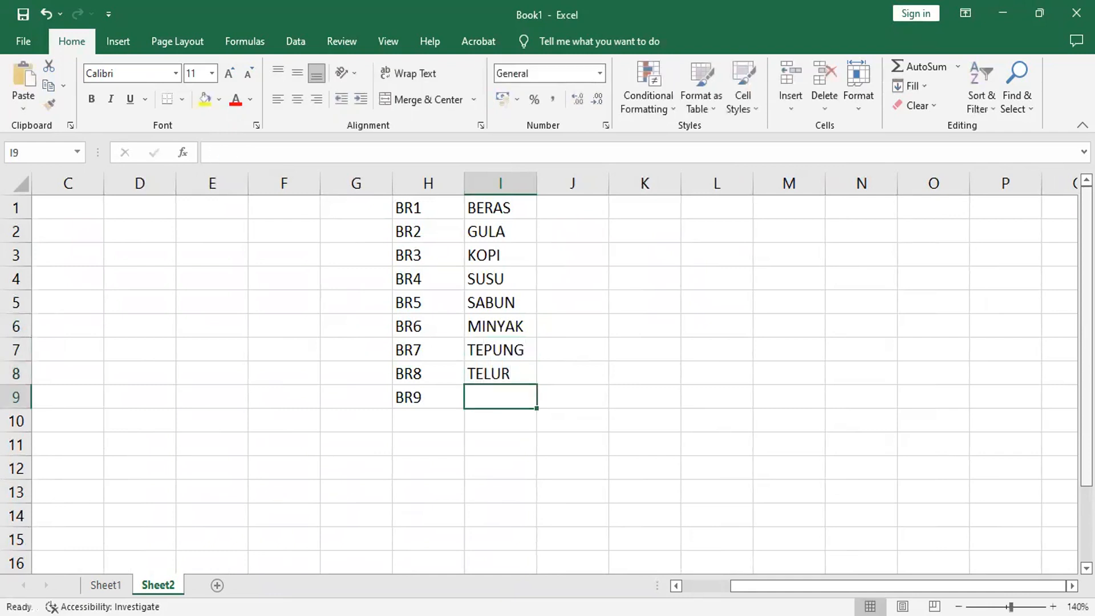
pyautogui.write('MEN')
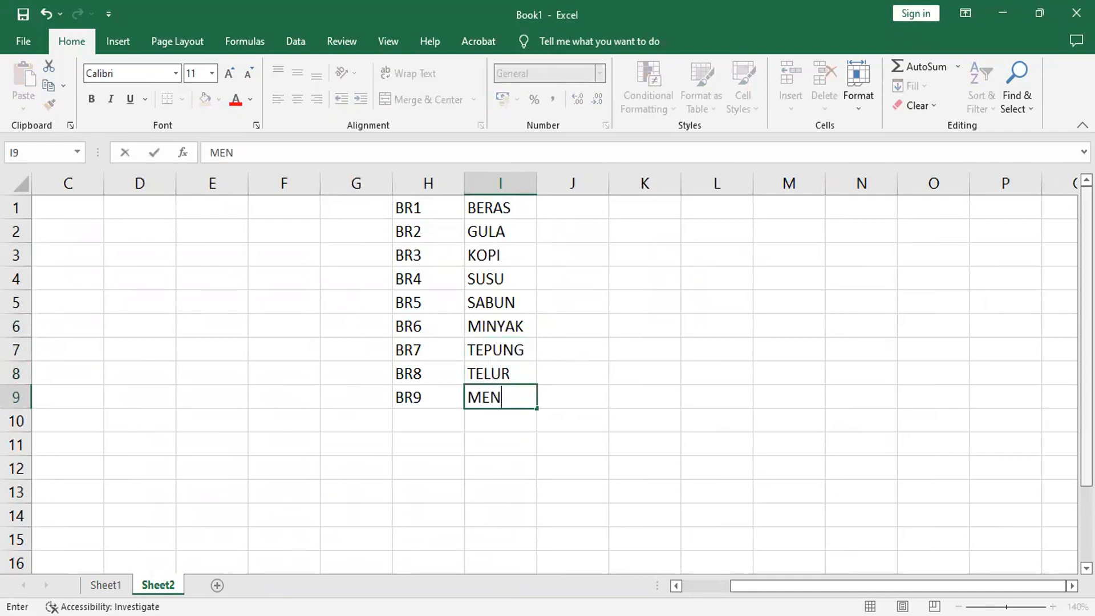
pyautogui.write('TEGA')
pyautogui.press('Return')
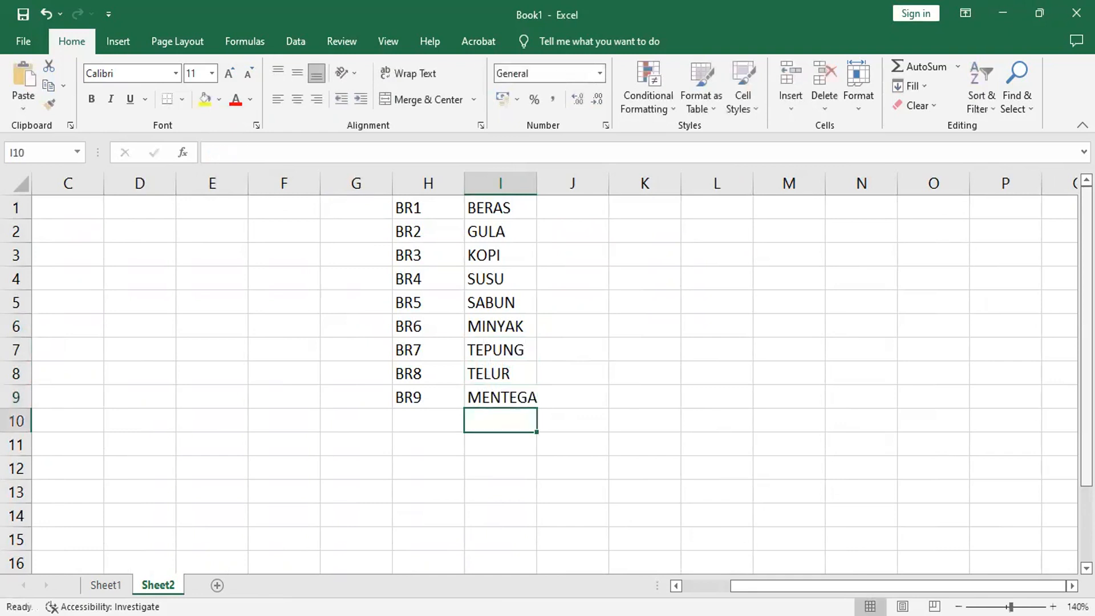
# - Enter the prices 15000 for BERAS, 23000 for GULA and 9500 for KOPI in cells J1 to J3
pyautogui.click(567, 206)
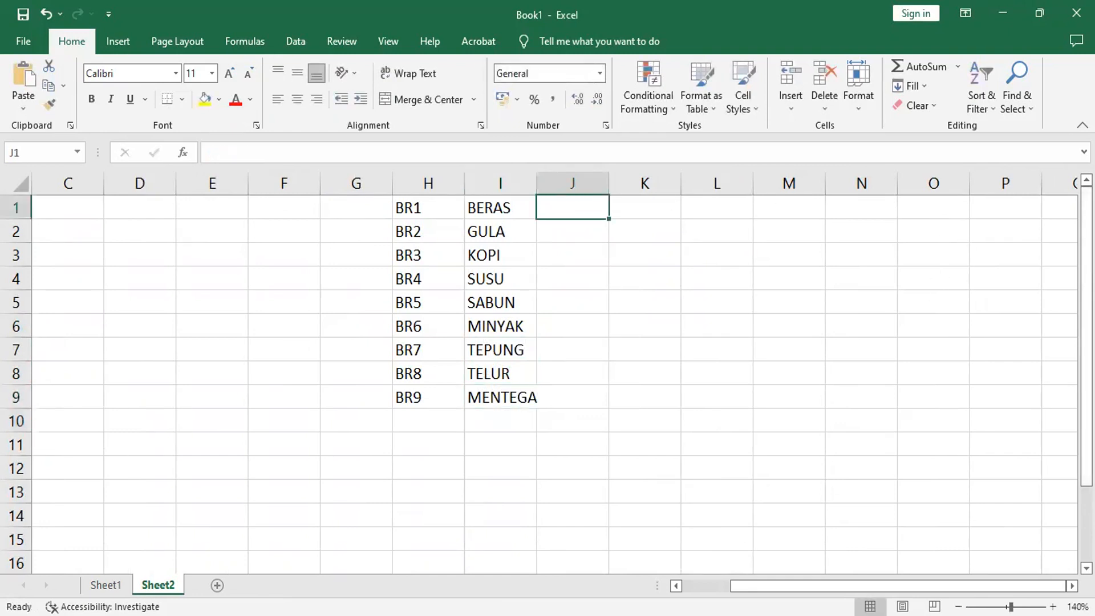
pyautogui.write('15000')
pyautogui.press('Return')
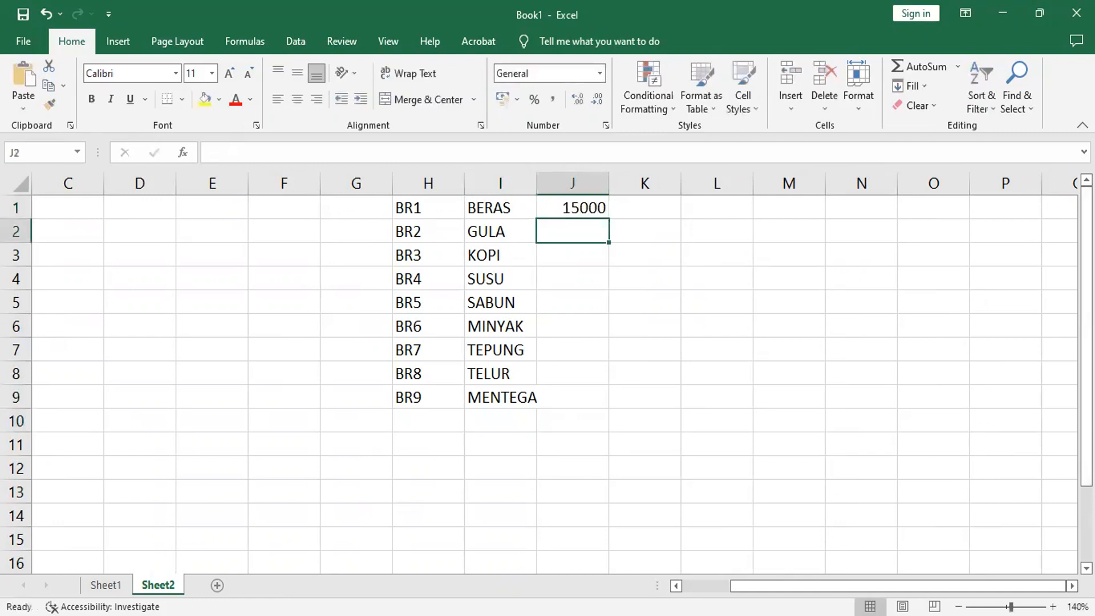
pyautogui.write('023000')
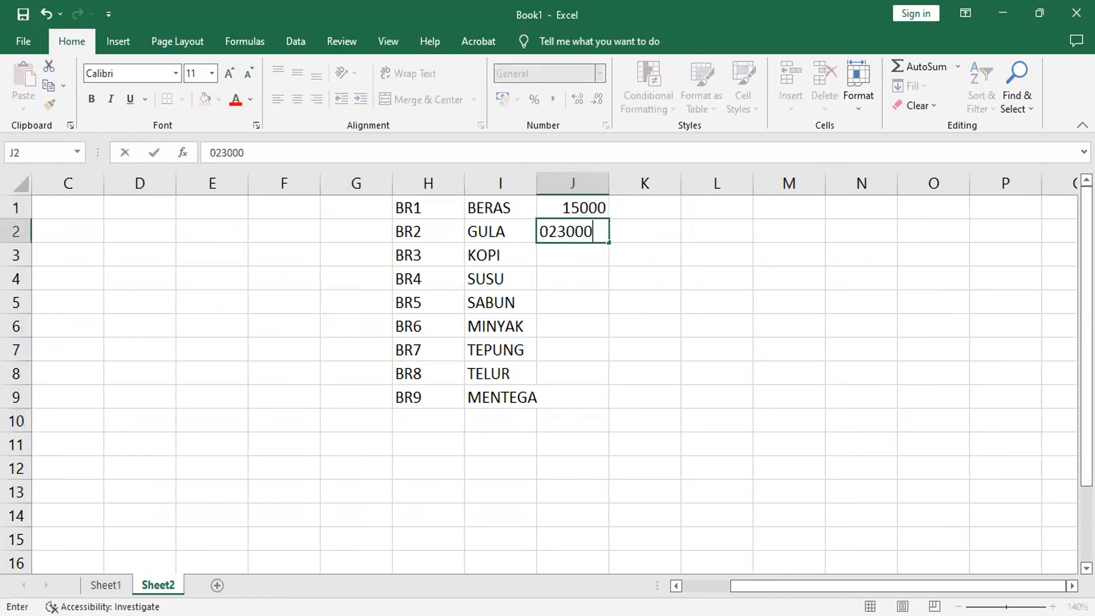
pyautogui.press('Return')
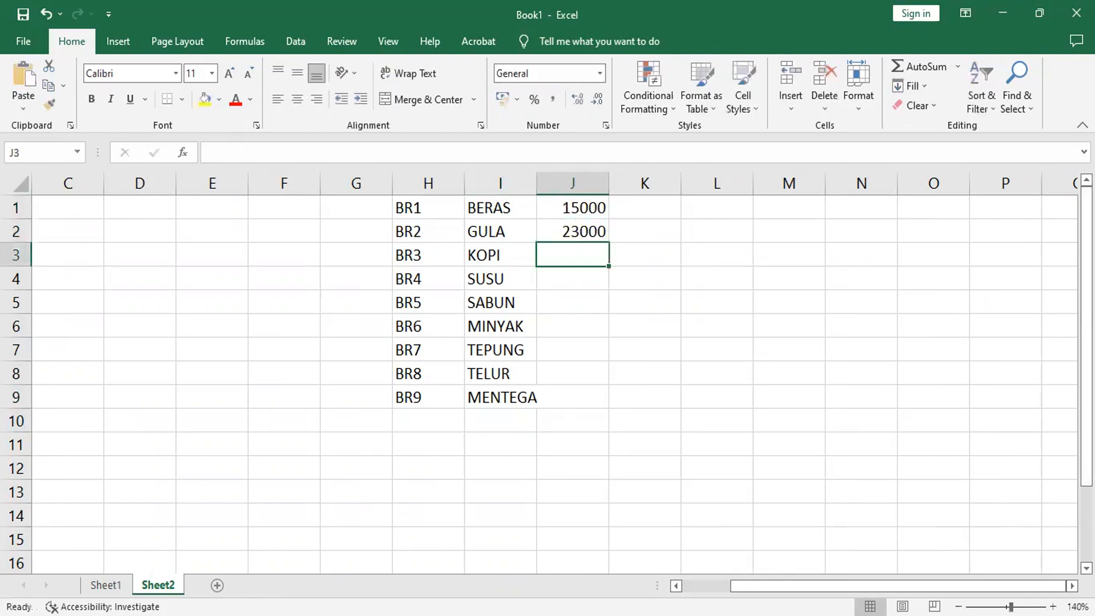
pyautogui.write('95000')
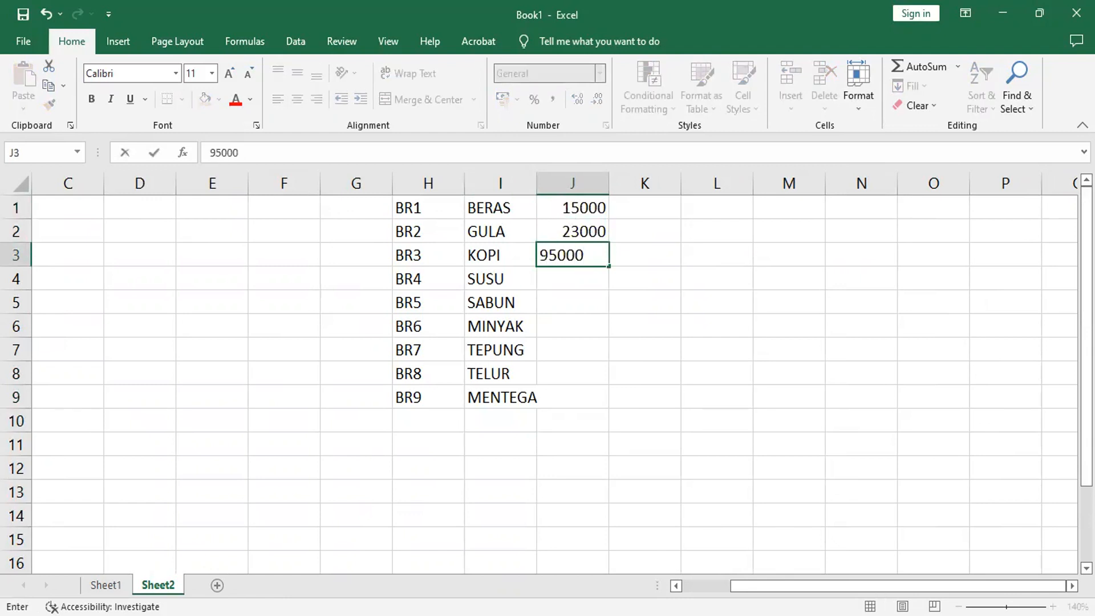
pyautogui.press('Return')
pyautogui.press('Up')
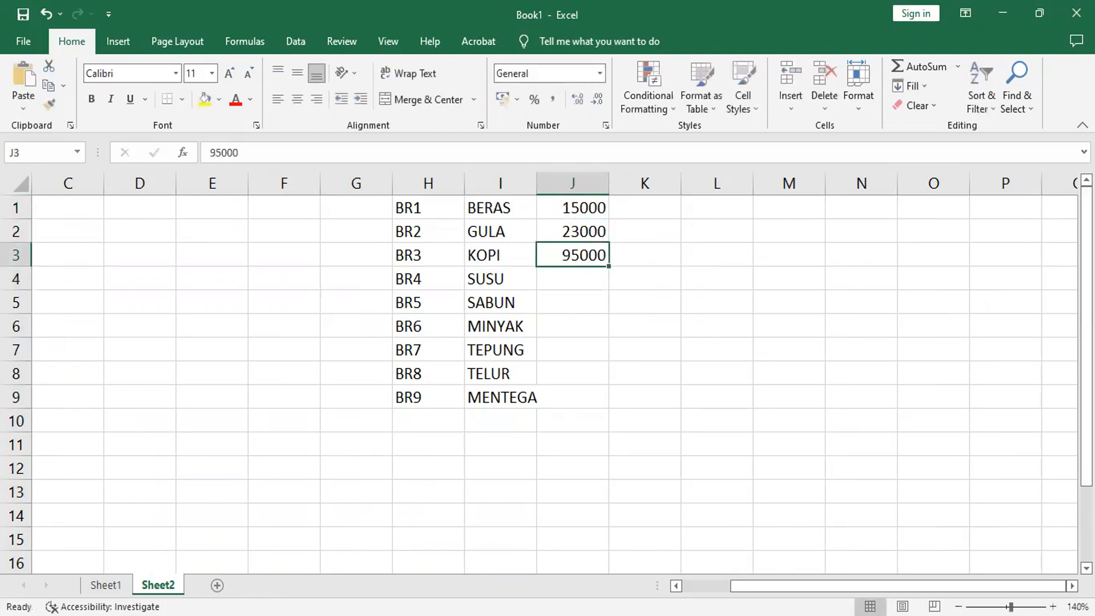
pyautogui.write('9500')
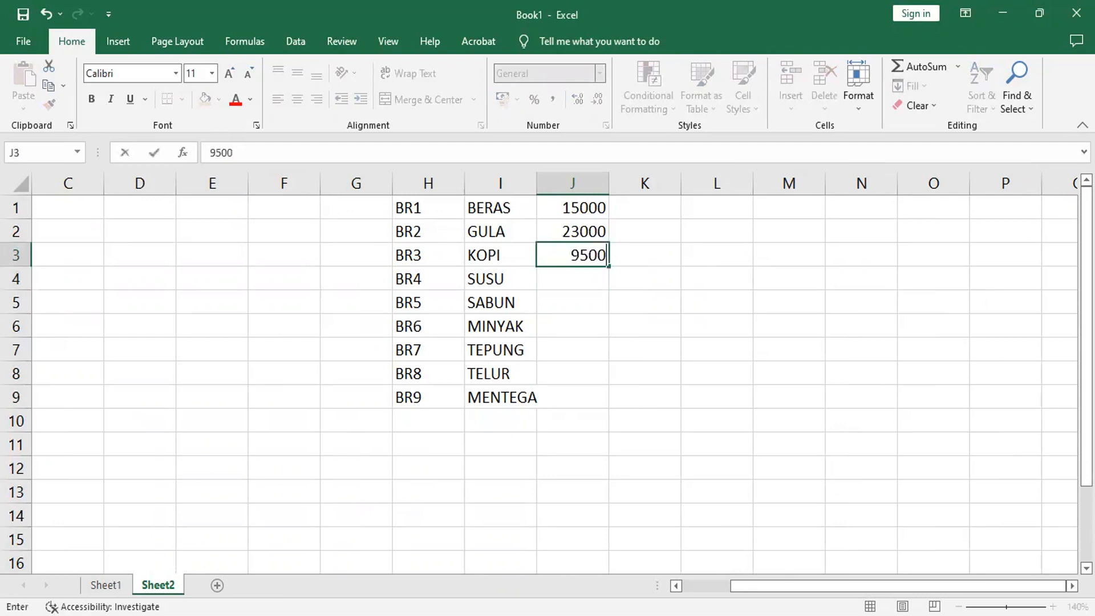
pyautogui.press('Return')
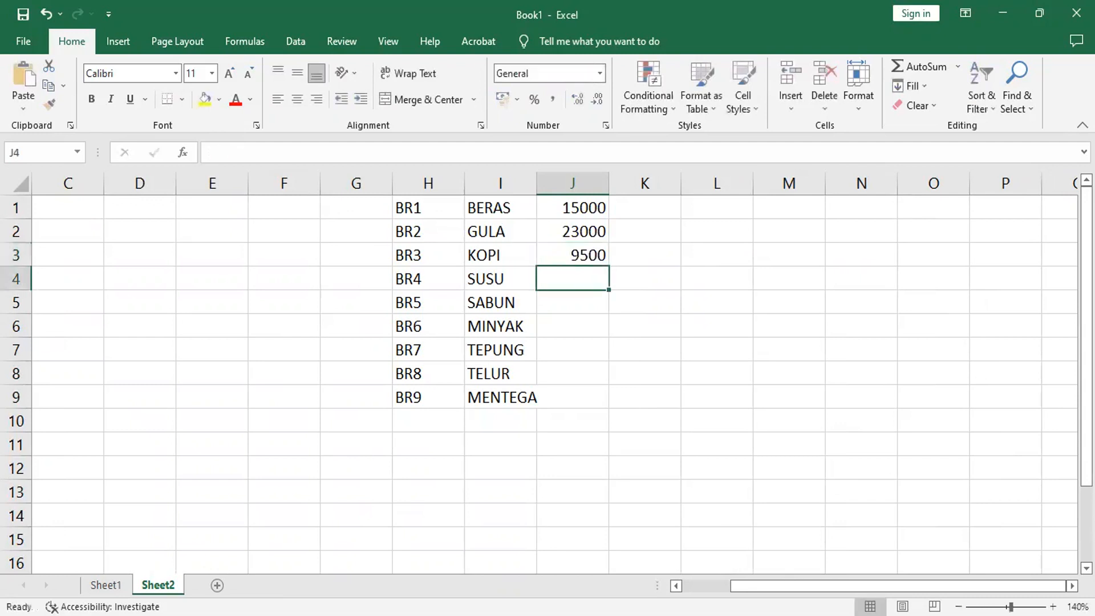
# - Enter the prices 12500 for SUSU, 10000 for SABUN and 35000 for MINYAK in cells J4 to J6
pyautogui.write('12500')
pyautogui.press('Return')
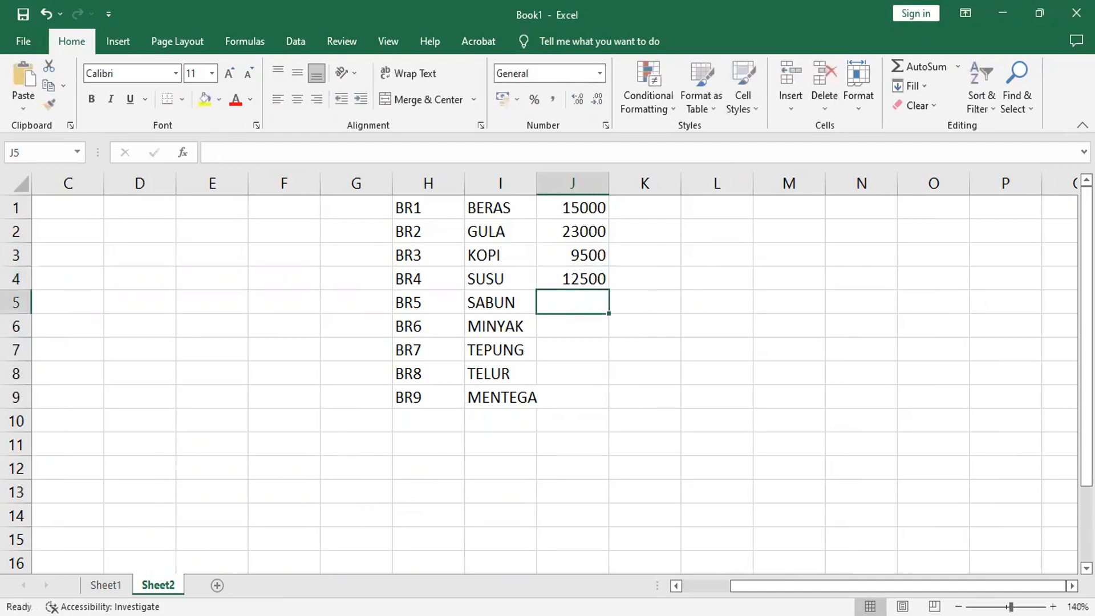
pyautogui.write('10000')
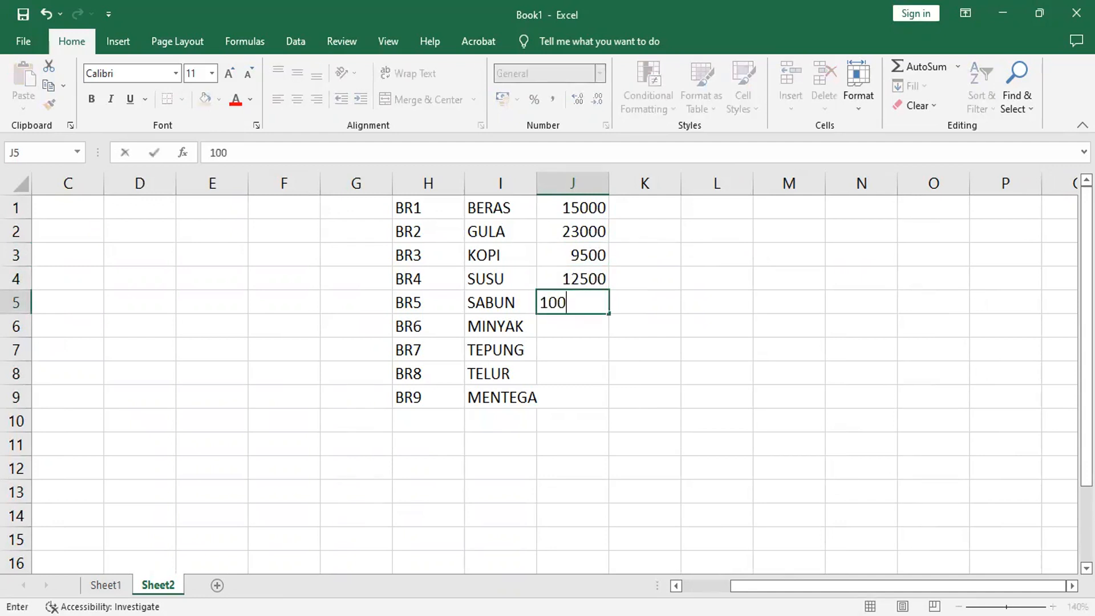
pyautogui.press('Return')
pyautogui.write('35000')
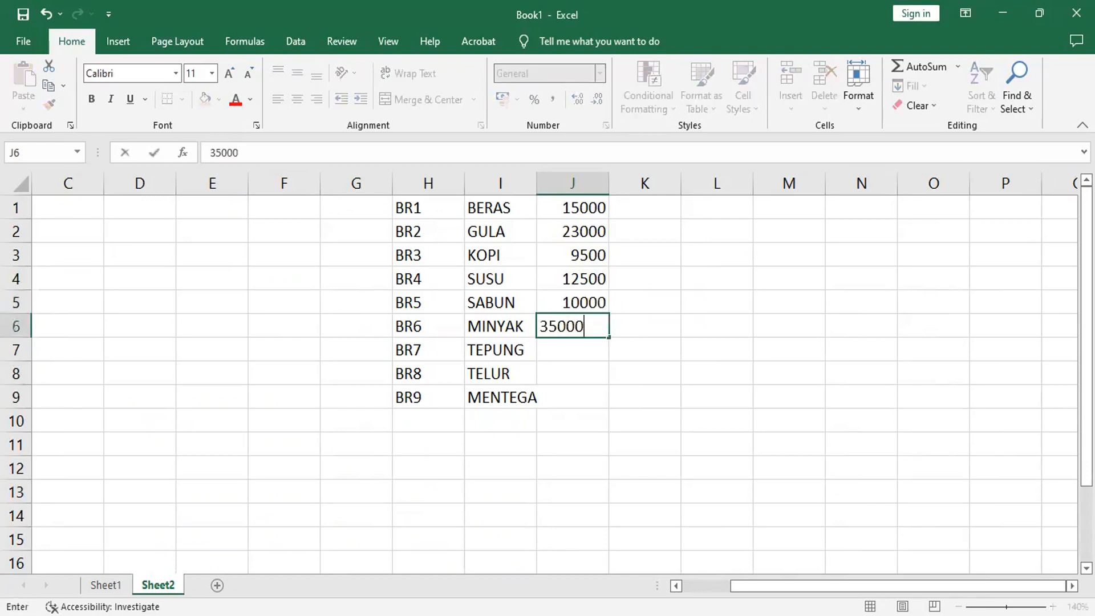
pyautogui.press('Return')
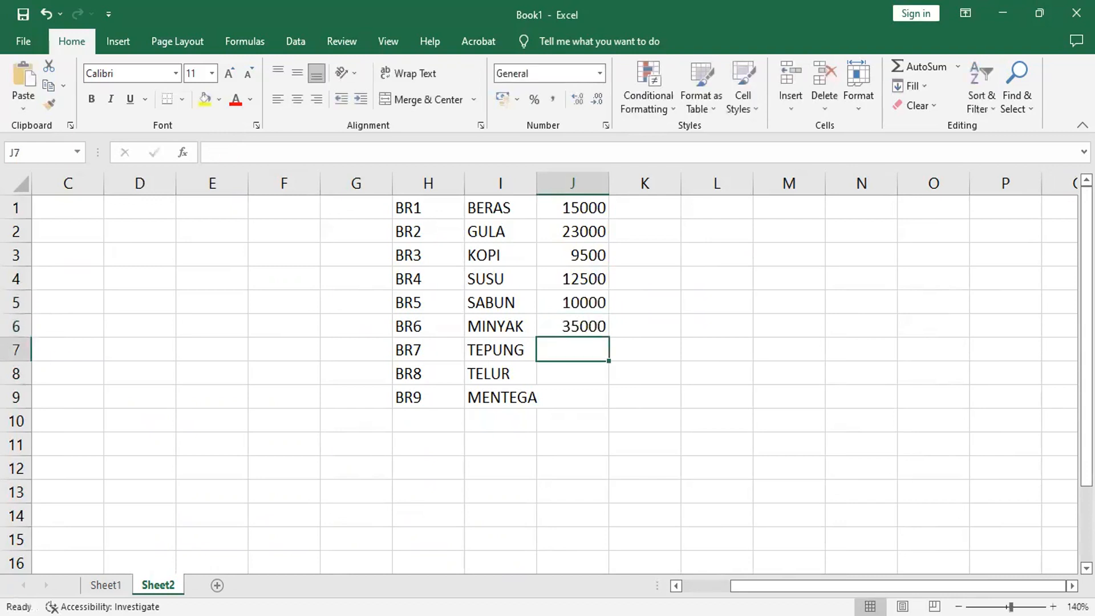
# - Enter the prices 20000 for TEPUNG, 23000 for TELUR and 19000 for MENTEGA in cells J7 to J9
pyautogui.write('20000')
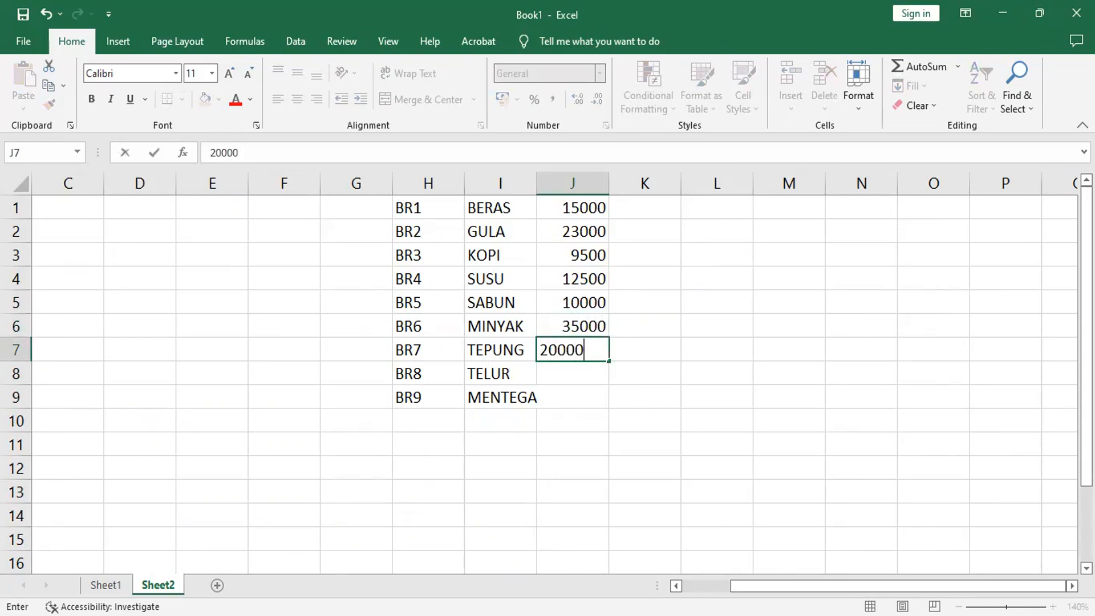
pyautogui.press('Return')
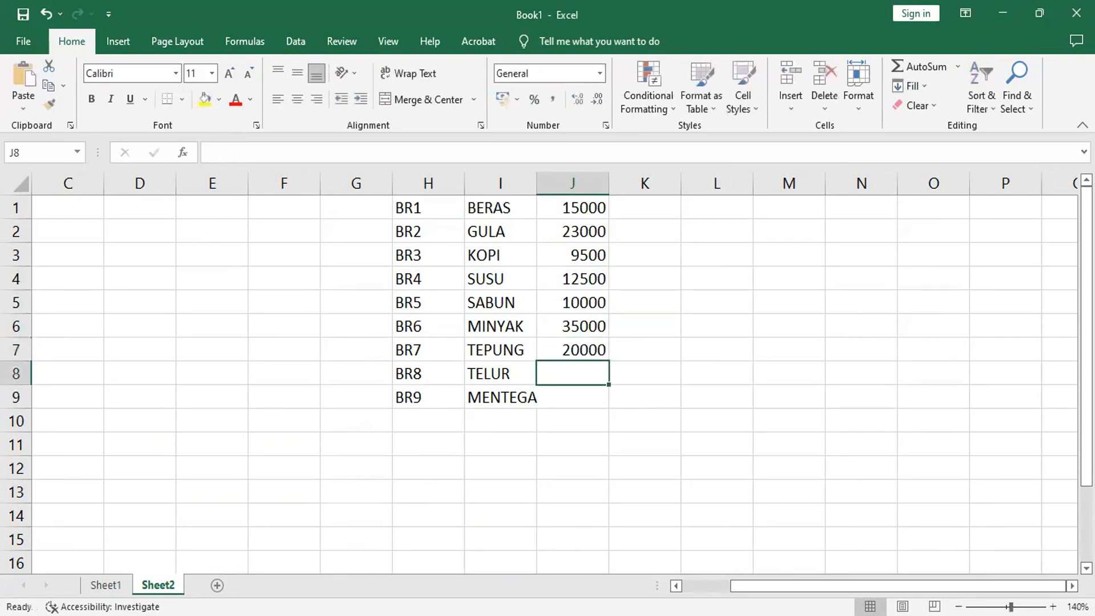
pyautogui.write('23000')
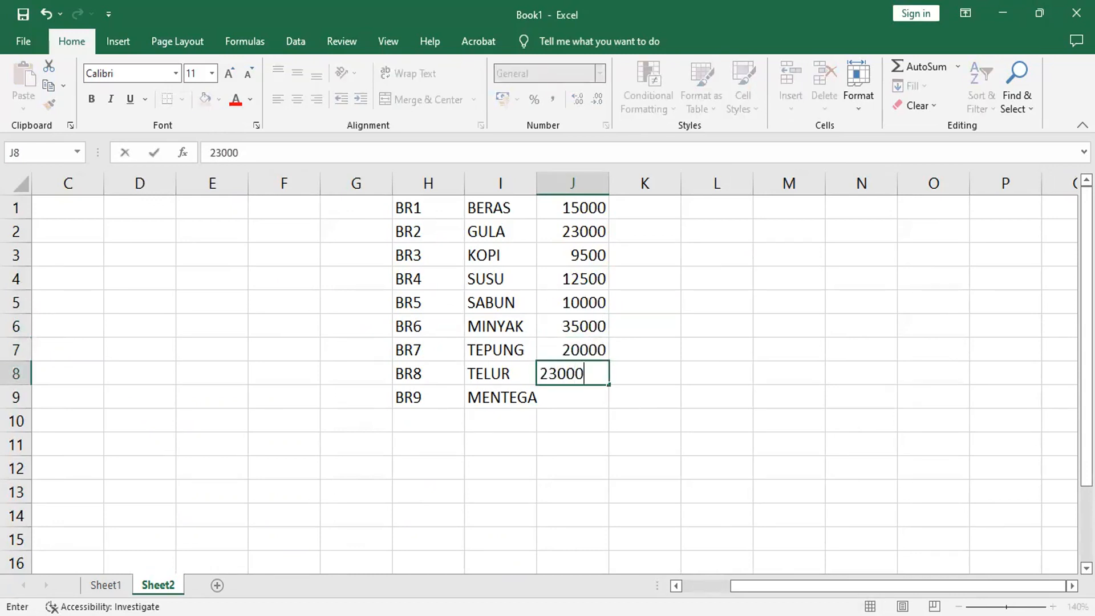
pyautogui.press('Return')
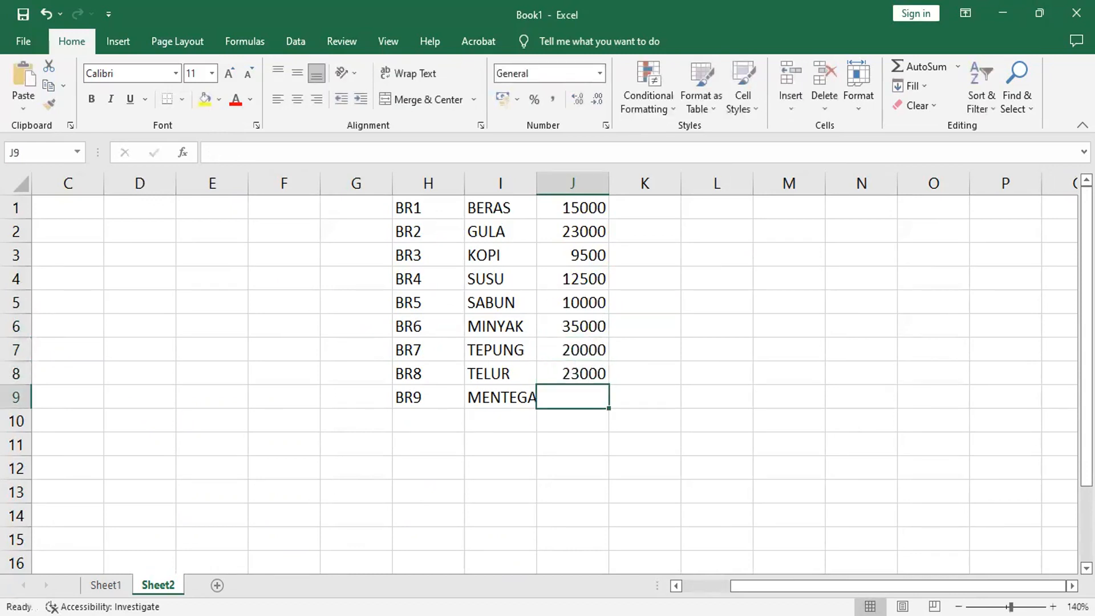
pyautogui.write('19000')
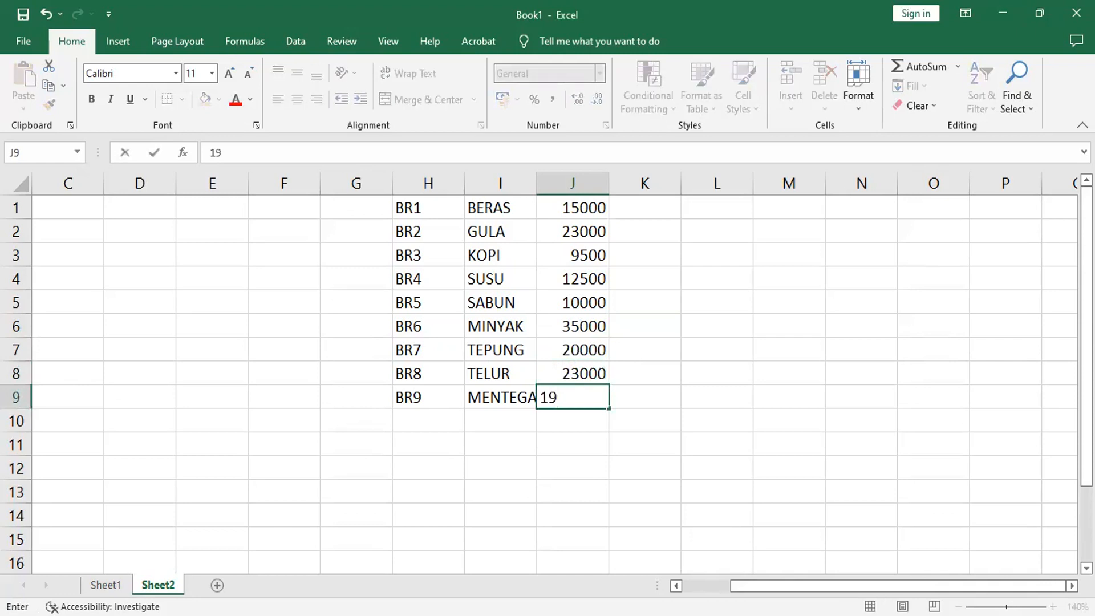
pyautogui.press('Return')
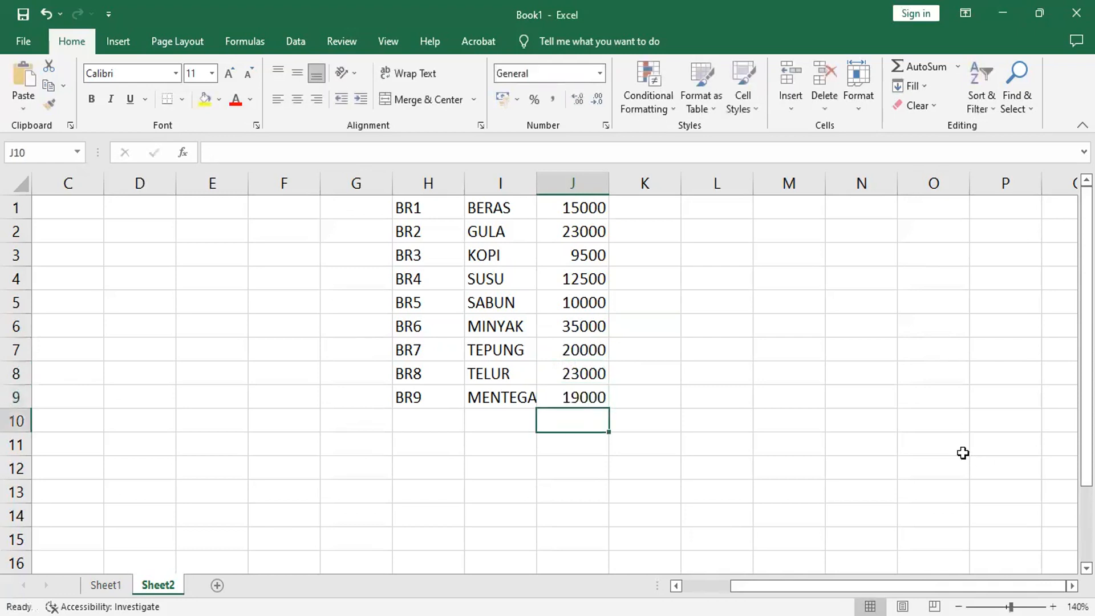
# - Name the range H1:J9 on Sheet2 SEMBAKO
pyautogui.click(436, 442)
pyautogui.click(437, 216)
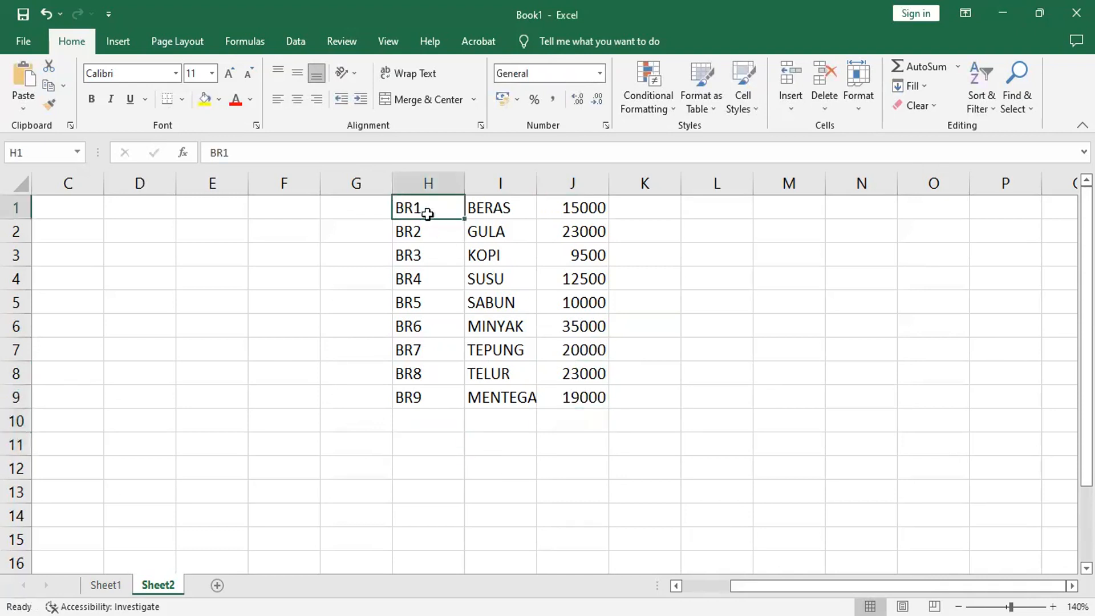
pyautogui.keyDown('shift'); pyautogui.click(587, 392); pyautogui.keyUp('shift')
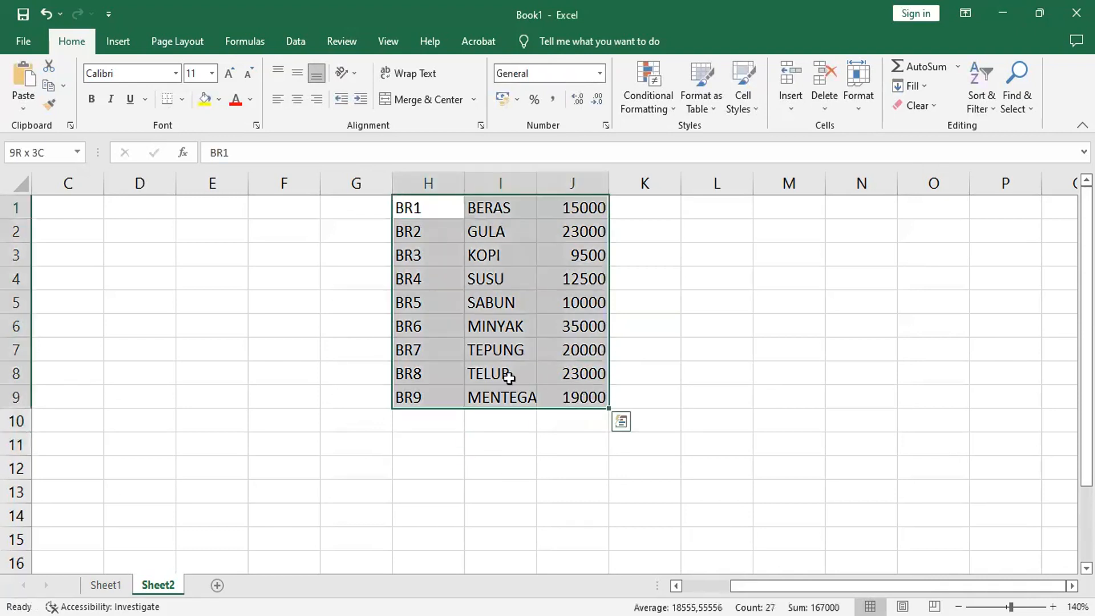
pyautogui.click(50, 153)
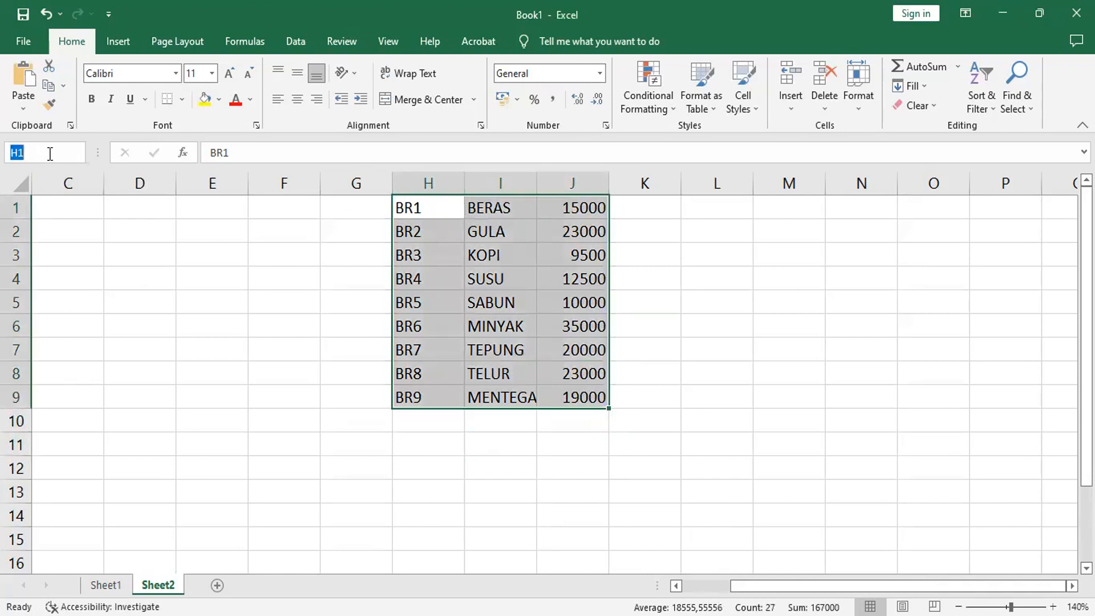
pyautogui.write('SEMBAKO')
pyautogui.press('Return')
# - Enter the code 3BR5 in cell F5 of Sheet1
pyautogui.click(112, 583)
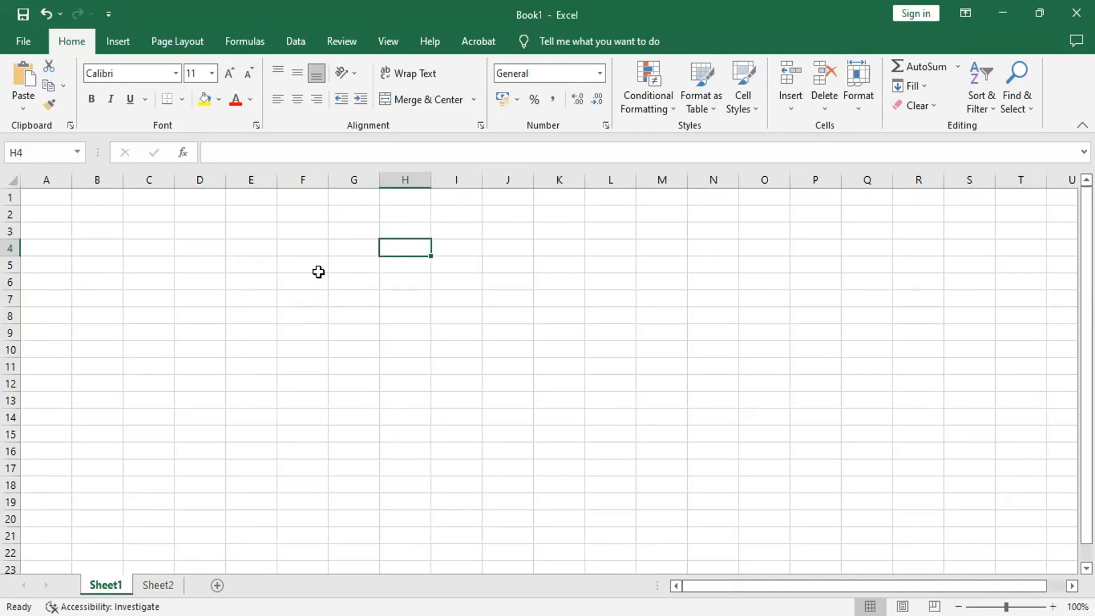
pyautogui.click(314, 271)
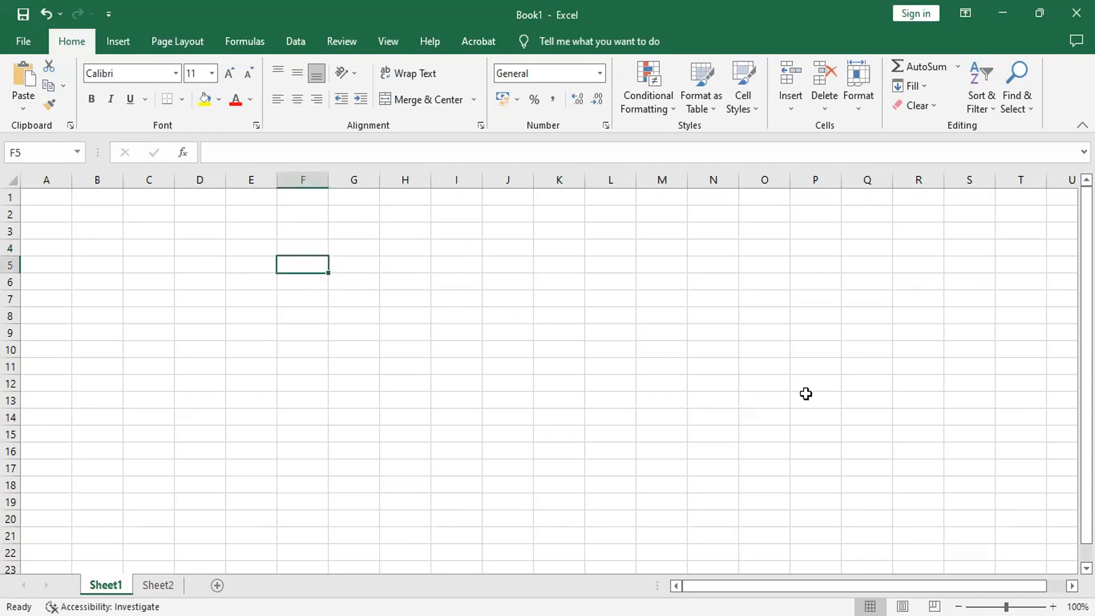
pyautogui.write('3')
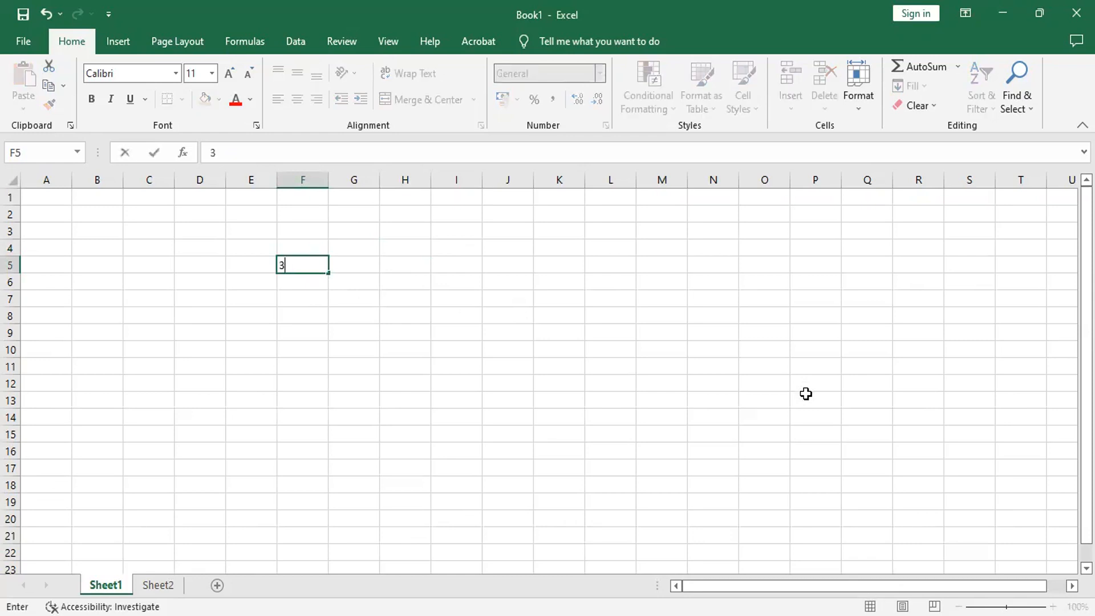
pyautogui.click(1072, 586)
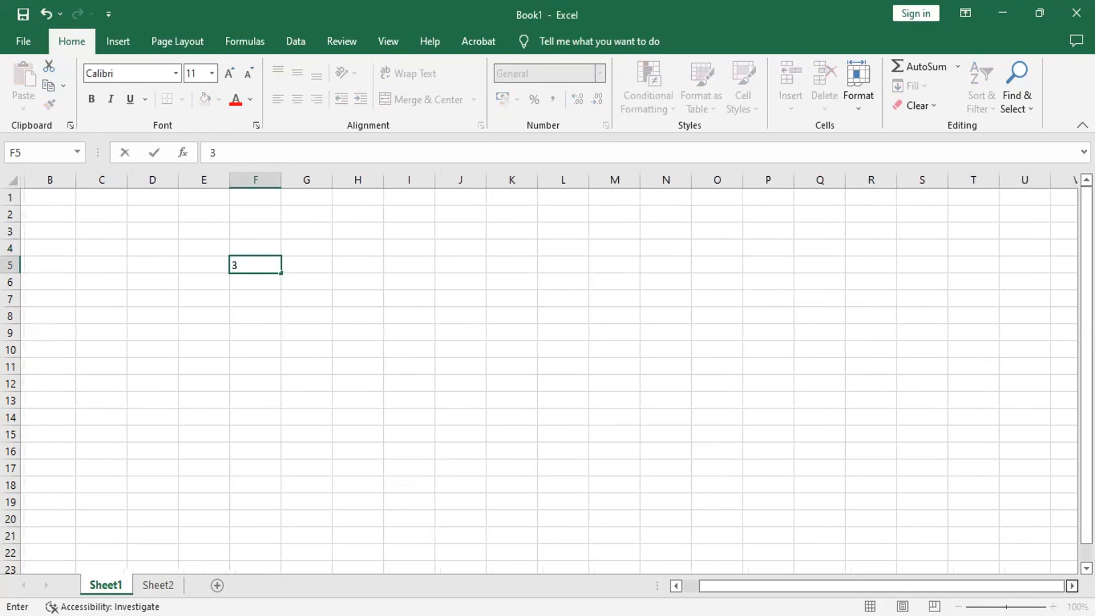
pyautogui.hscroll(2, 548, 381)
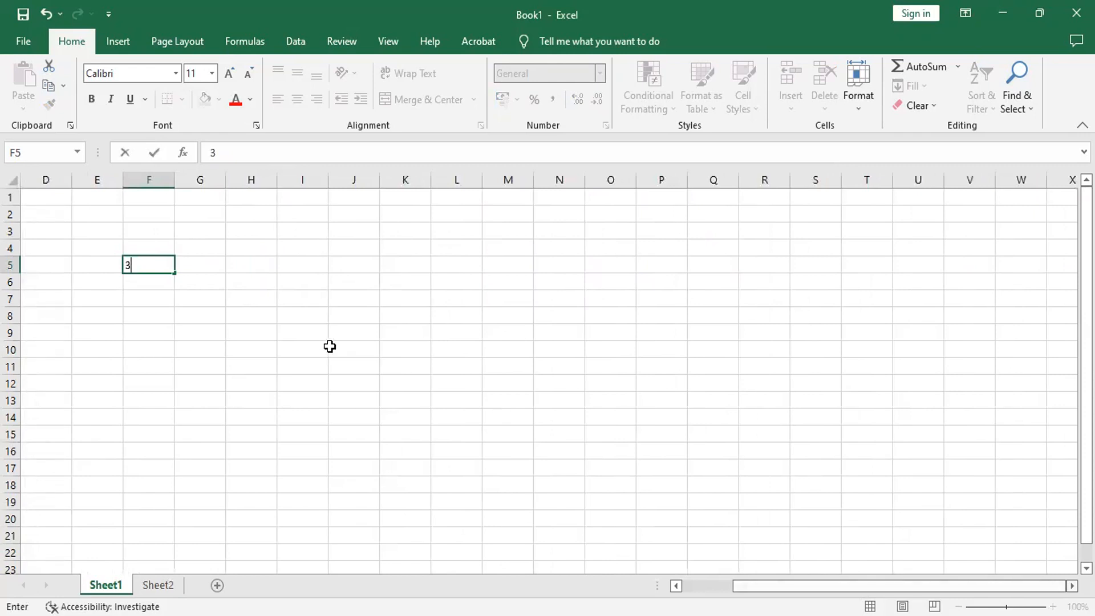
pyautogui.click(139, 268)
pyautogui.write('BR')
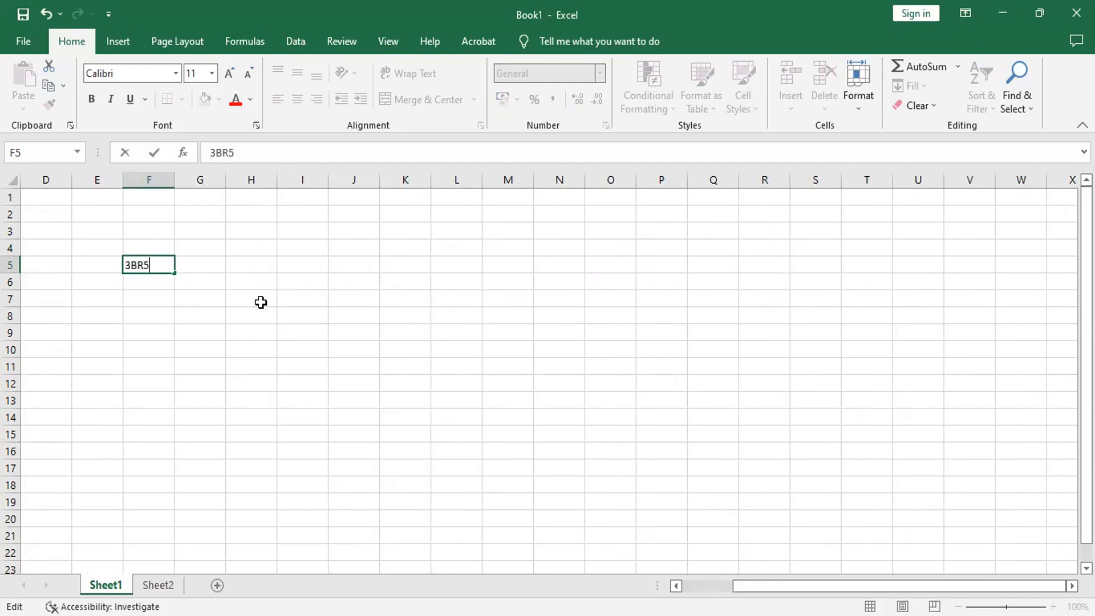
pyautogui.write('5')
pyautogui.press('Return')
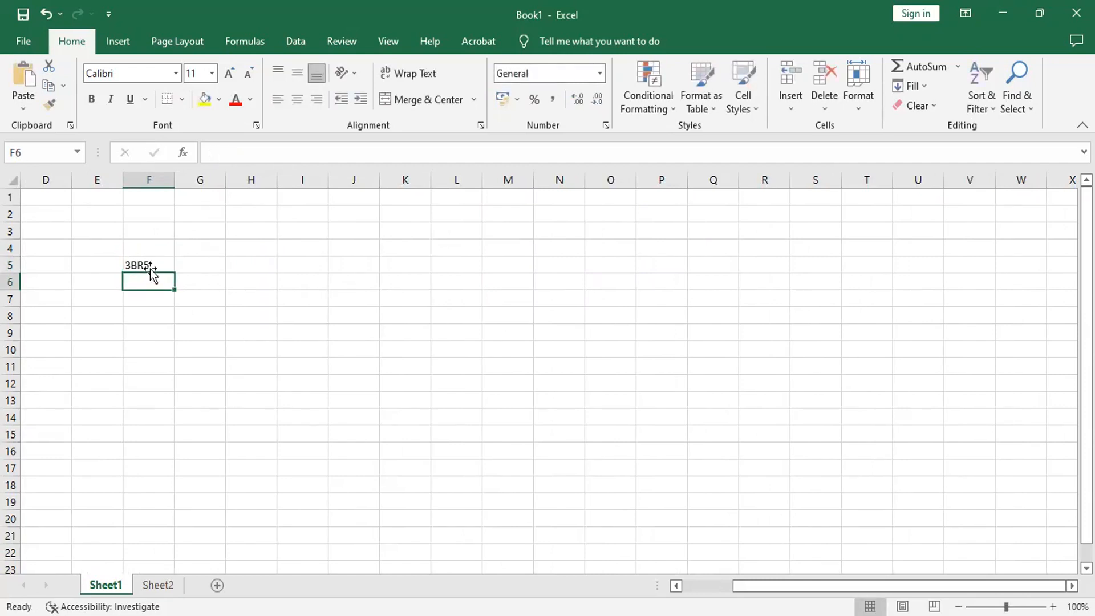
# - Insert a VLOOKUP function in cell G5, beside the 3BR5 code
pyautogui.click(151, 266)
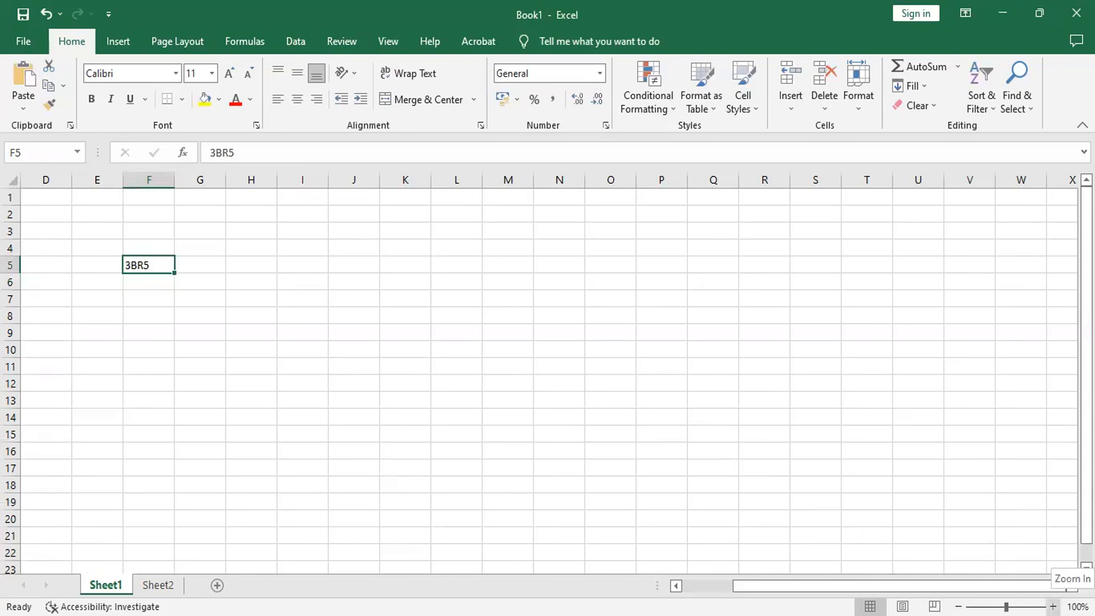
pyautogui.click(1052, 606)
pyautogui.click(1052, 606)
pyautogui.click(1052, 606)
pyautogui.click(1052, 606)
pyautogui.click(1053, 606)
pyautogui.click(1052, 606)
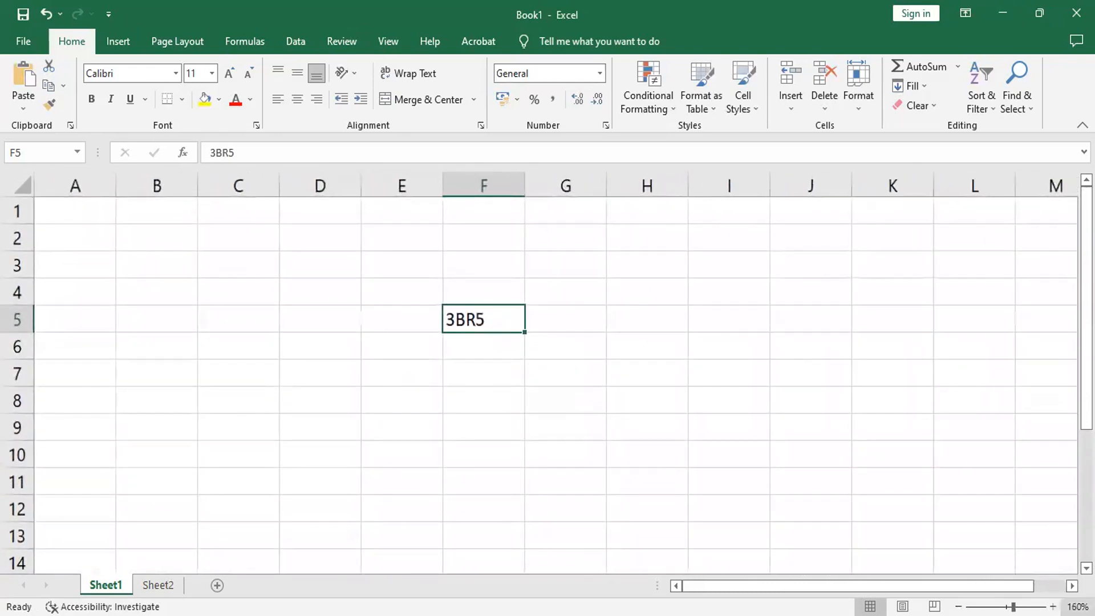
pyautogui.click(1072, 586)
pyautogui.hscroll(3, 556, 385)
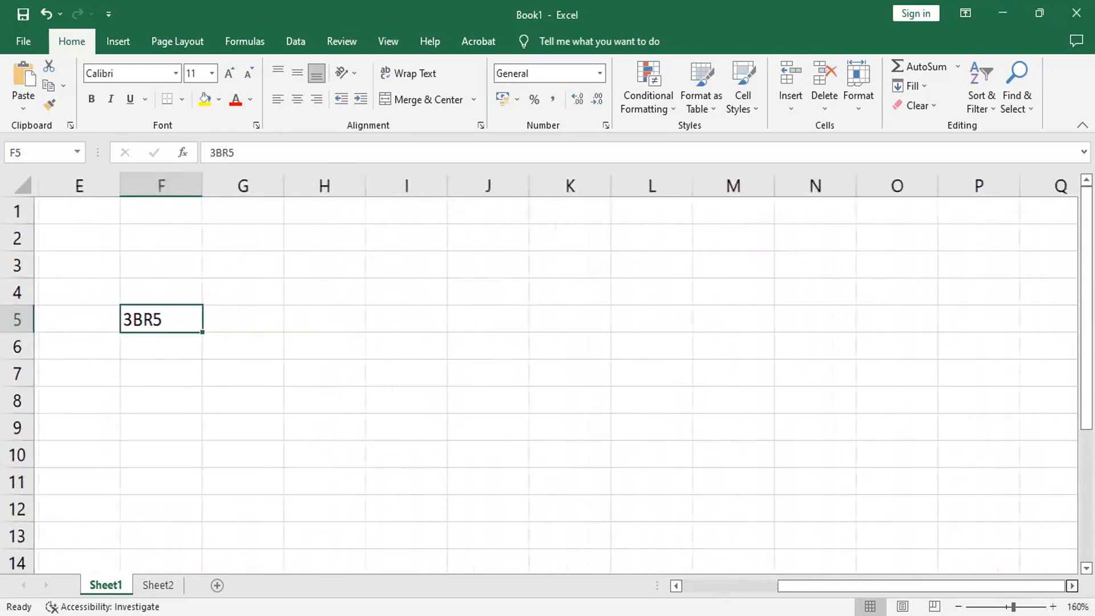
pyautogui.scroll(-3, 556, 385)
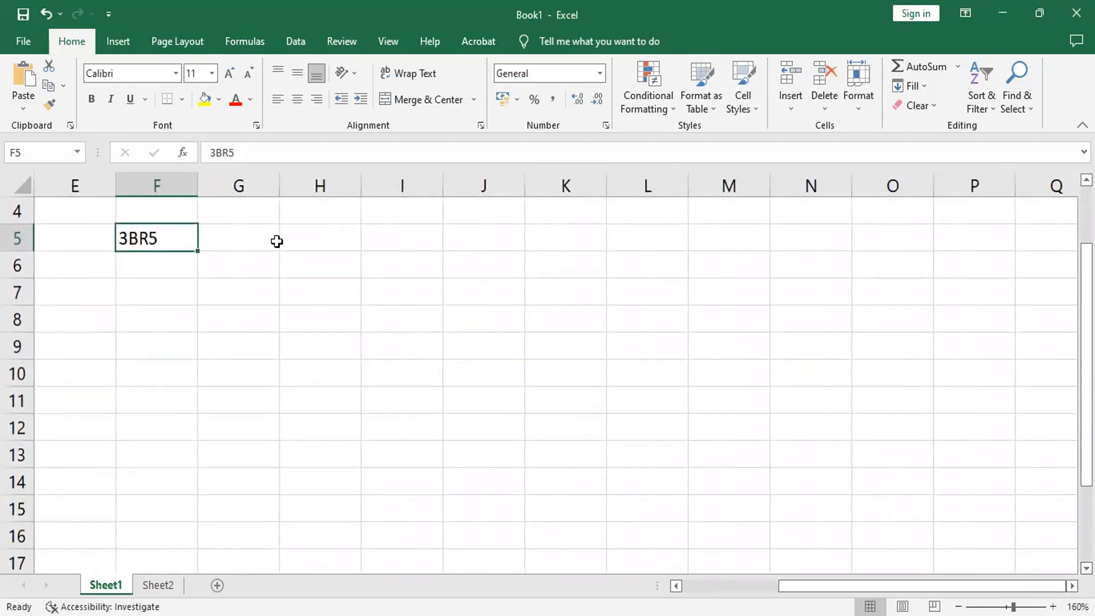
pyautogui.click(239, 240)
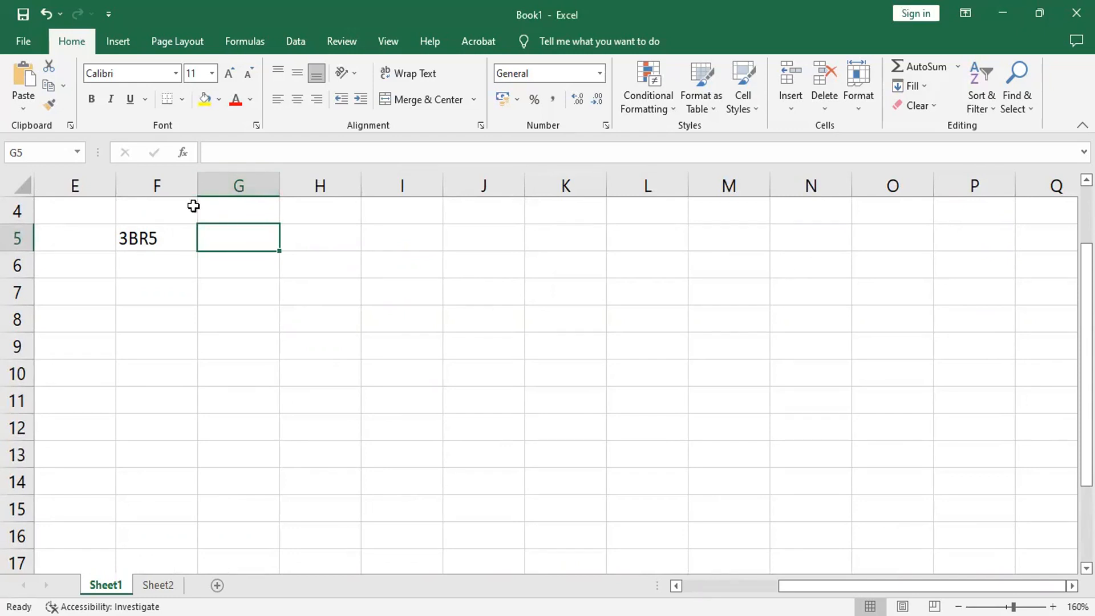
pyautogui.click(182, 149)
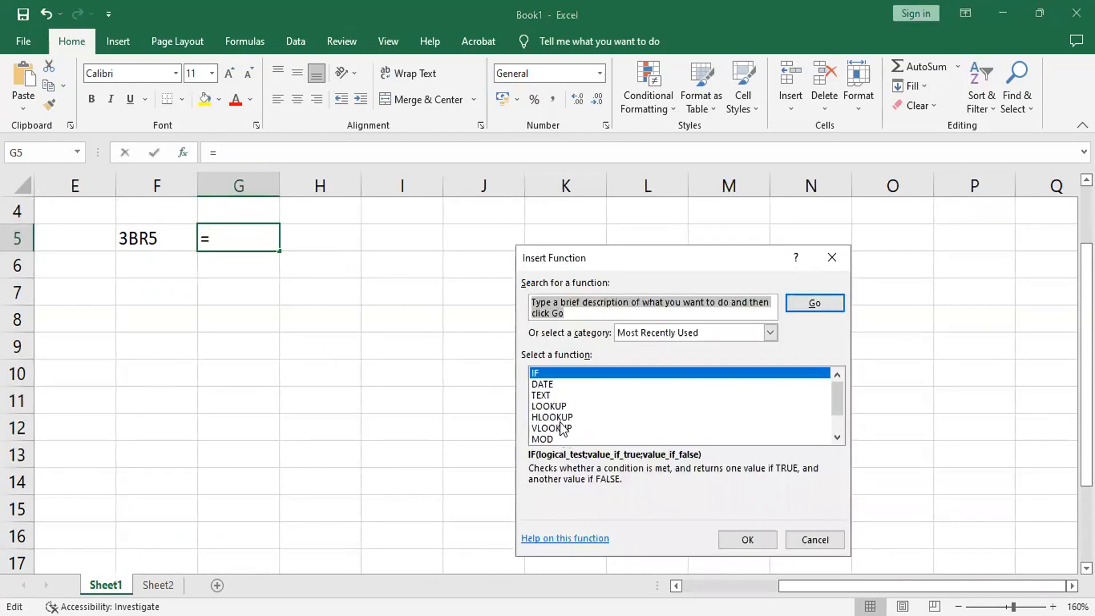
pyautogui.click(563, 429)
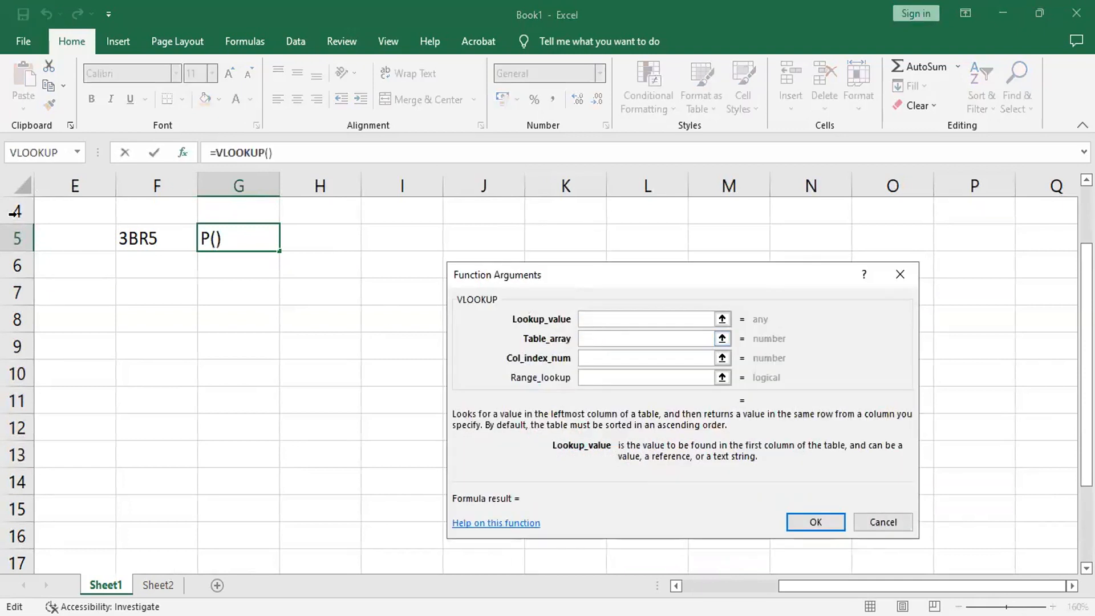
# - Nest a RIGHT function as the VLOOKUP lookup value, with F5 as its text and 3 as the number of characters
pyautogui.click(77, 152)
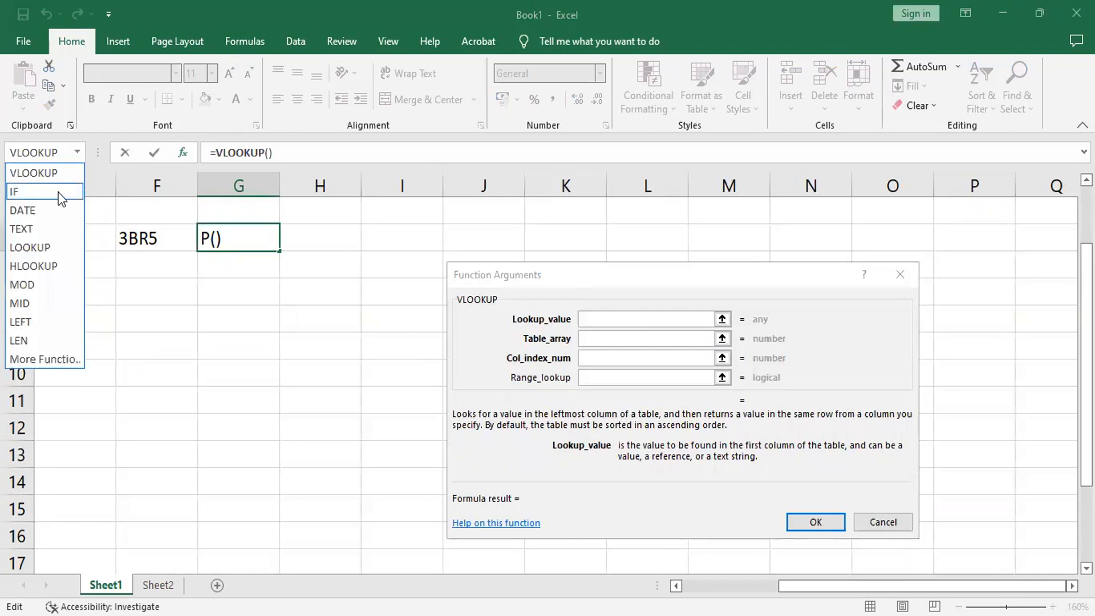
pyautogui.click(47, 359)
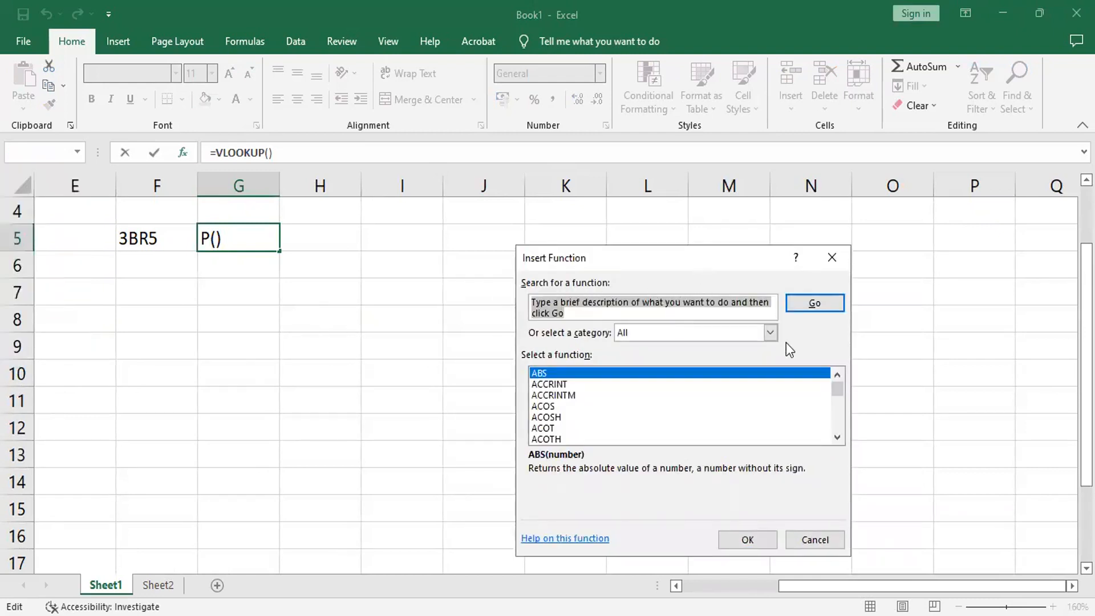
pyautogui.write('RIGHT')
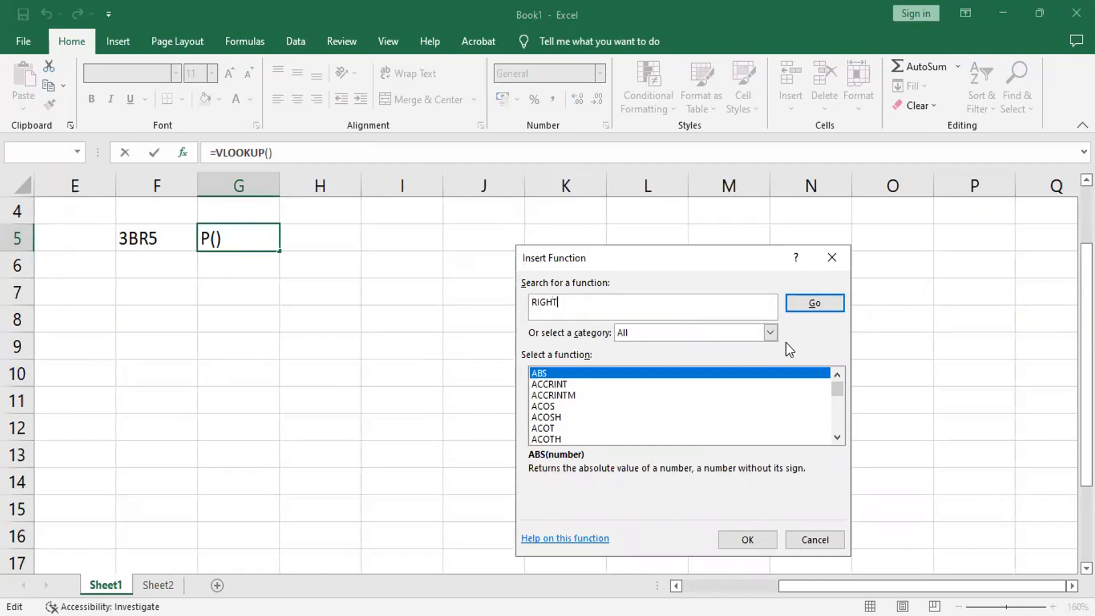
pyautogui.press('Return')
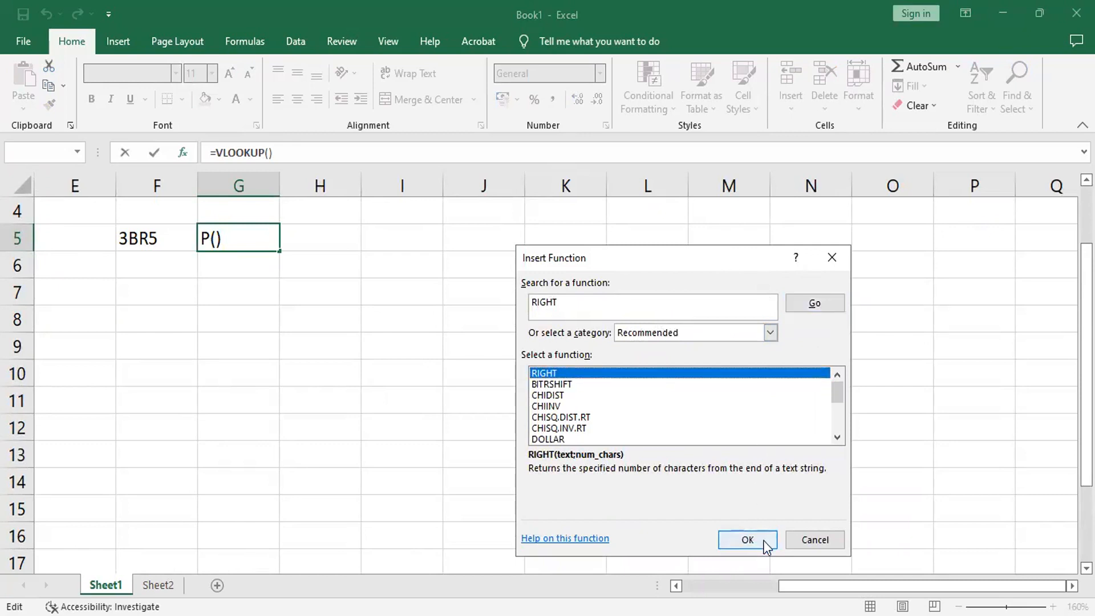
pyautogui.press('Return')
pyautogui.click(132, 238)
pyautogui.click(612, 338)
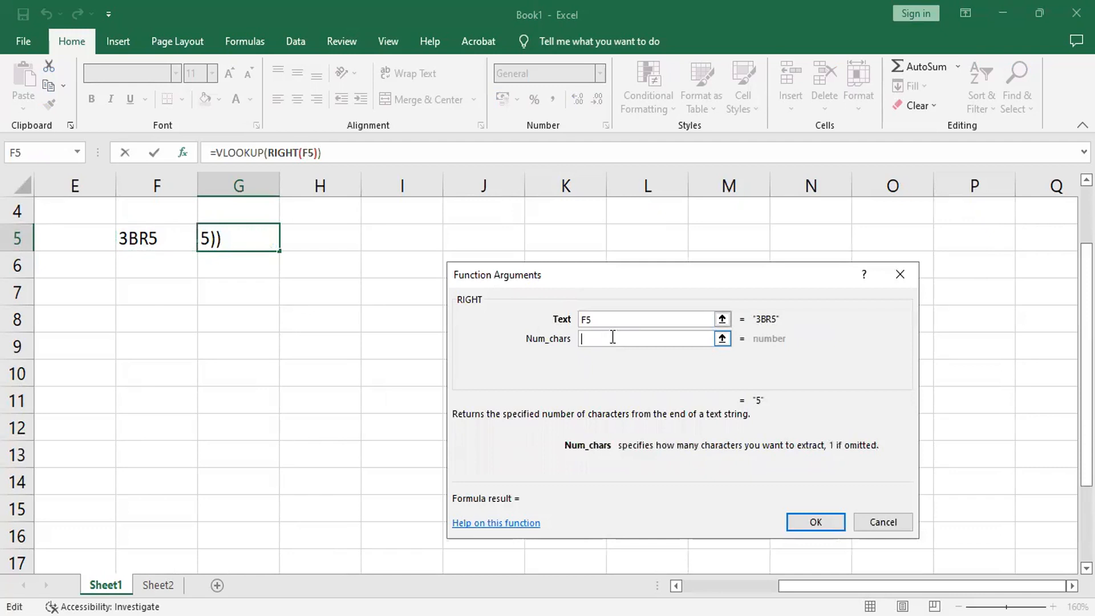
pyautogui.write('3')
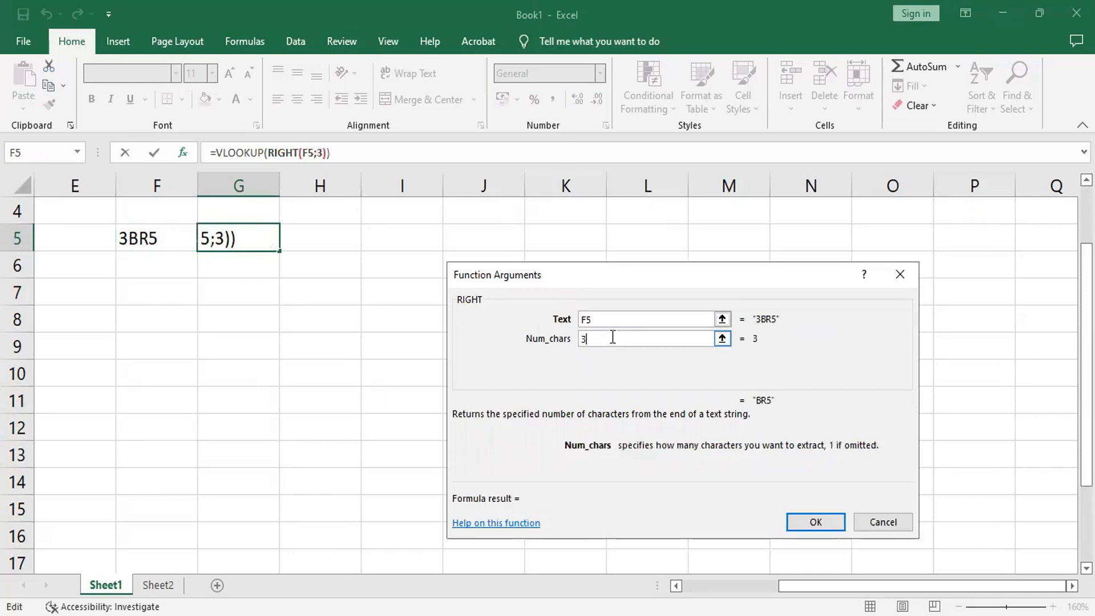
# - Complete the VLOOKUP in G5 with SEMBAKO as table array, column index 2 and range lookup 0
pyautogui.click(243, 153)
pyautogui.click(661, 337)
pyautogui.write('SEMBAKO')
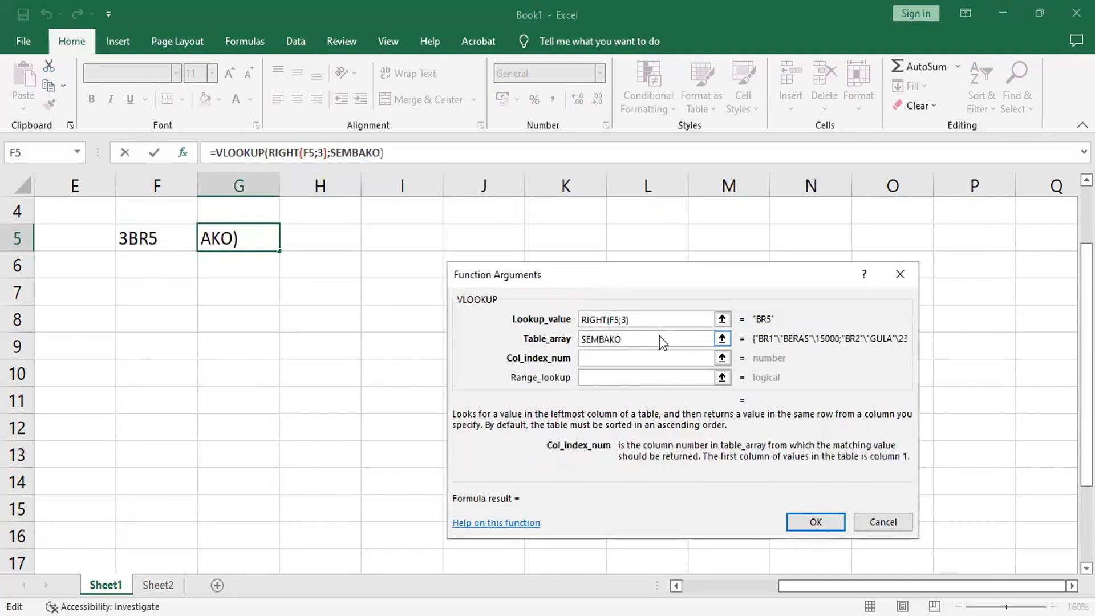
pyautogui.write('2')
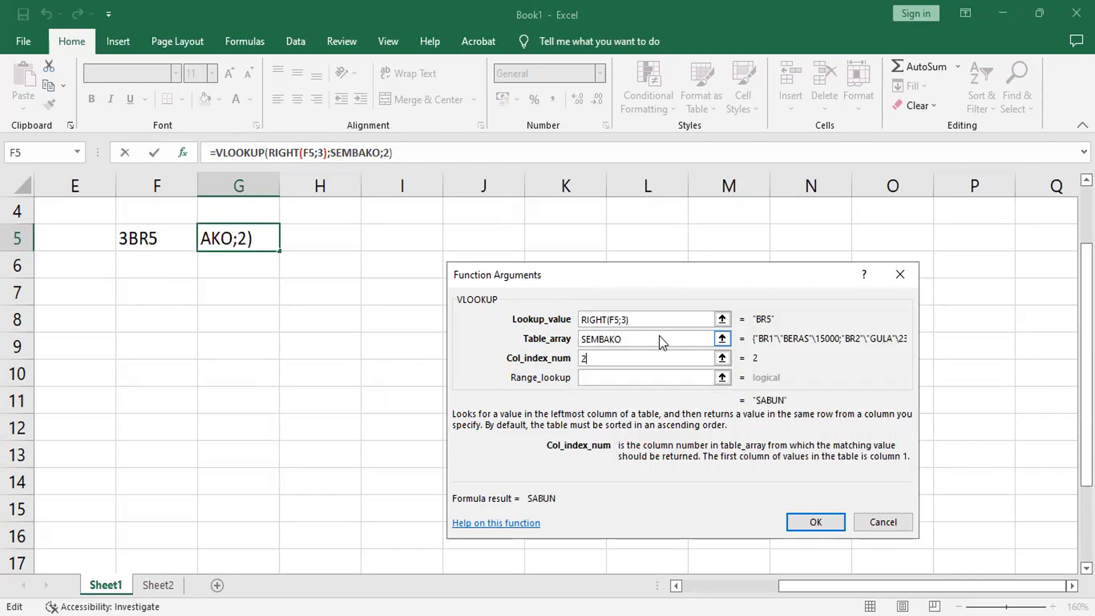
pyautogui.press('Tab')
pyautogui.write('0')
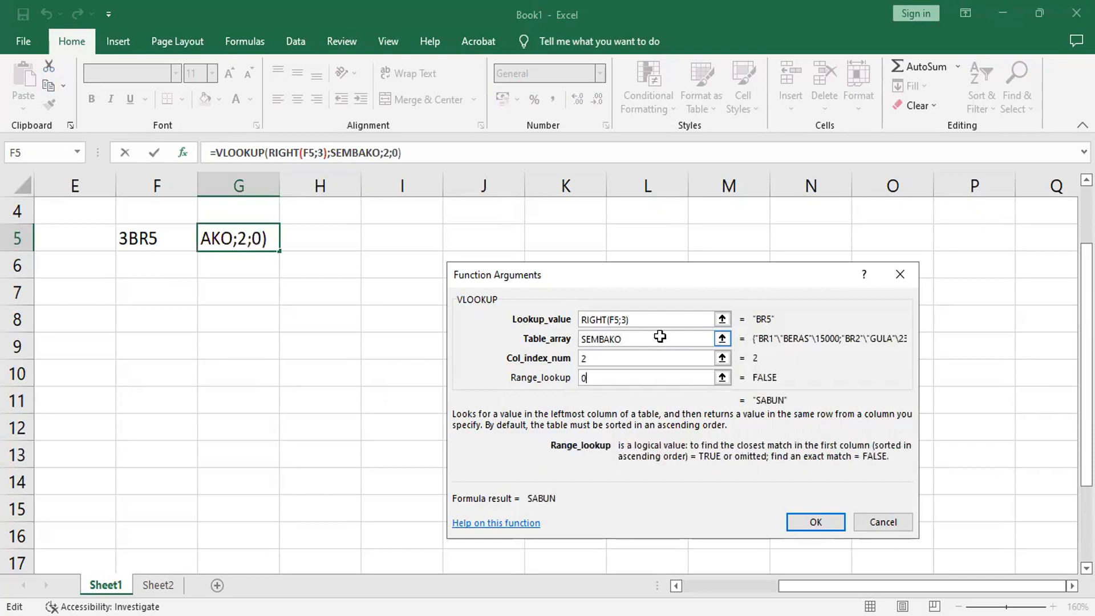
pyautogui.press('Return')
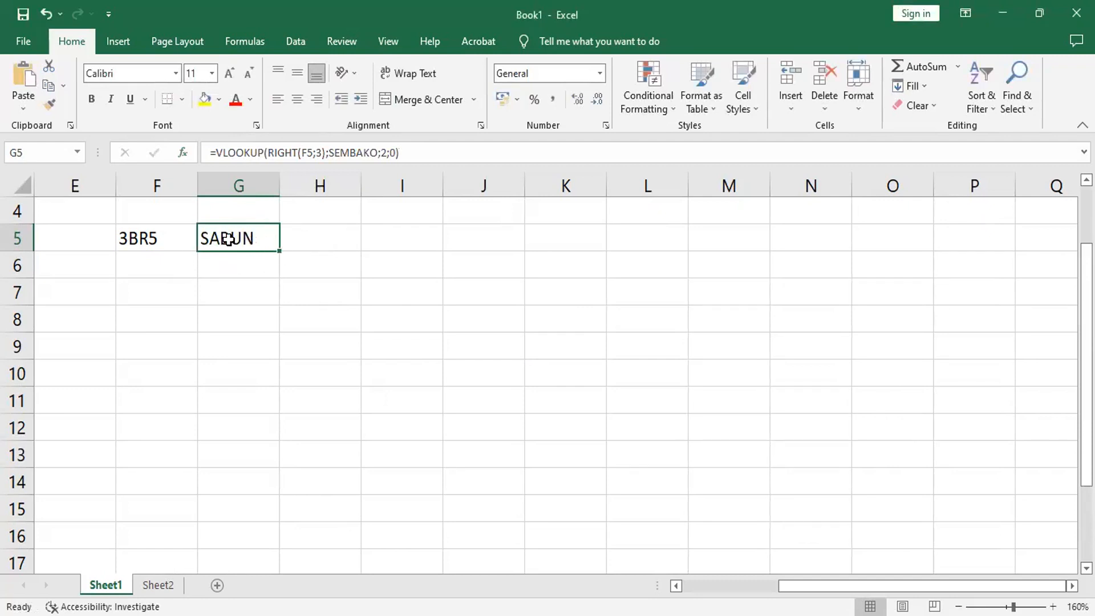
# - Clear the code from cell F5 and the VLOOKUP formula from cell G5
pyautogui.click(139, 239)
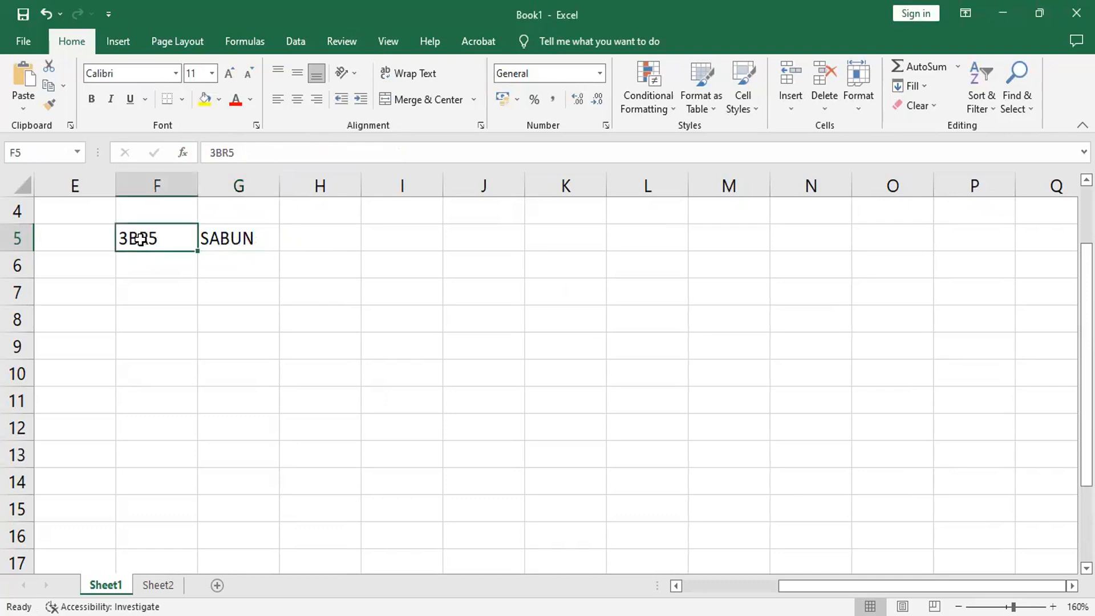
pyautogui.press('Delete')
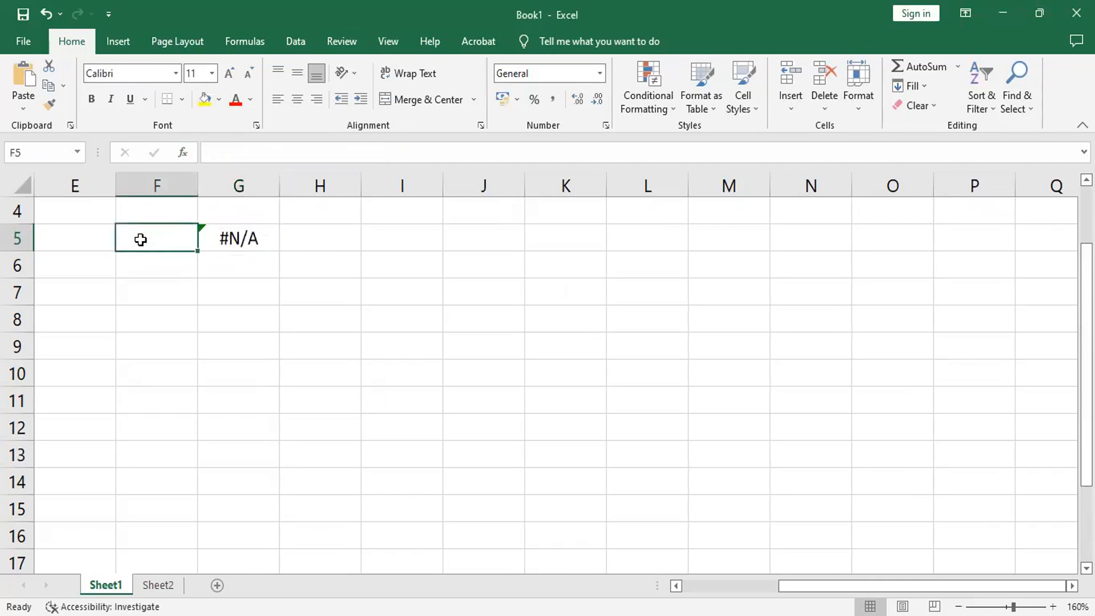
pyautogui.click(227, 239)
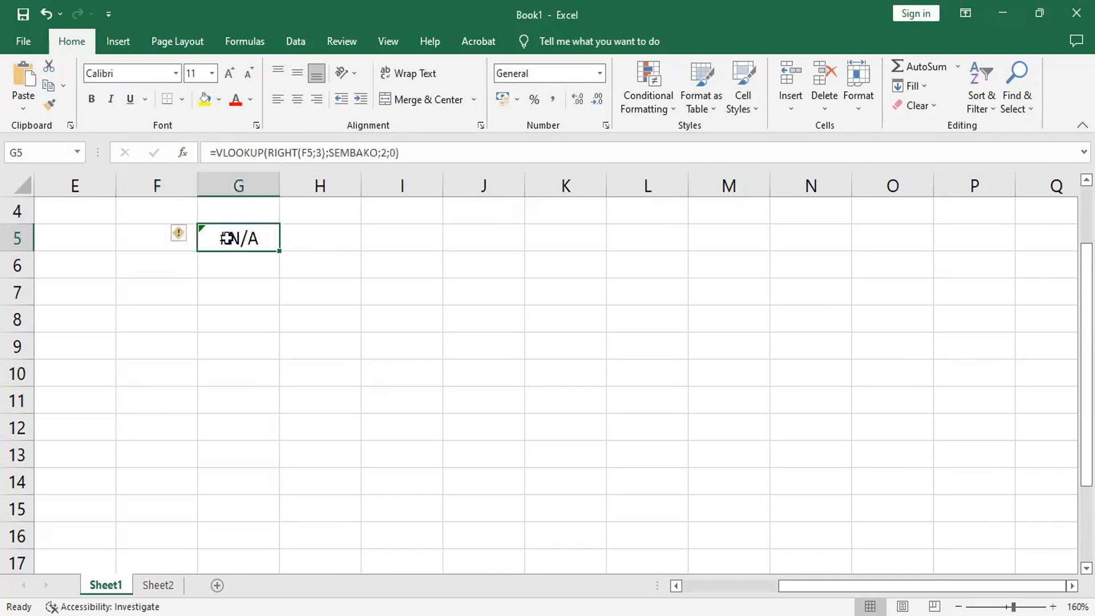
pyautogui.press('Delete')
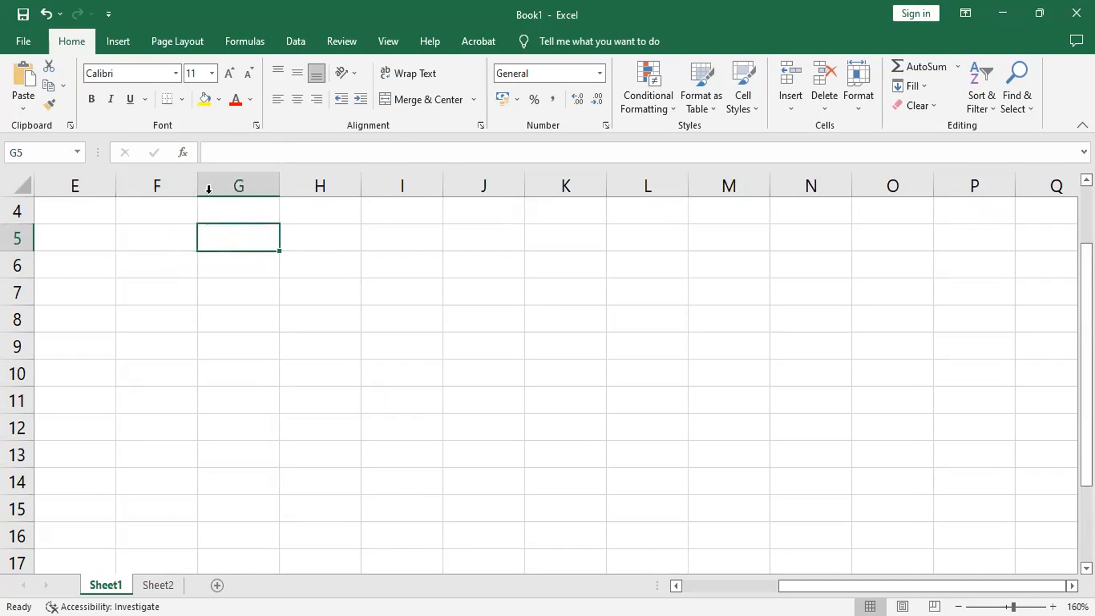
# - Insert an IF function in cell G5 with F5="" as the logical test
pyautogui.click(183, 151)
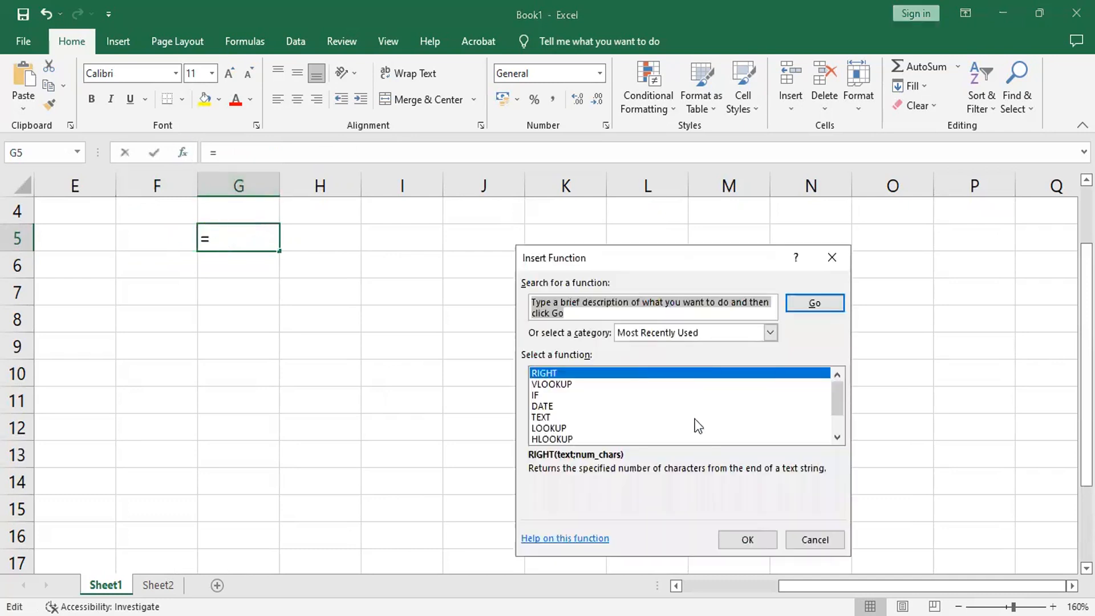
pyautogui.click(539, 396)
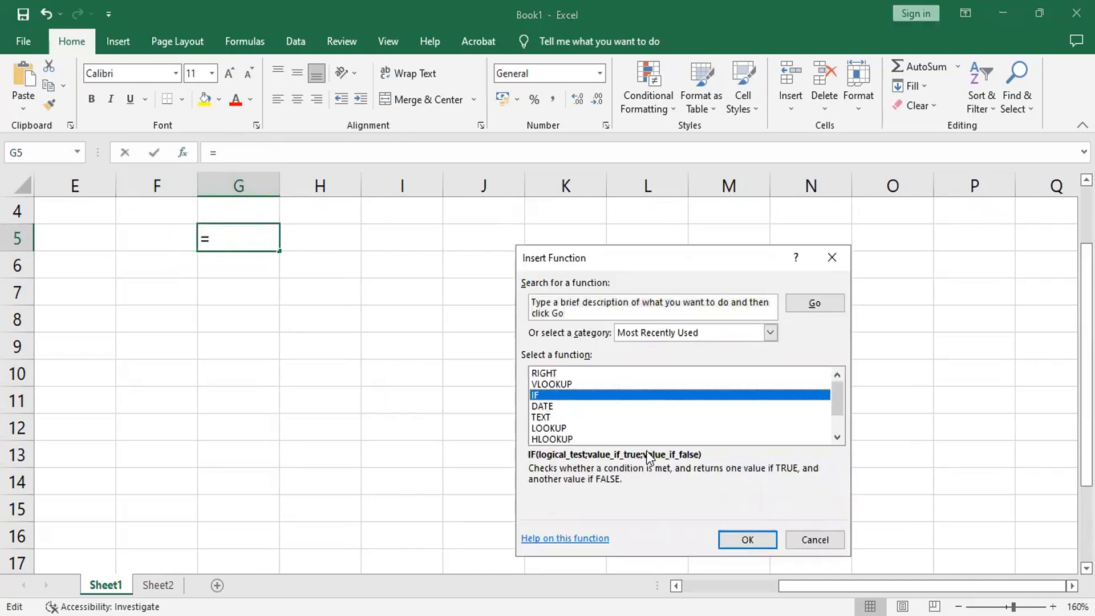
pyautogui.click(737, 536)
pyautogui.click(174, 236)
pyautogui.write('=""')
pyautogui.press('Tab')
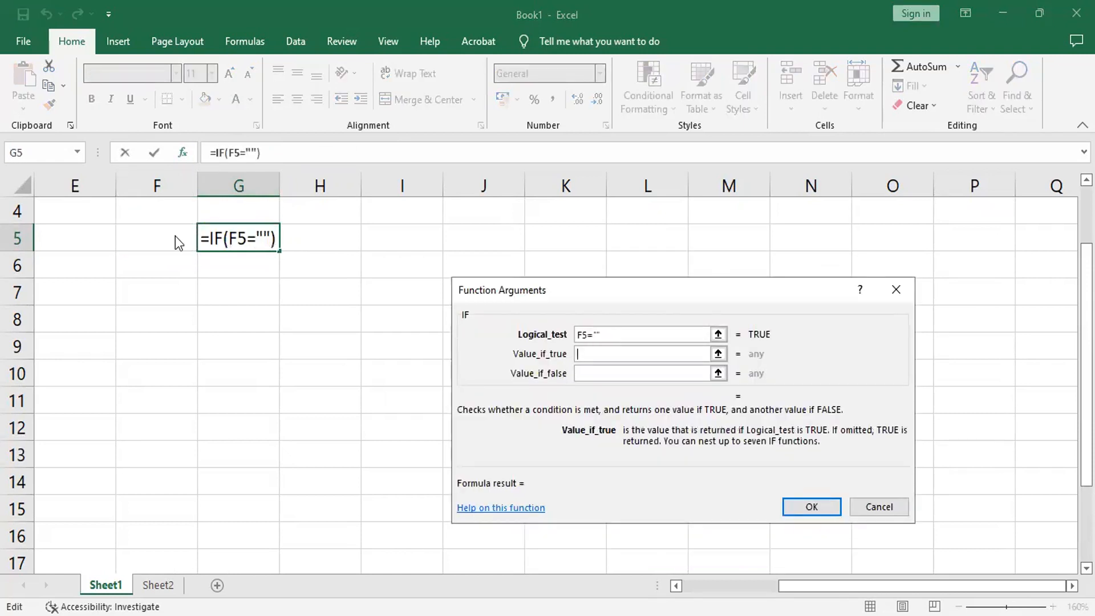
# - Nest a VLOOKUP as the IF's value if true, with RIGHT of F5 and 3 characters as its lookup value
pyautogui.click(77, 152)
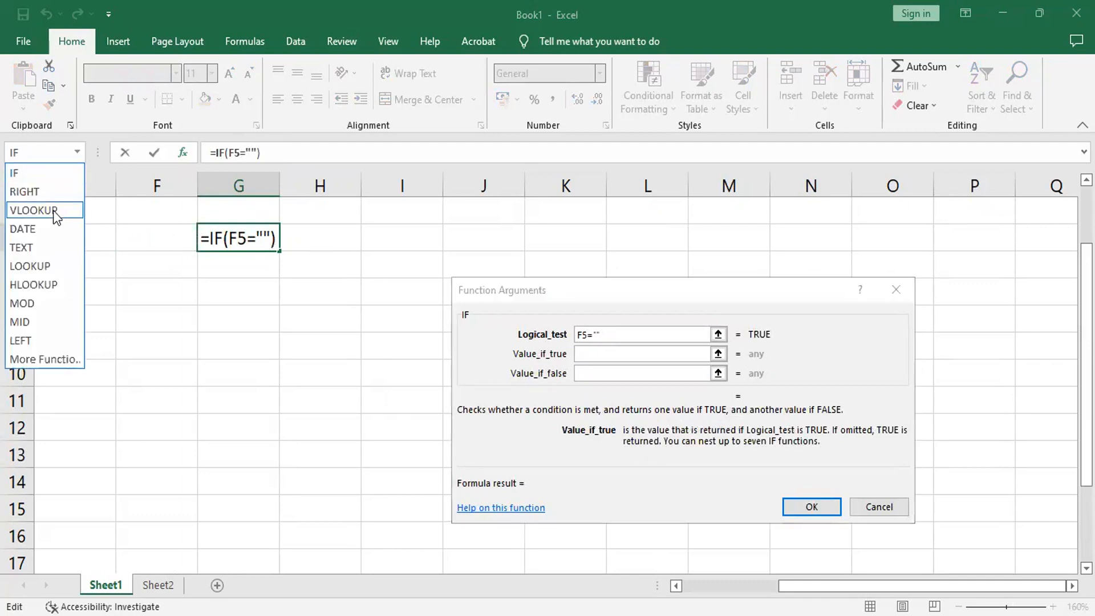
pyautogui.click(53, 211)
pyautogui.click(78, 151)
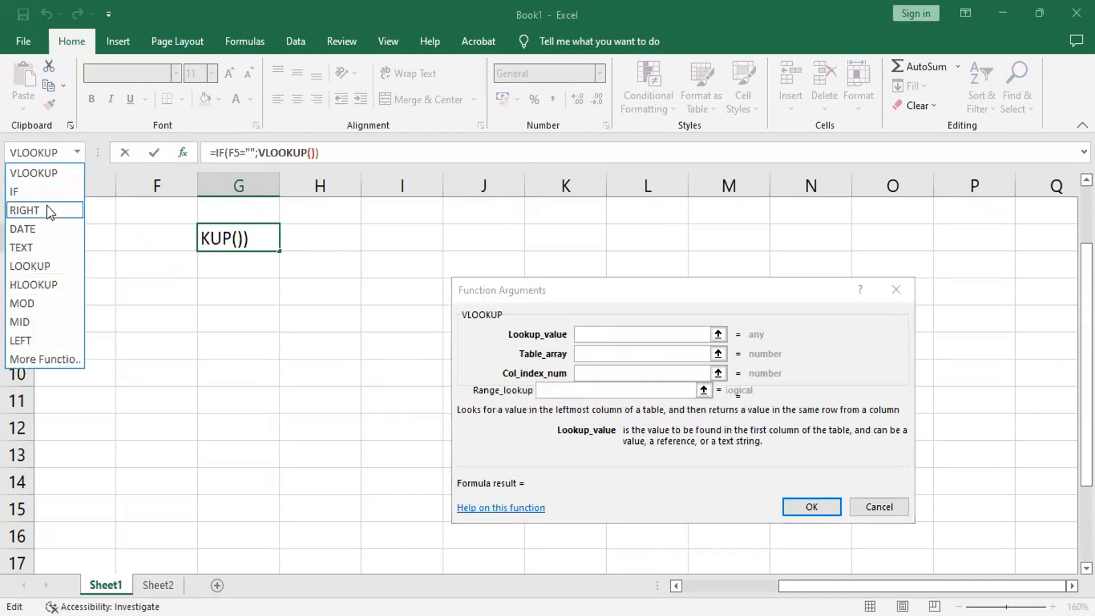
pyautogui.click(71, 217)
pyautogui.click(159, 244)
pyautogui.click(637, 354)
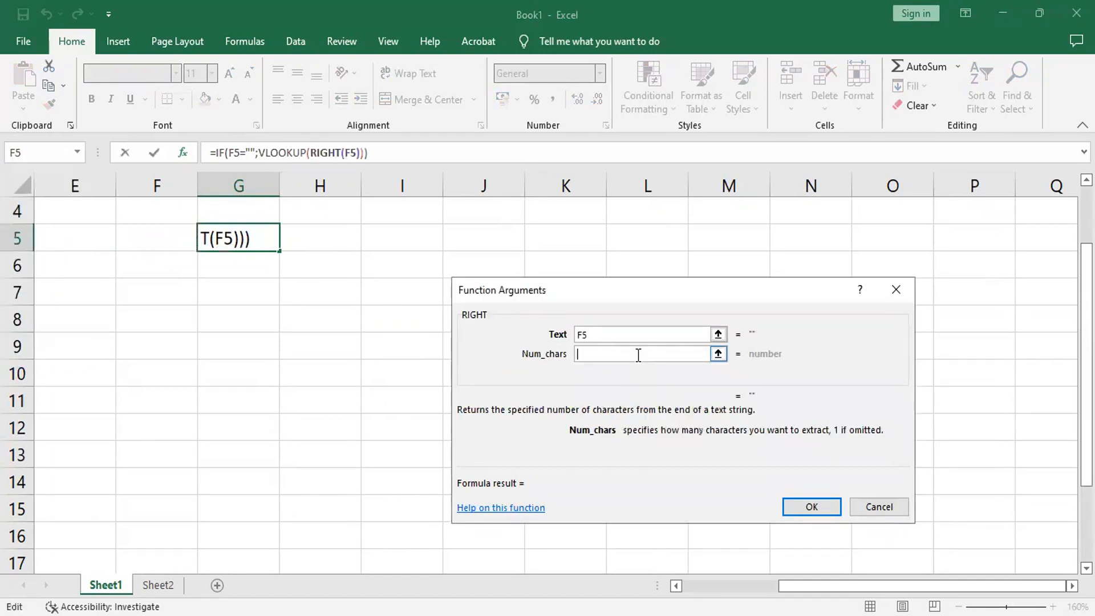
pyautogui.write('3')
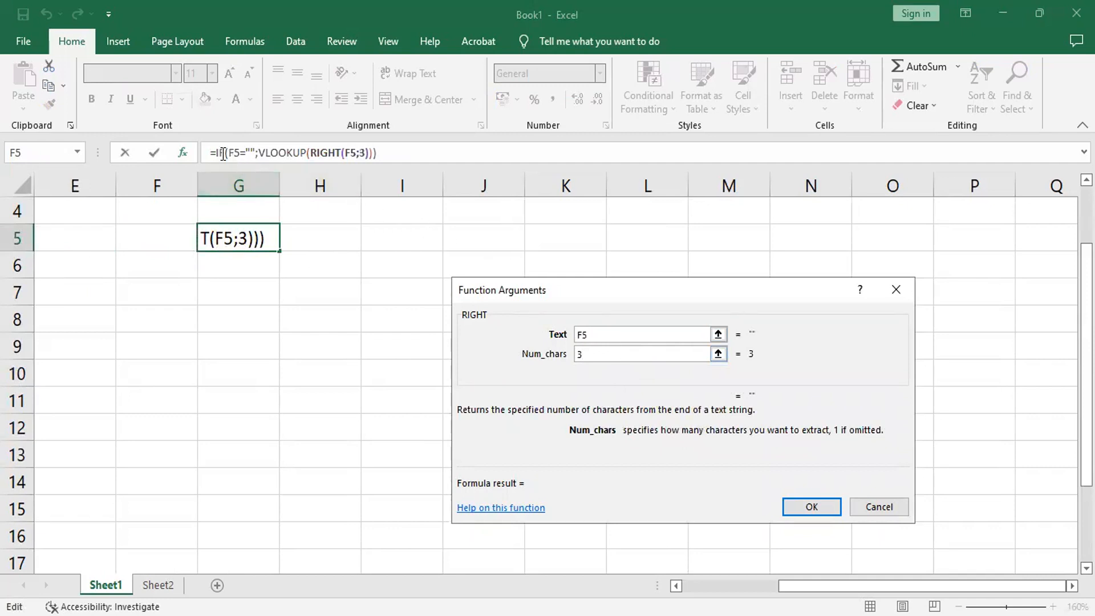
# - Complete the VLOOKUP nested in the value-if-true argument with table array SEMBAKO, column index 2 and range lookup 0
pyautogui.click(280, 154)
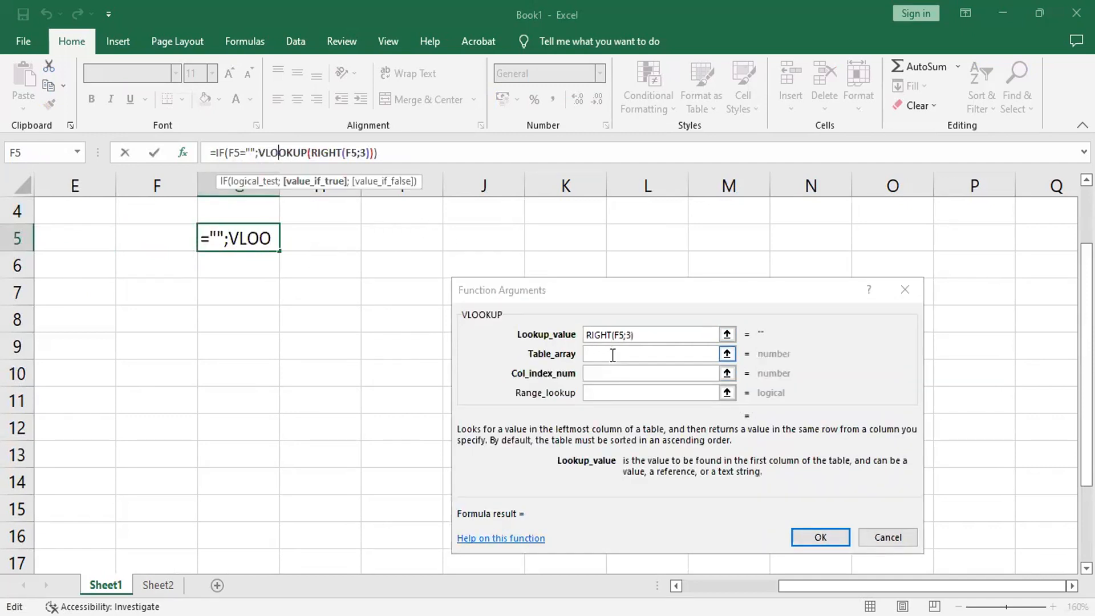
pyautogui.click(612, 354)
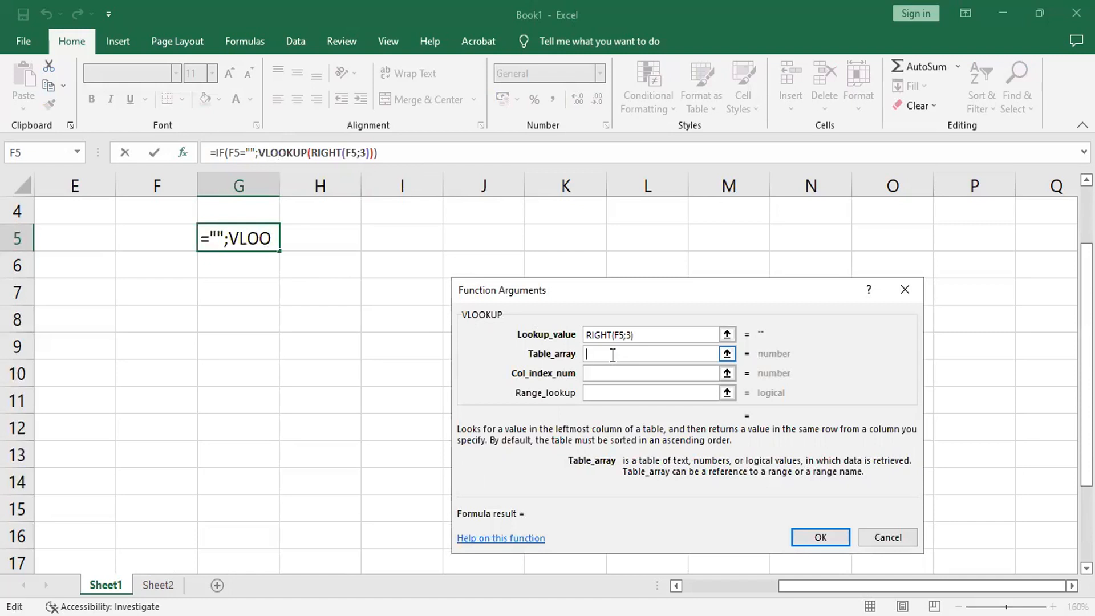
pyautogui.write('SEMBAKO')
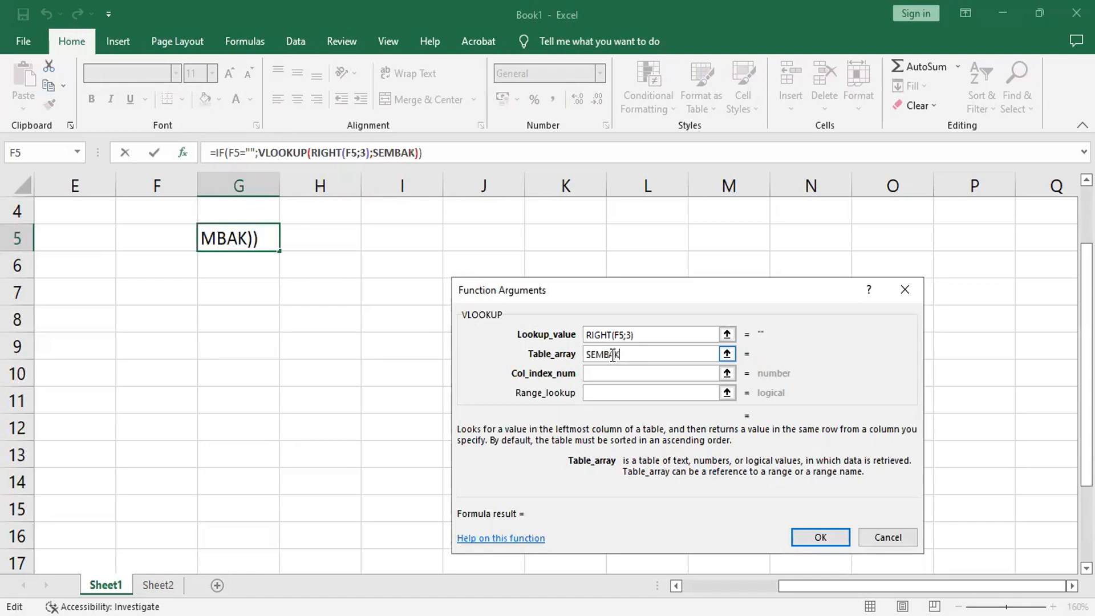
pyautogui.press('Tab')
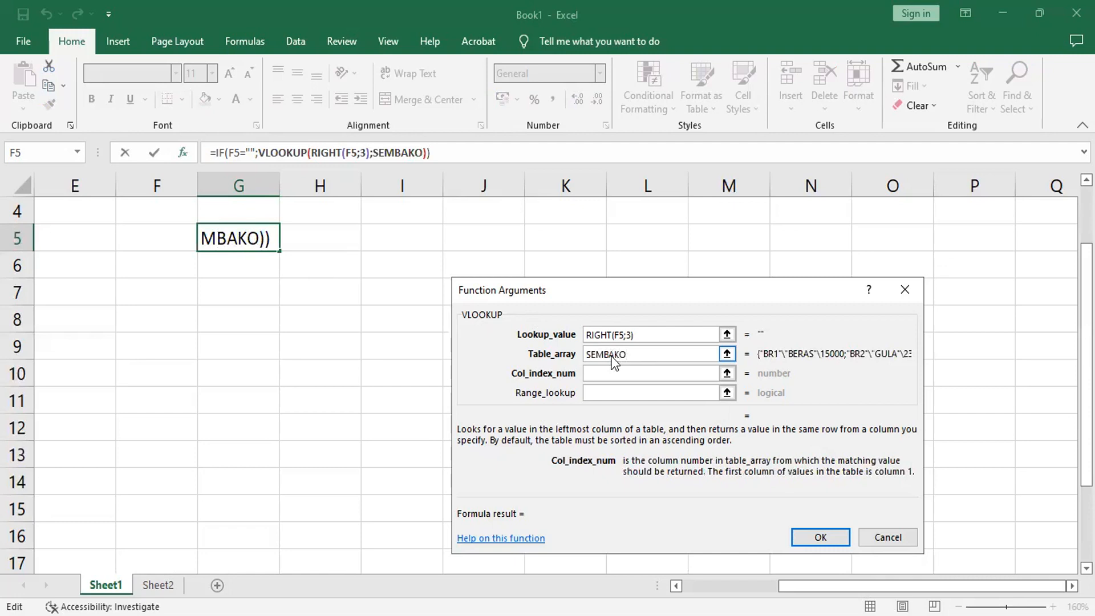
pyautogui.write('2')
pyautogui.press('Tab')
pyautogui.write('0')
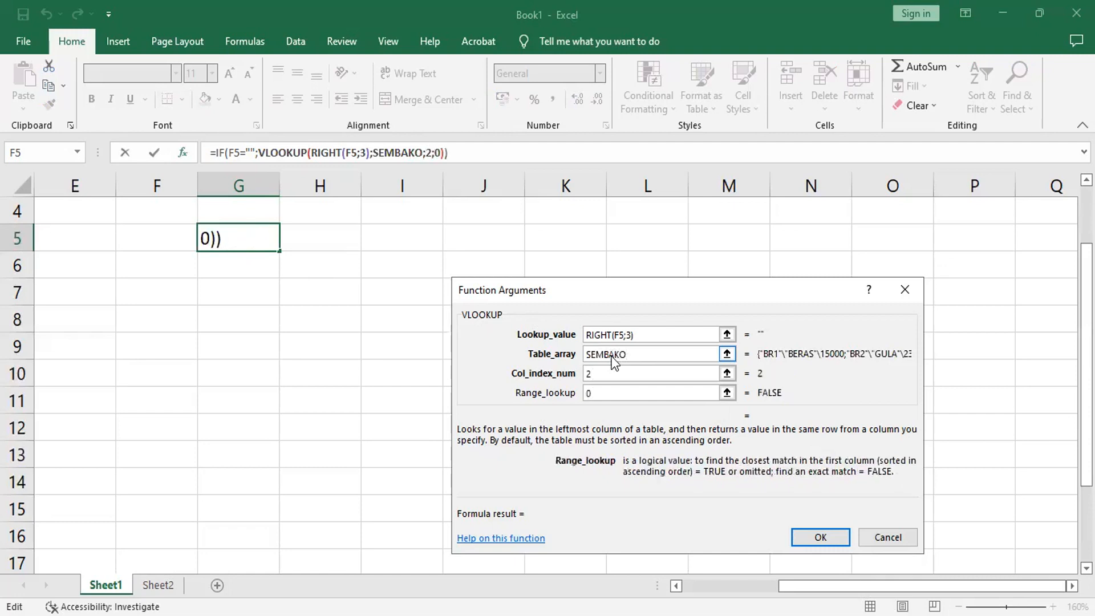
pyautogui.click(820, 539)
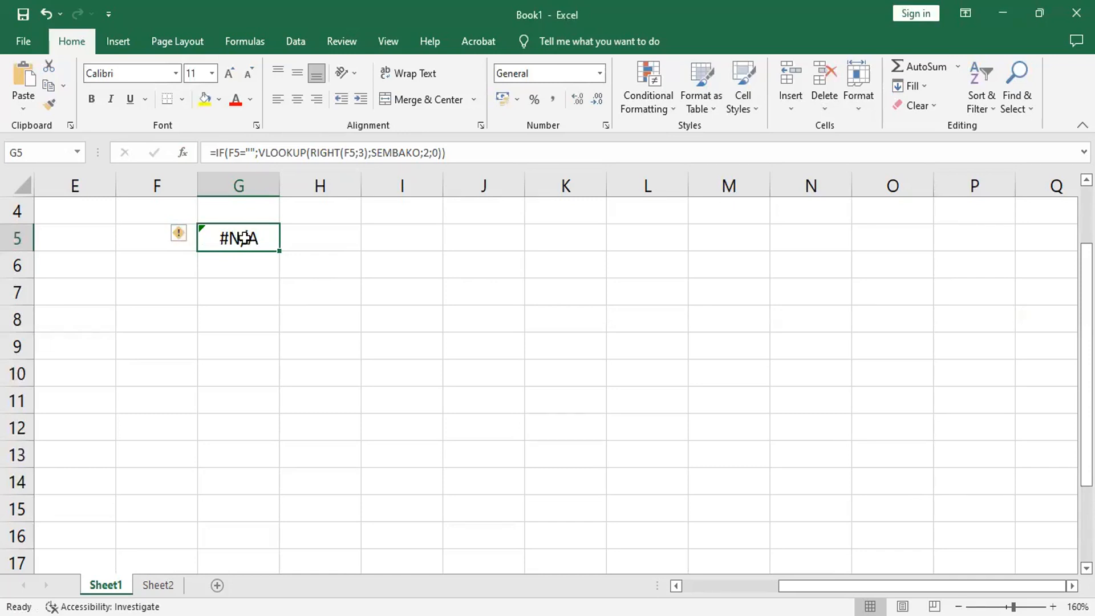
# - Edit the IF function in G5 and replace its value if true with an empty text ("")
pyautogui.click(181, 153)
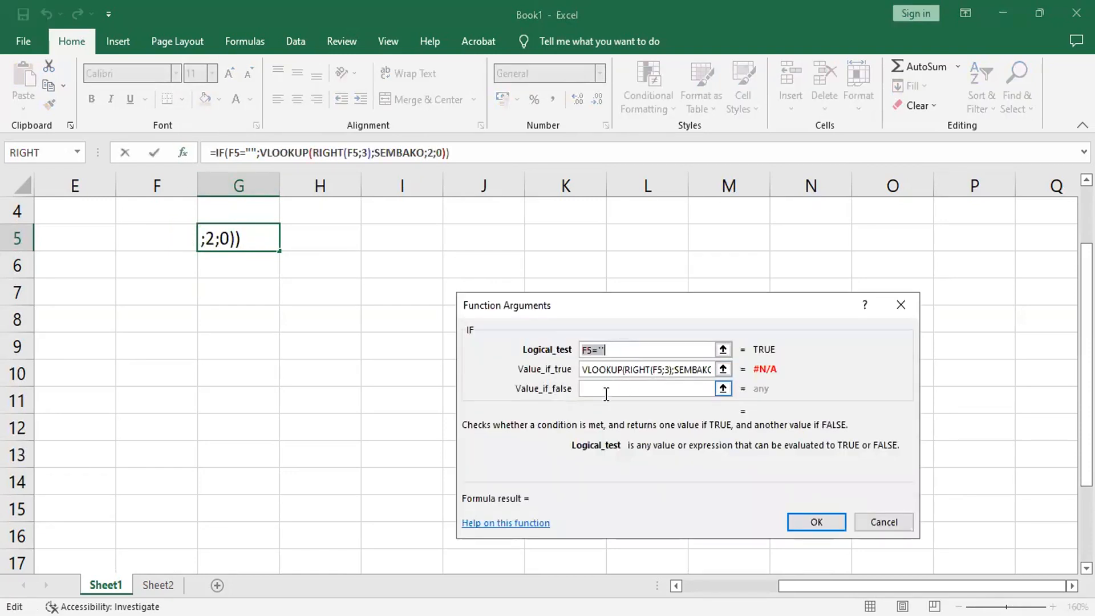
pyautogui.click(588, 372)
pyautogui.click(593, 387)
pyautogui.moveTo(579, 368); pyautogui.dragTo(741, 395)
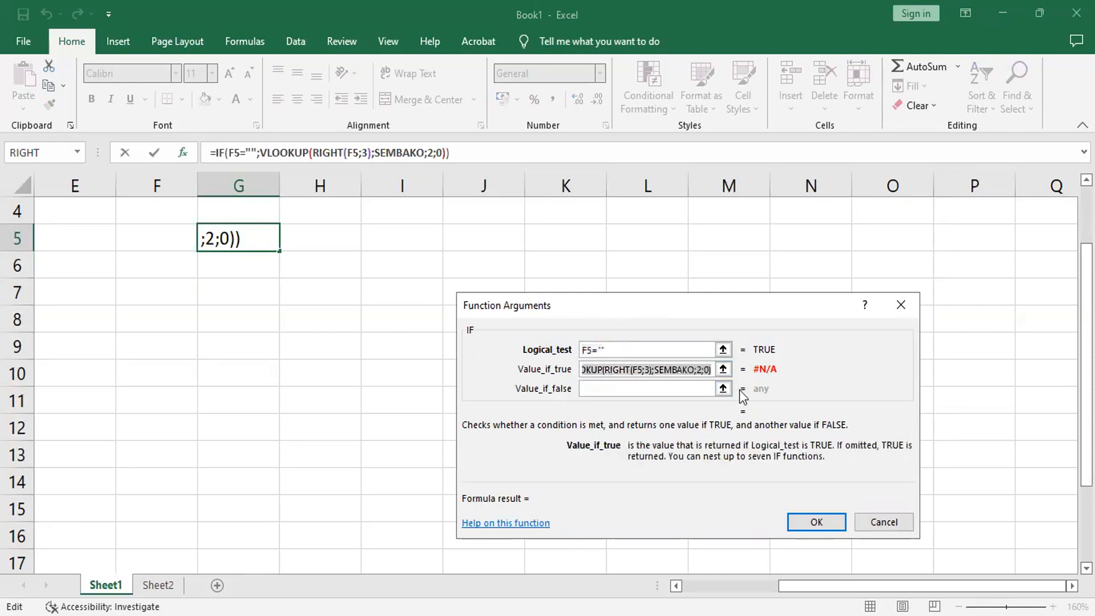
pyautogui.press('BackSpace')
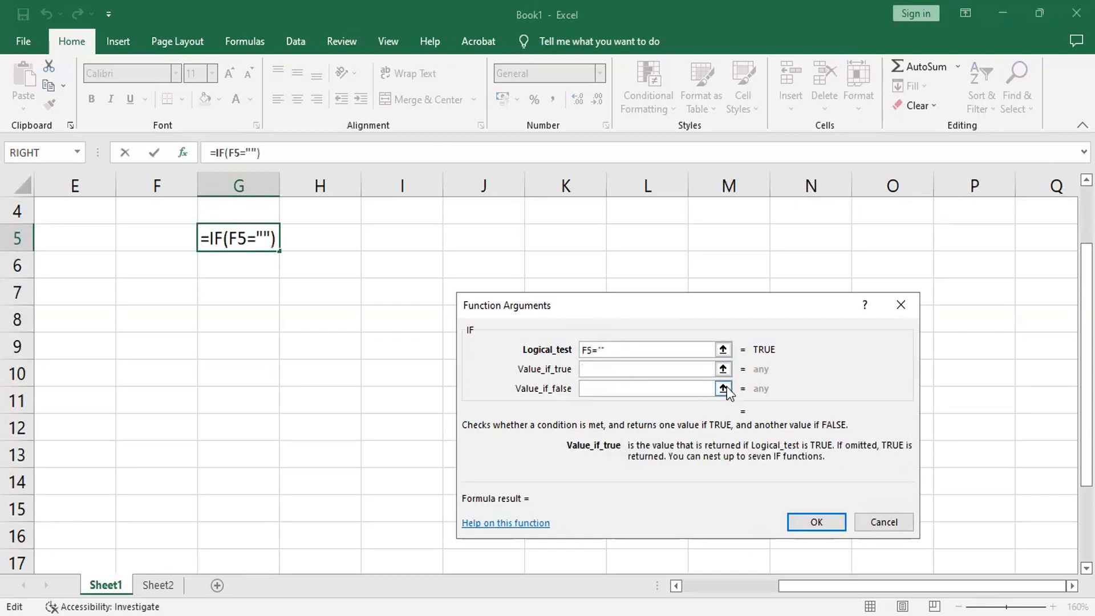
pyautogui.write('""')
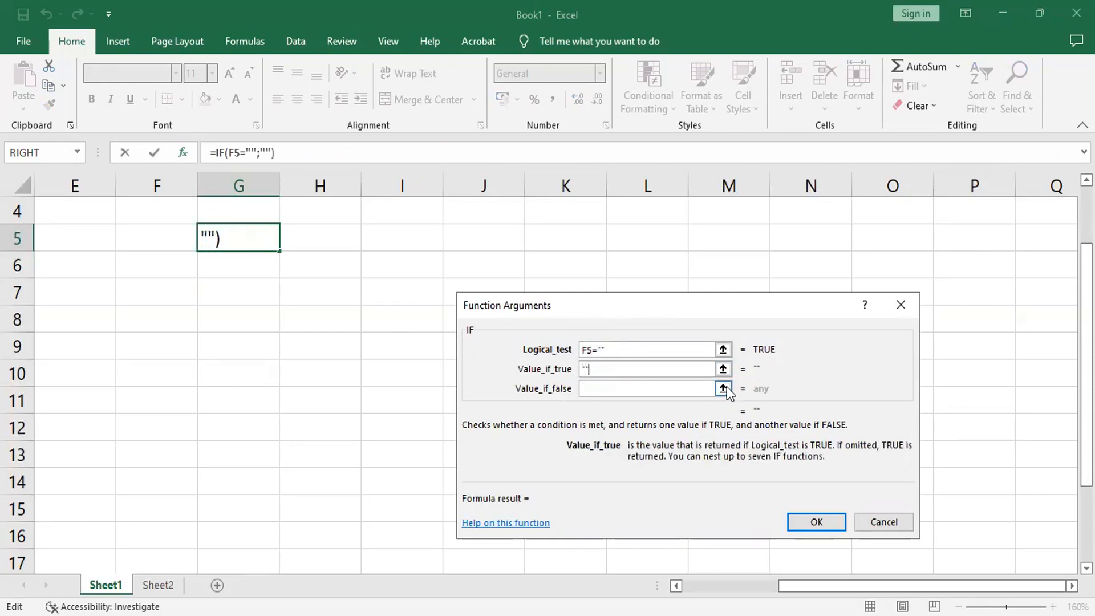
# - Nest a VLOOKUP as the IF's value if false in G5, using RIGHT of F5 with 3 characters as lookup value
pyautogui.click(621, 391)
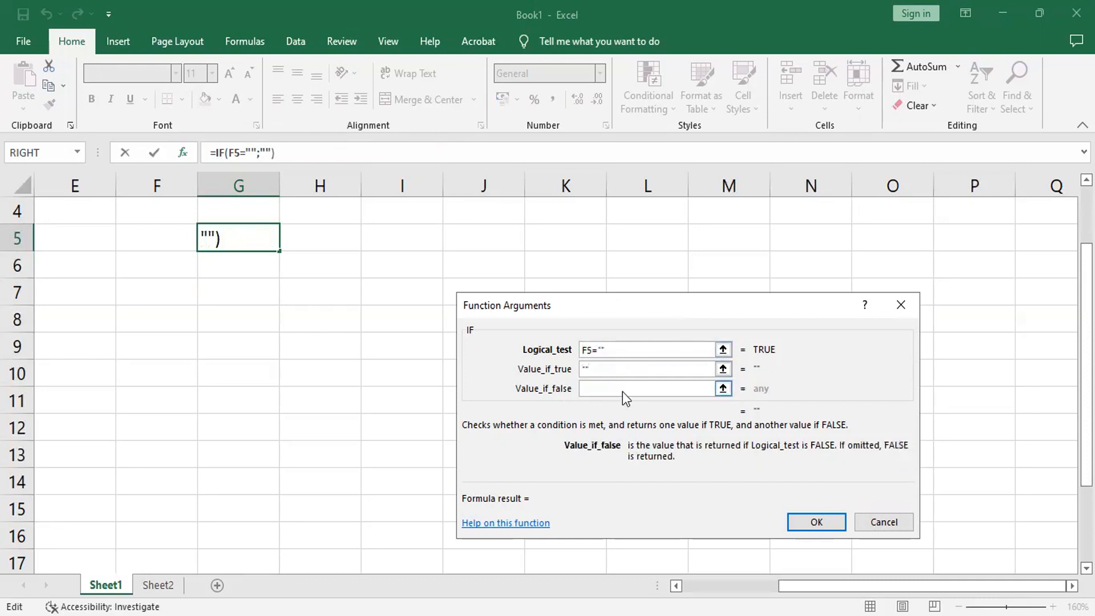
pyautogui.click(76, 152)
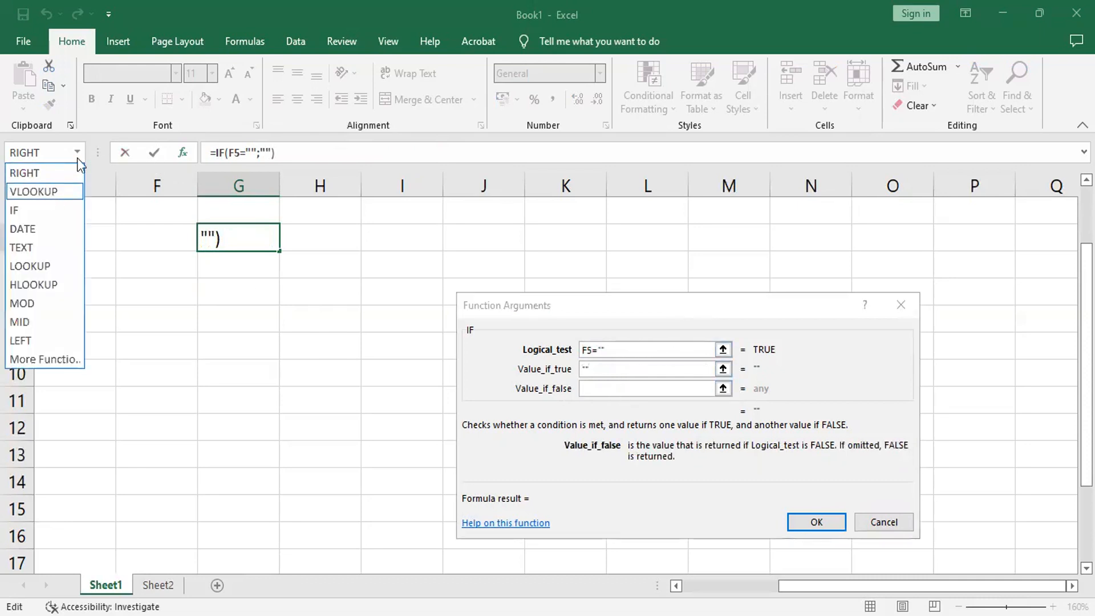
pyautogui.click(53, 195)
pyautogui.click(77, 152)
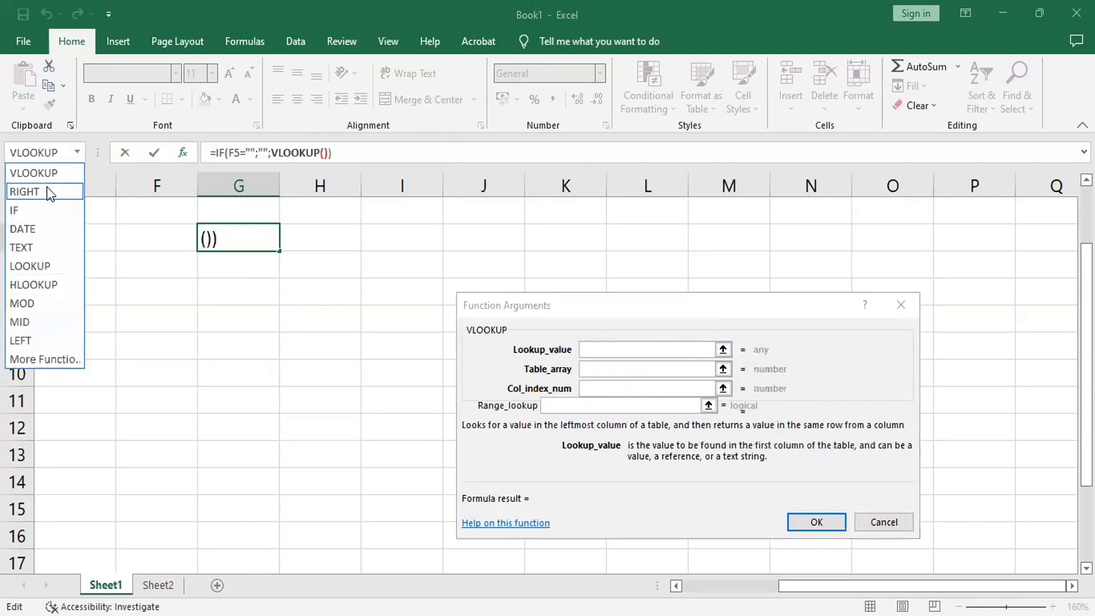
pyautogui.click(47, 192)
pyautogui.click(158, 236)
pyautogui.click(586, 368)
pyautogui.write('2')
pyautogui.press('BackSpace')
pyautogui.write('3')
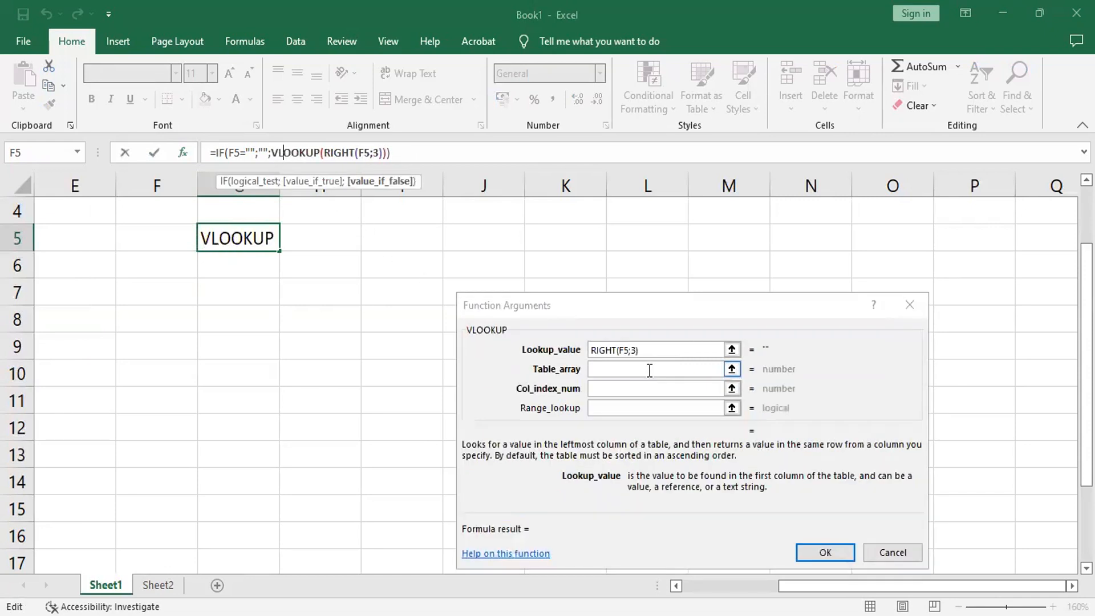
# - Finish the value-if-false VLOOKUP in G5 with table array SEMBAKO, column index 2 and range lookup 0
pyautogui.click(648, 371)
pyautogui.write('SEMBAKO')
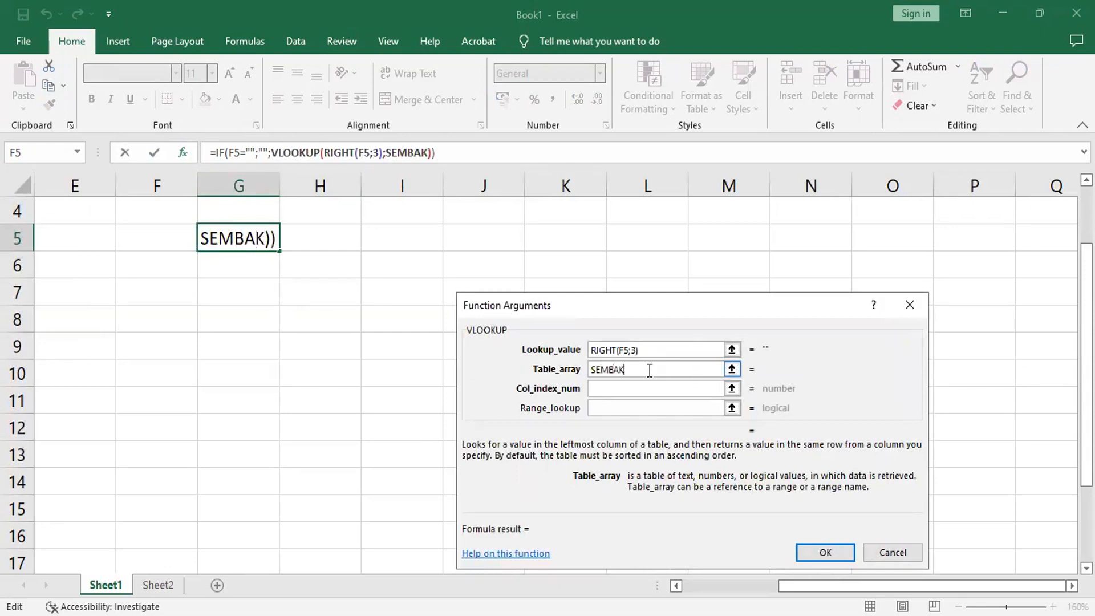
pyautogui.press('Tab')
pyautogui.write('2')
pyautogui.press('Tab')
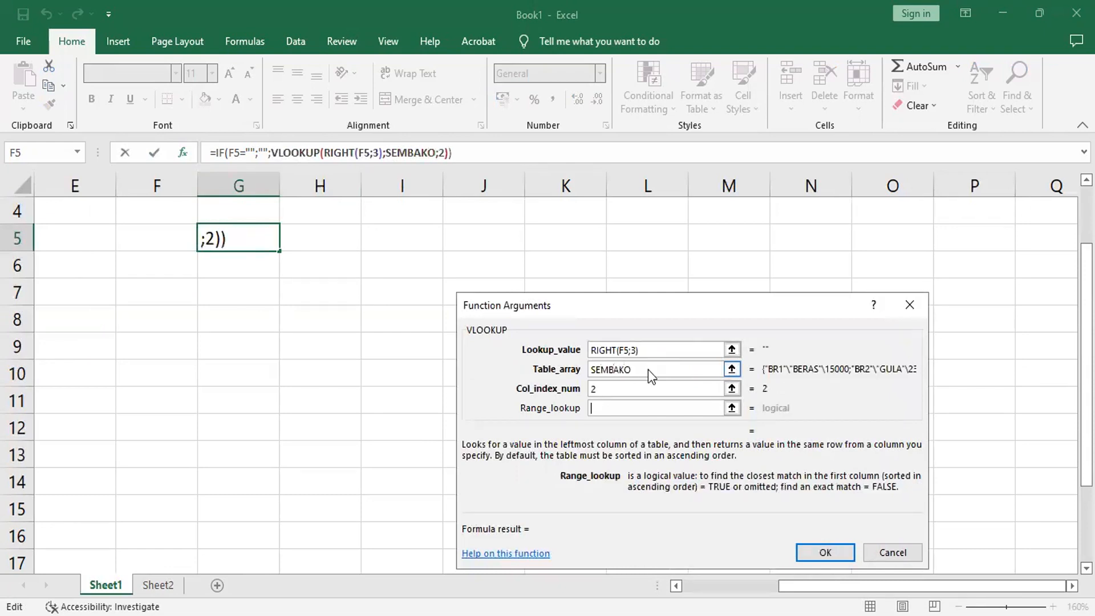
pyautogui.write('0')
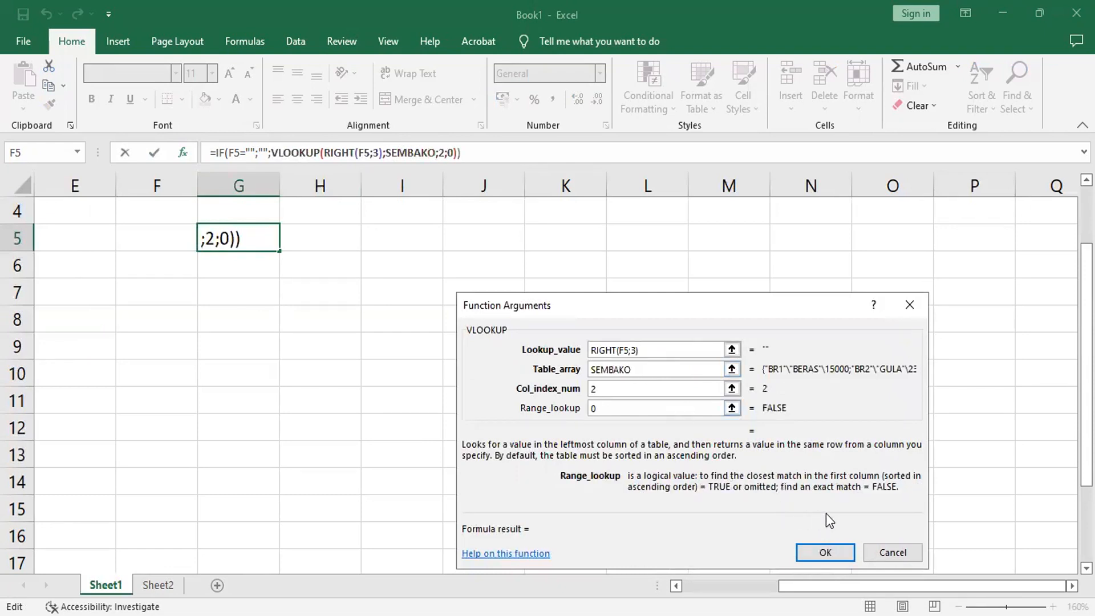
pyautogui.click(829, 536)
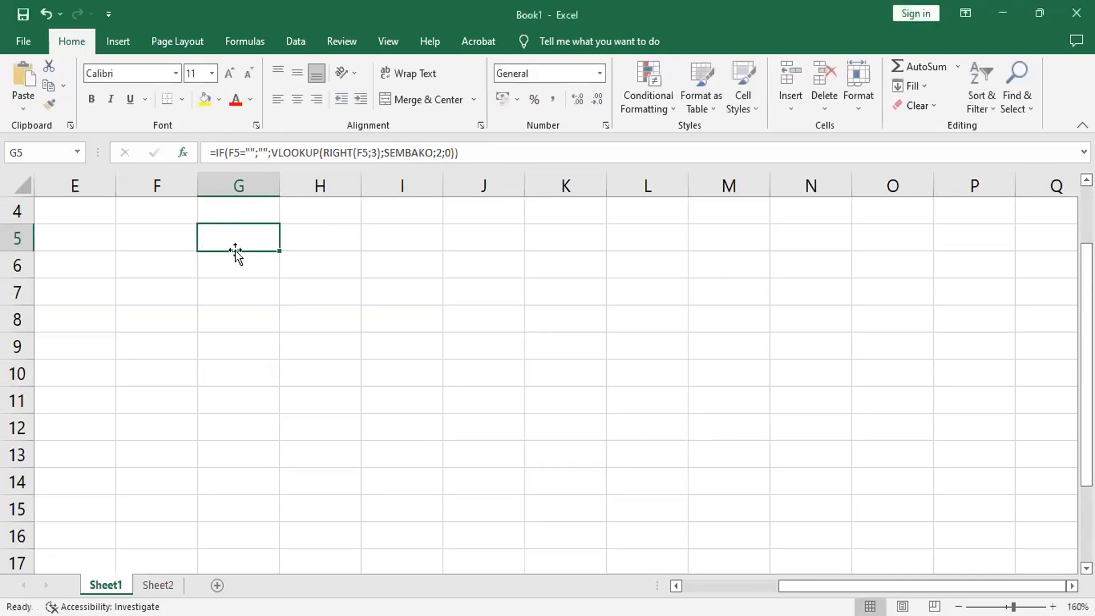
# - Enter the code 3BR5 in cell F5 to test the formula in G5
pyautogui.click(150, 242)
pyautogui.click(222, 237)
pyautogui.click(176, 237)
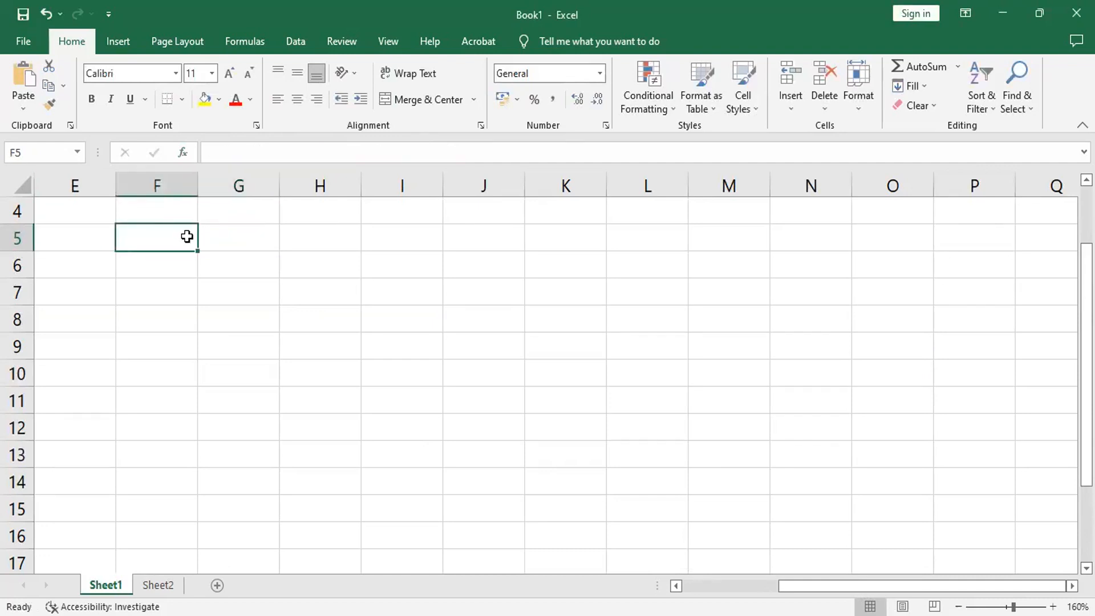
pyautogui.click(242, 237)
pyautogui.click(163, 236)
pyautogui.write('3')
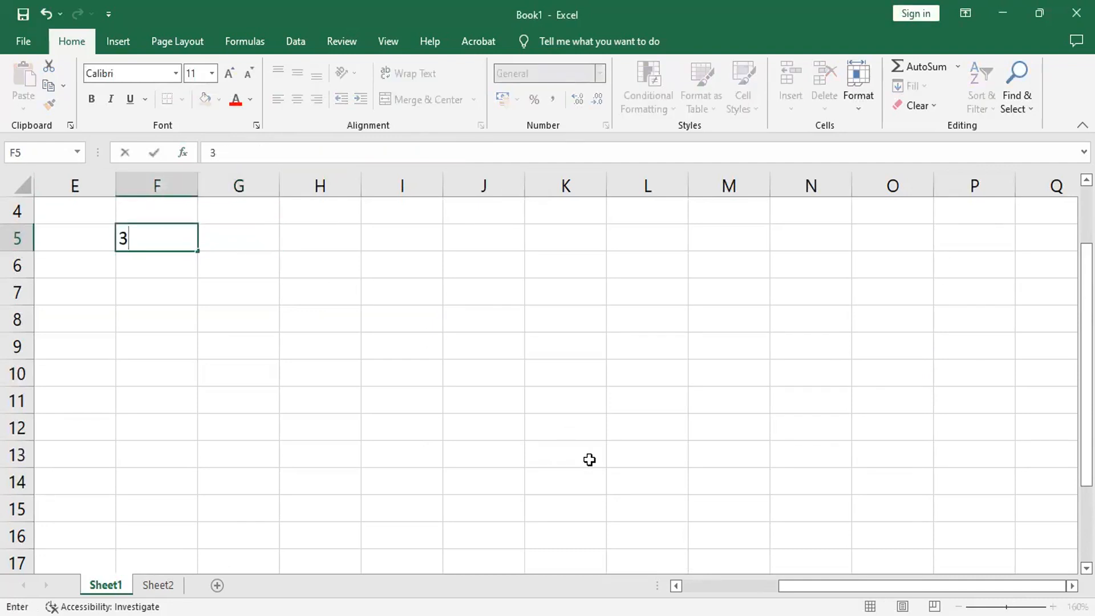
pyautogui.write('BR5')
pyautogui.press('Return')
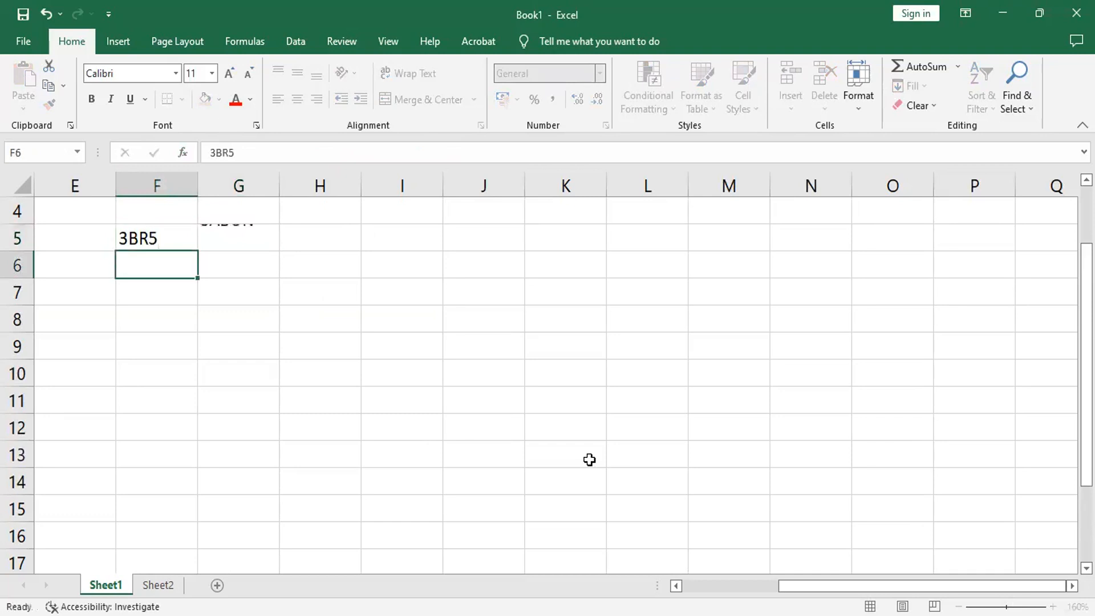
# - Insert an IF function in cell H5 with logical test F5="" and an empty text ("") as value if true
pyautogui.click(308, 239)
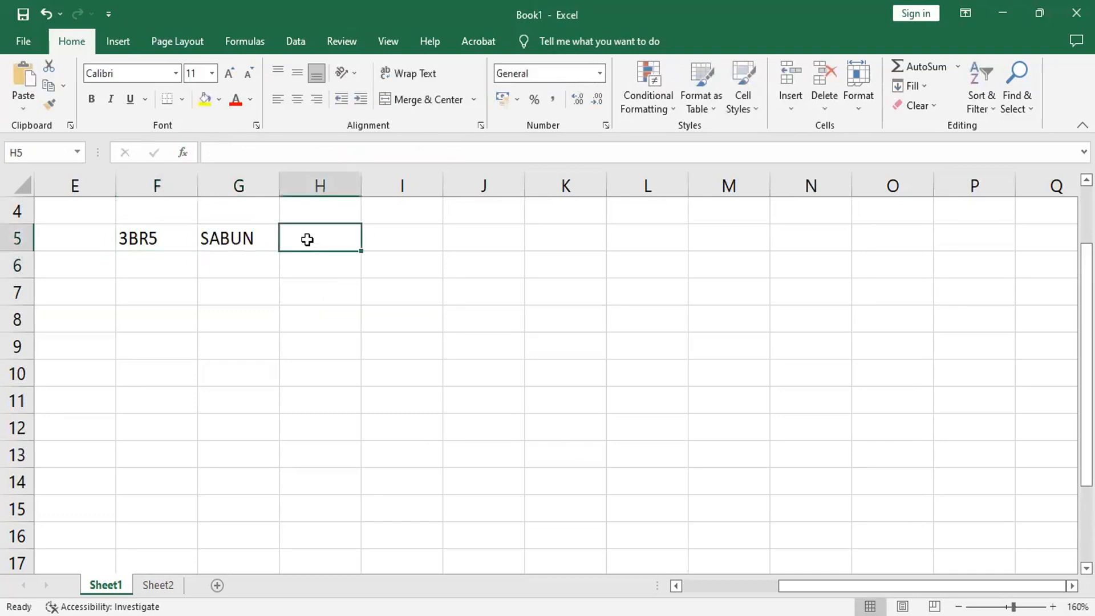
pyautogui.click(183, 153)
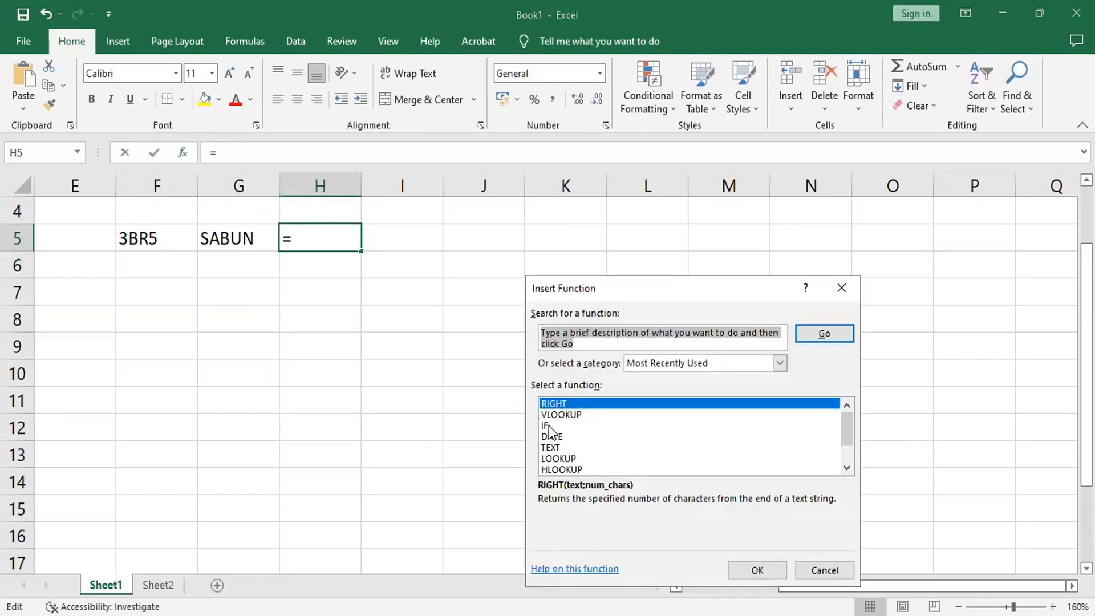
pyautogui.click(549, 426)
pyautogui.click(757, 570)
pyautogui.click(155, 237)
pyautogui.write('=""')
pyautogui.press('Tab')
pyautogui.write('""')
# - Nest a VLOOKUP as the value if false in H5, with RIGHT of F5 and 3 characters as its lookup value
pyautogui.click(671, 407)
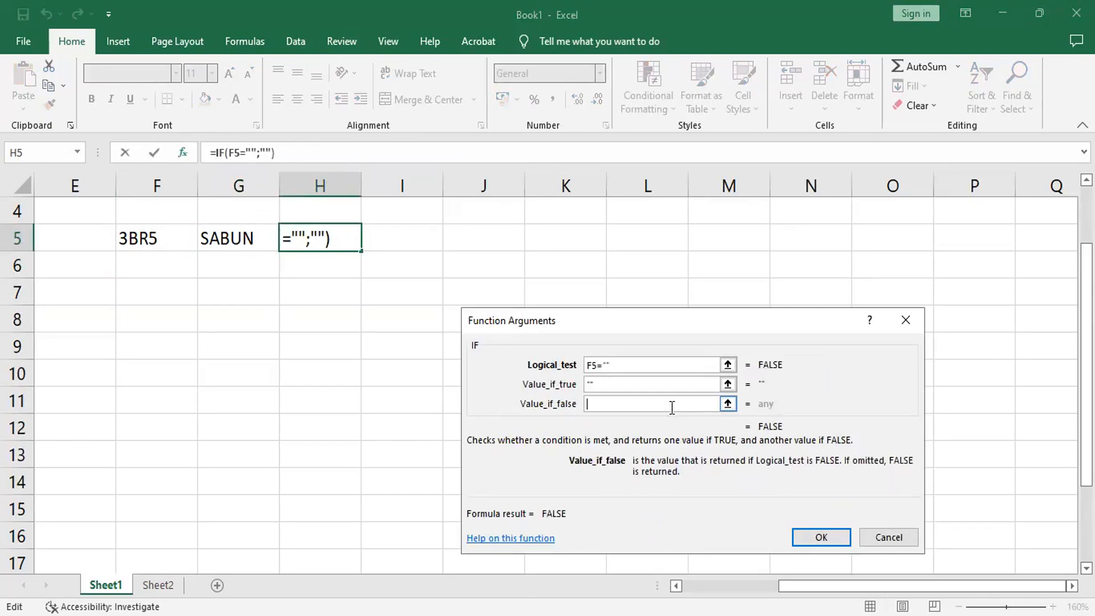
pyautogui.click(77, 153)
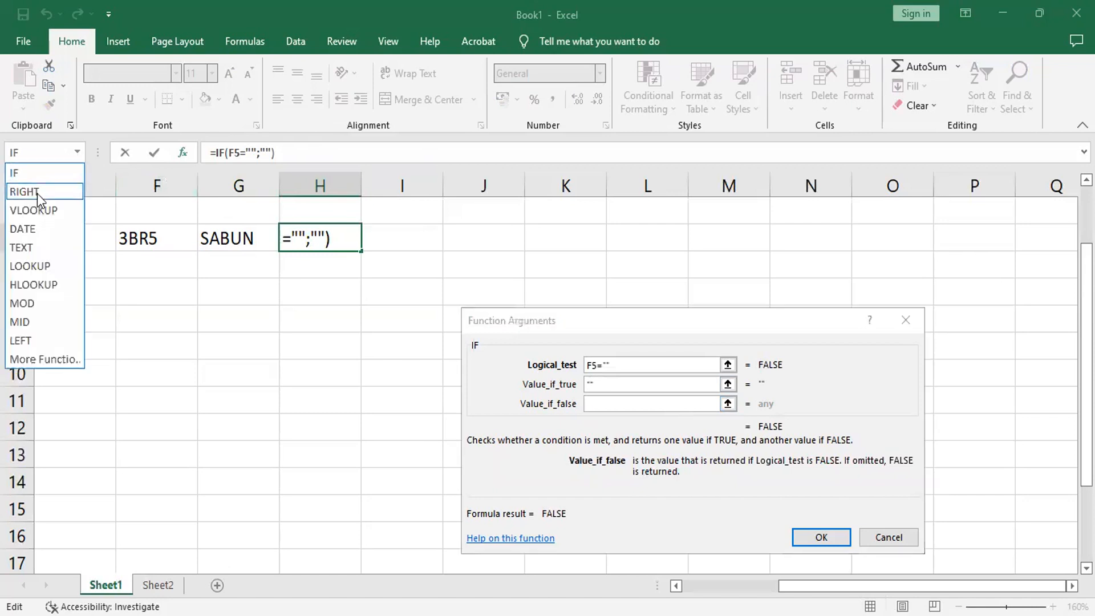
pyautogui.click(37, 208)
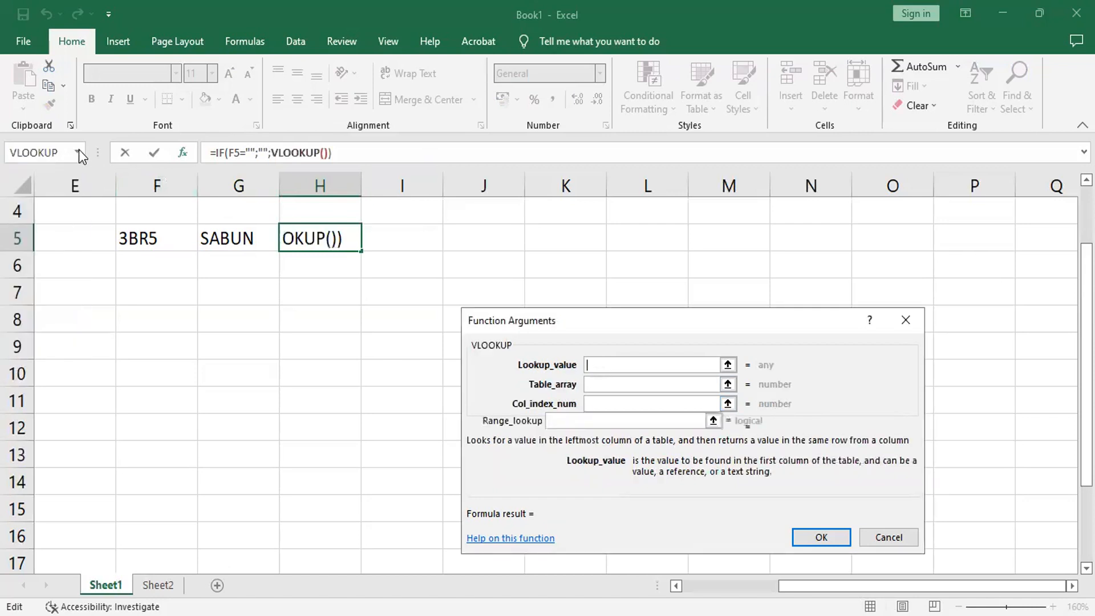
pyautogui.click(78, 152)
pyautogui.click(43, 210)
pyautogui.click(176, 244)
pyautogui.click(630, 384)
pyautogui.write('3')
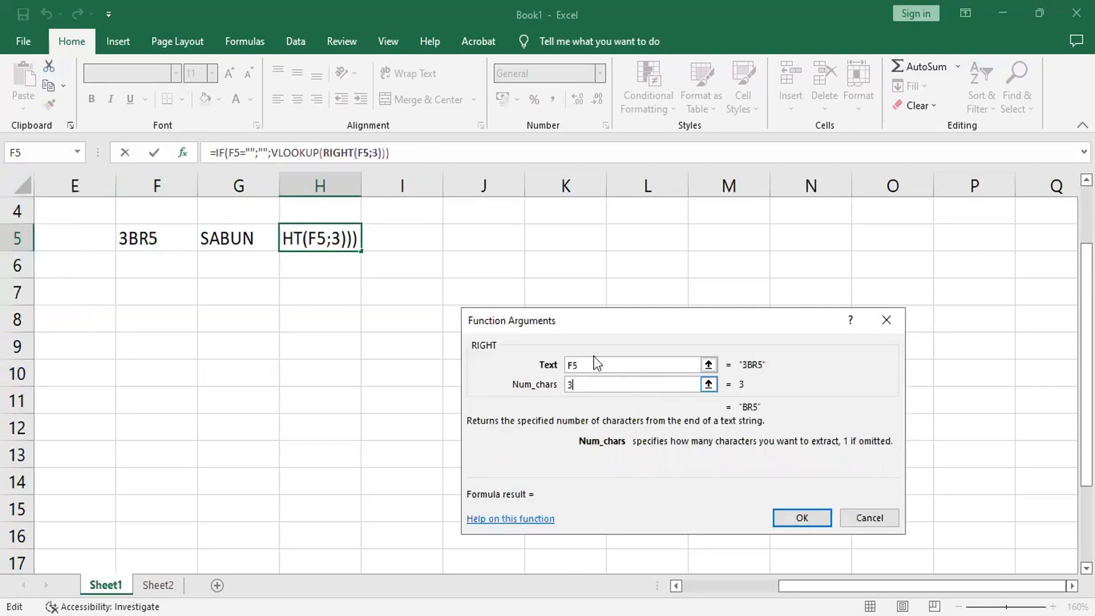
# - Complete the VLOOKUP in H5 with table array SEMBAKO, column index 3 and range lookup 0
pyautogui.click(306, 150)
pyautogui.click(610, 385)
pyautogui.write('SEMBAKO')
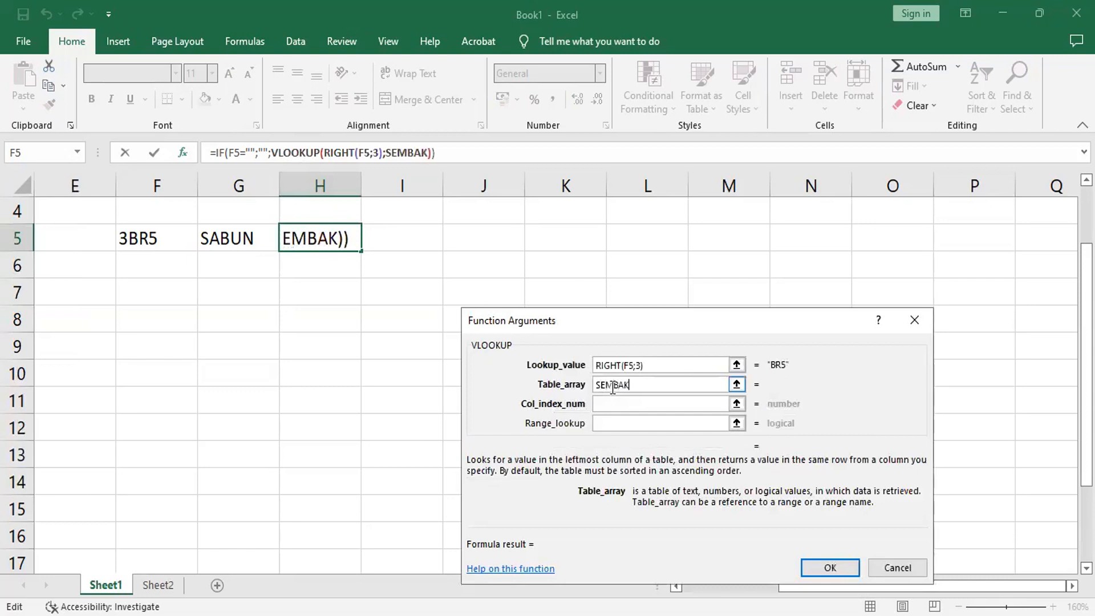
pyautogui.press('Tab')
pyautogui.write('3')
pyautogui.press('Tab')
pyautogui.write('0')
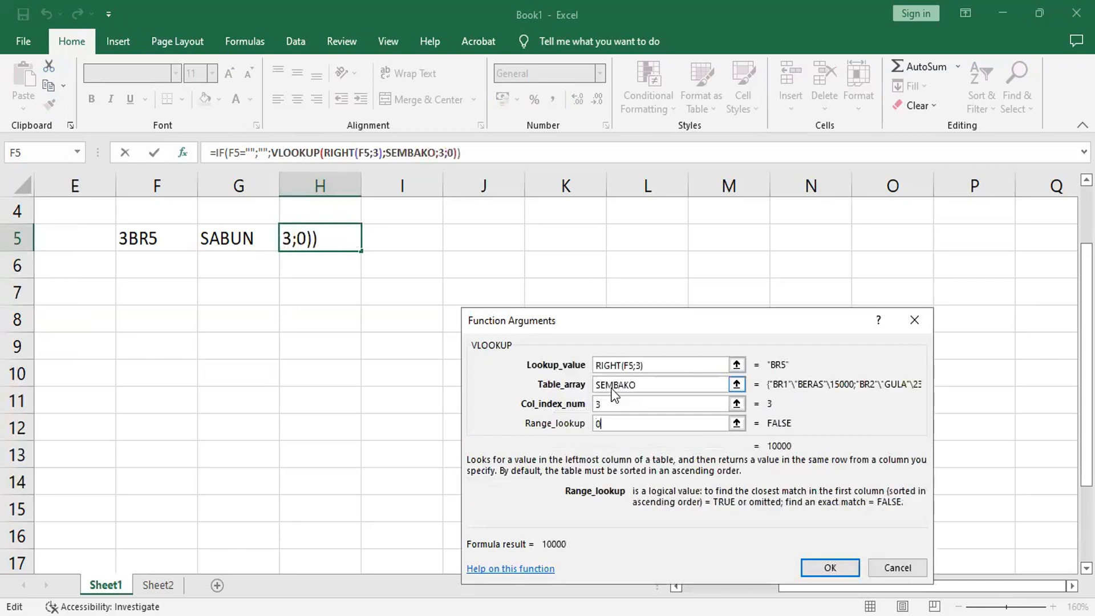
pyautogui.press('Return')
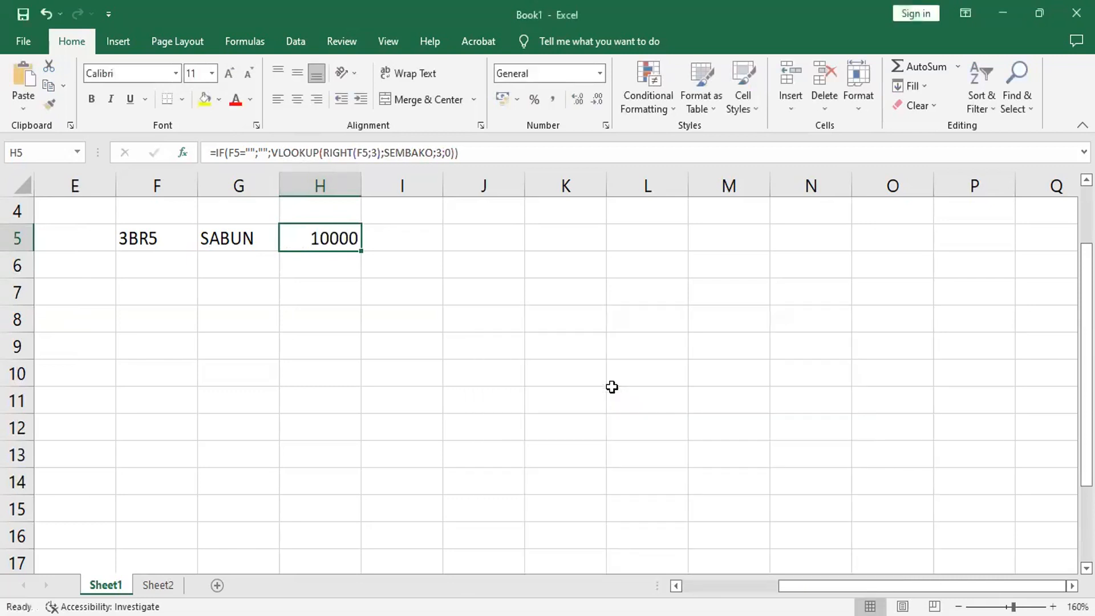
# - Insert an IF function in cell I5 with logical test F5="" and an empty text ("") as value if true
pyautogui.click(390, 237)
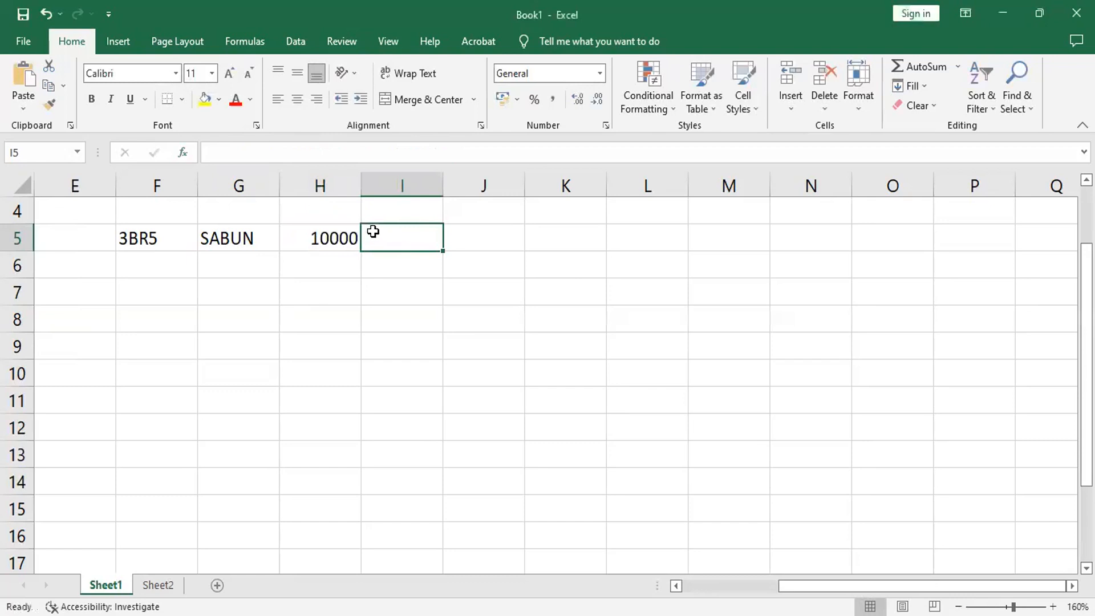
pyautogui.click(182, 152)
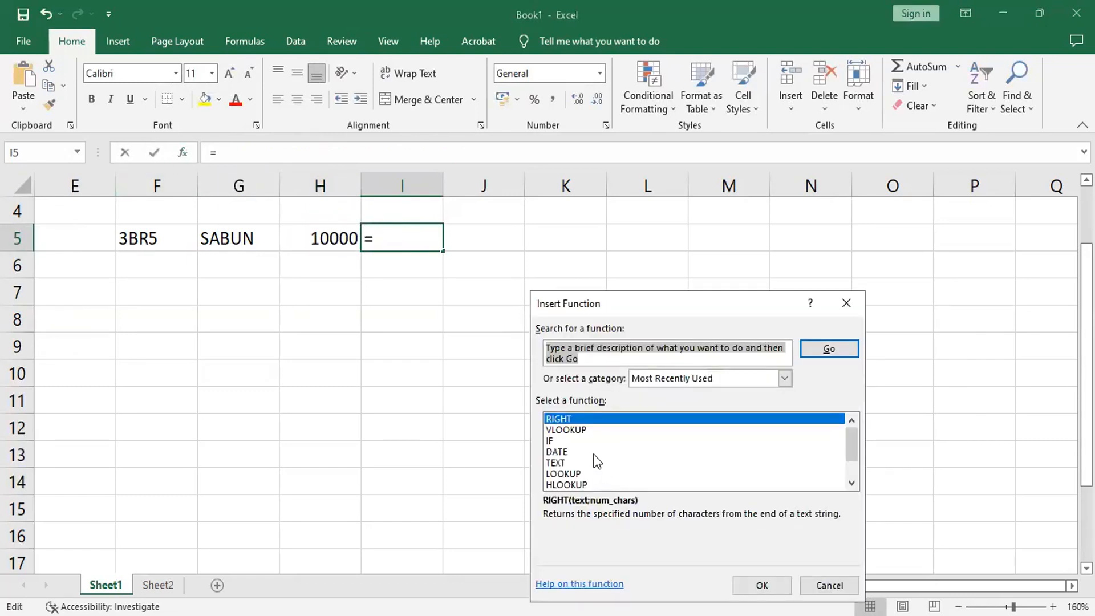
pyautogui.click(565, 440)
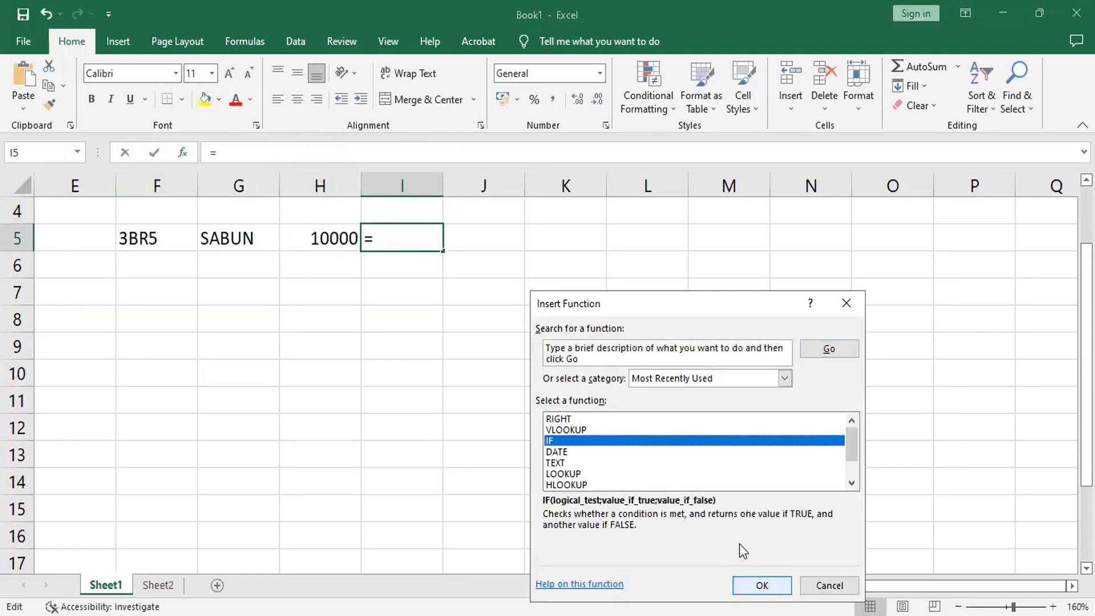
pyautogui.press('Return')
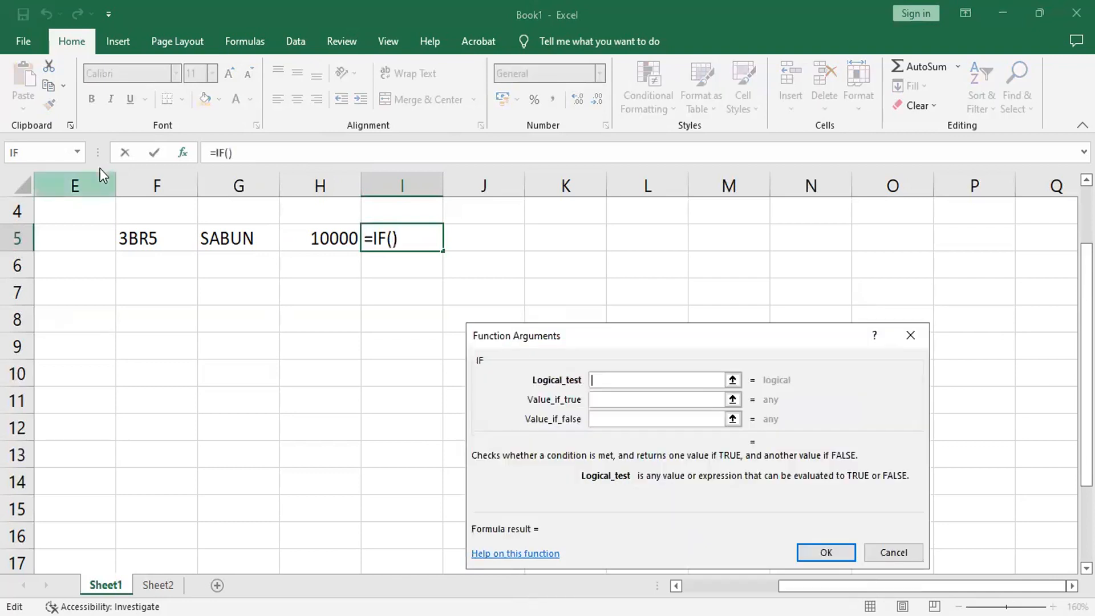
pyautogui.click(129, 233)
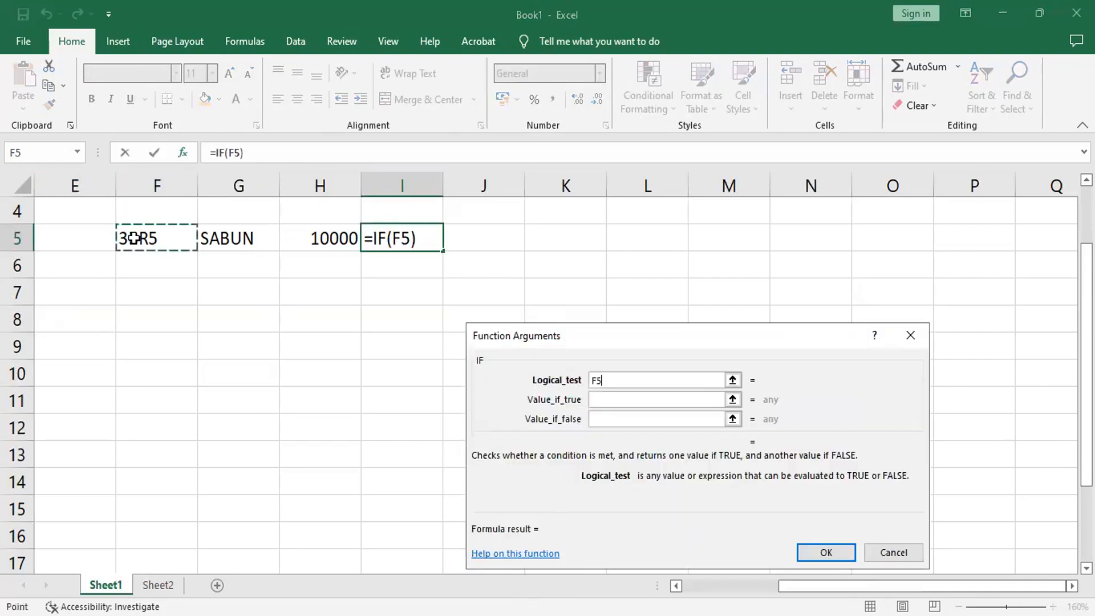
pyautogui.write('=""')
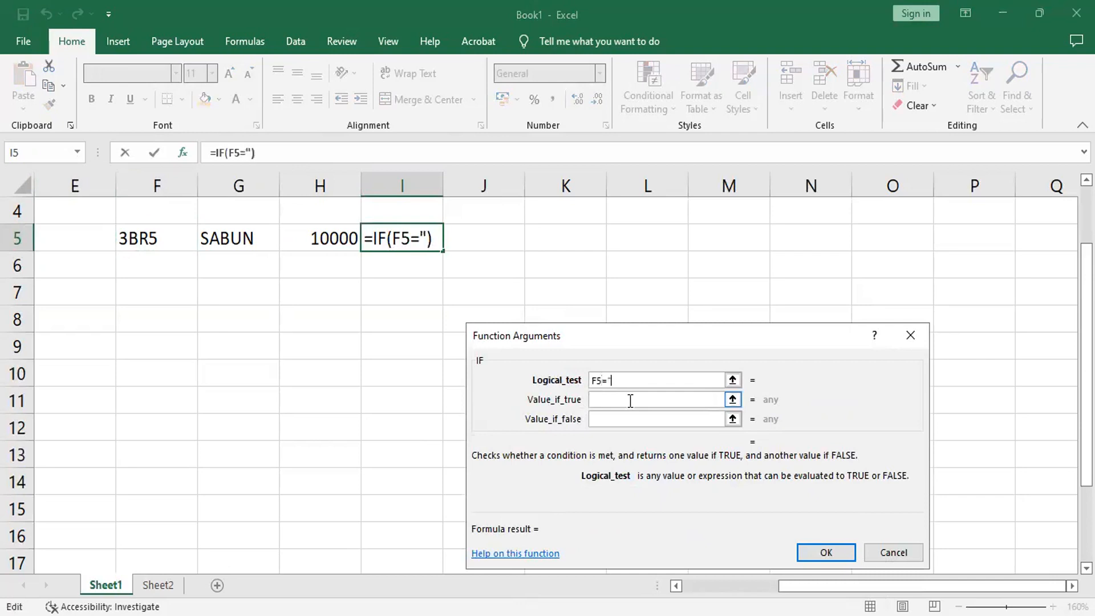
pyautogui.click(629, 399)
pyautogui.write('""')
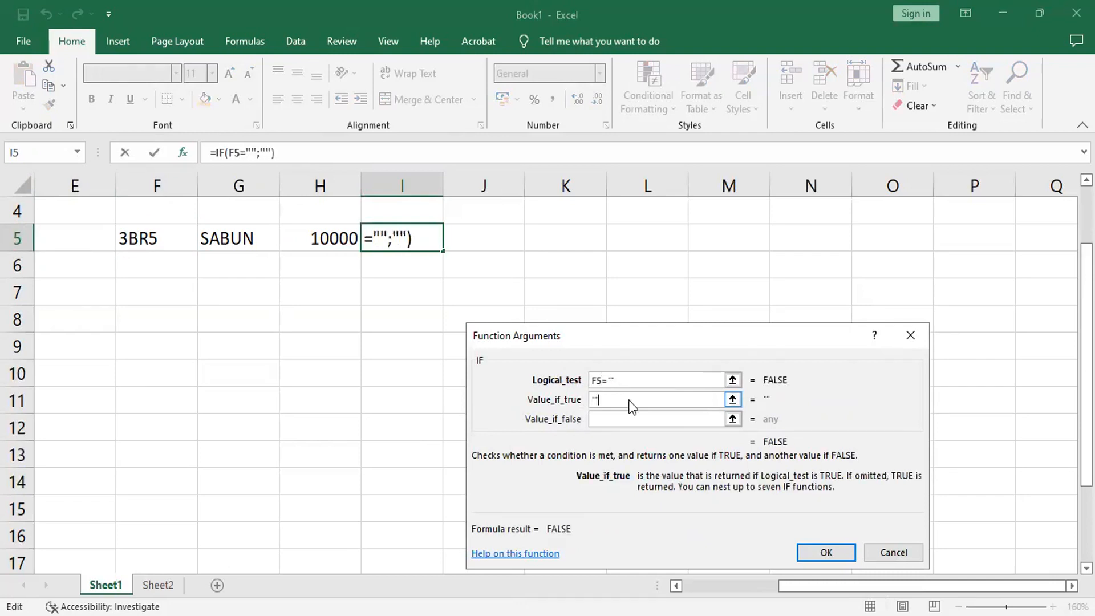
# - Find the VALUE function among all functions and nest it as the value if false of the IF in I5
pyautogui.click(627, 424)
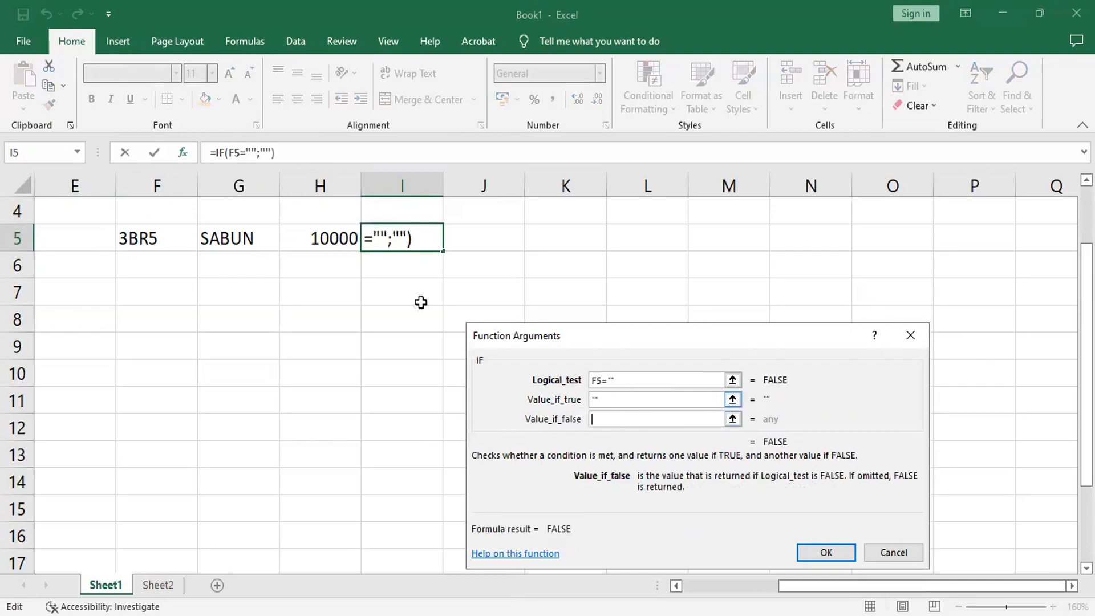
pyautogui.click(76, 152)
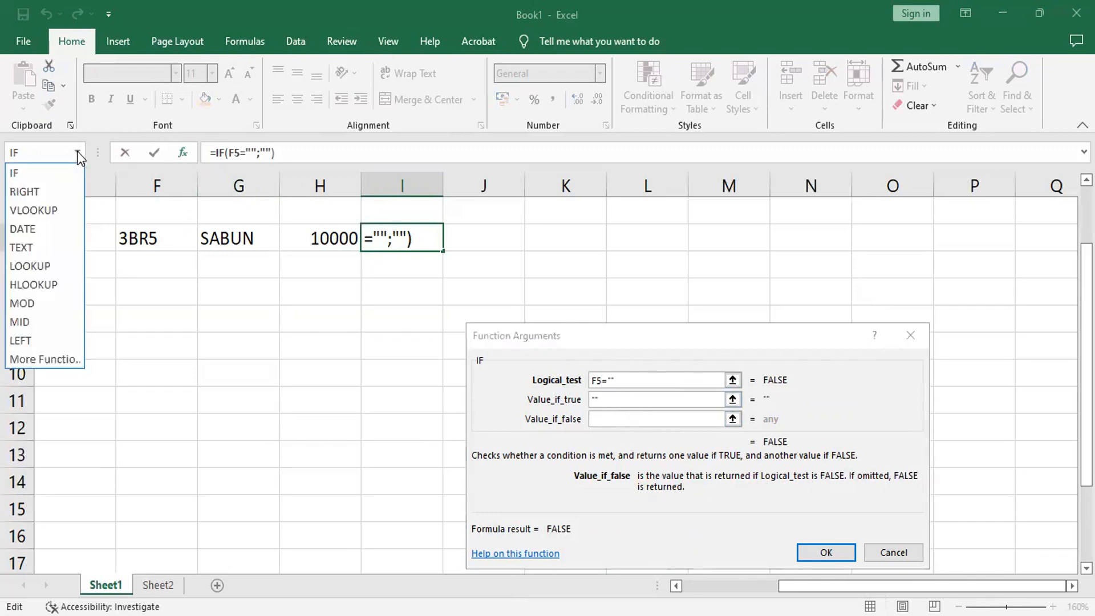
pyautogui.click(36, 363)
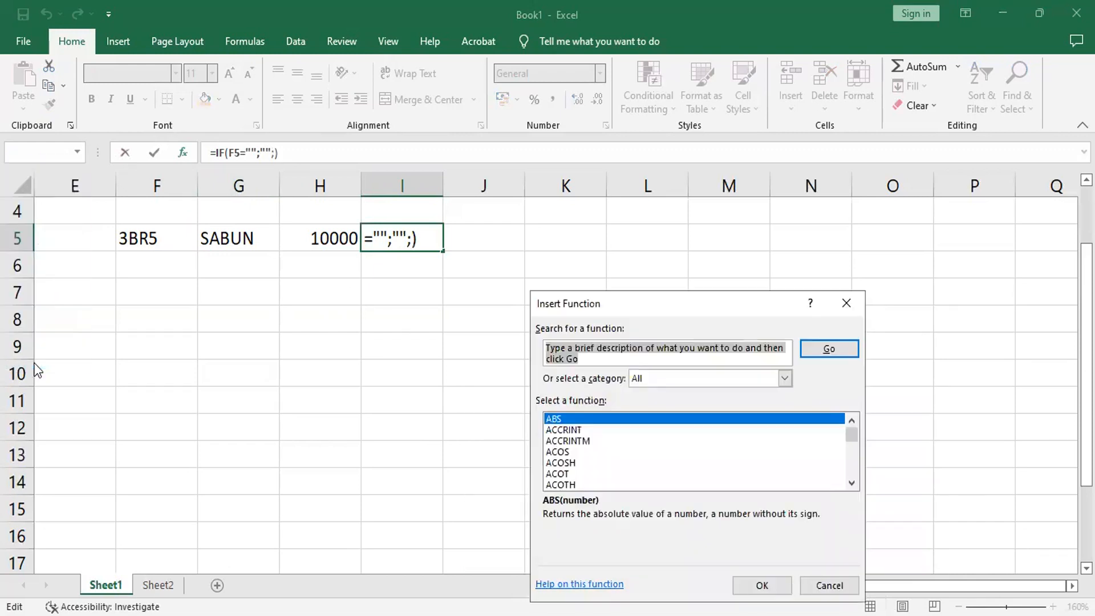
pyautogui.write('VALUE')
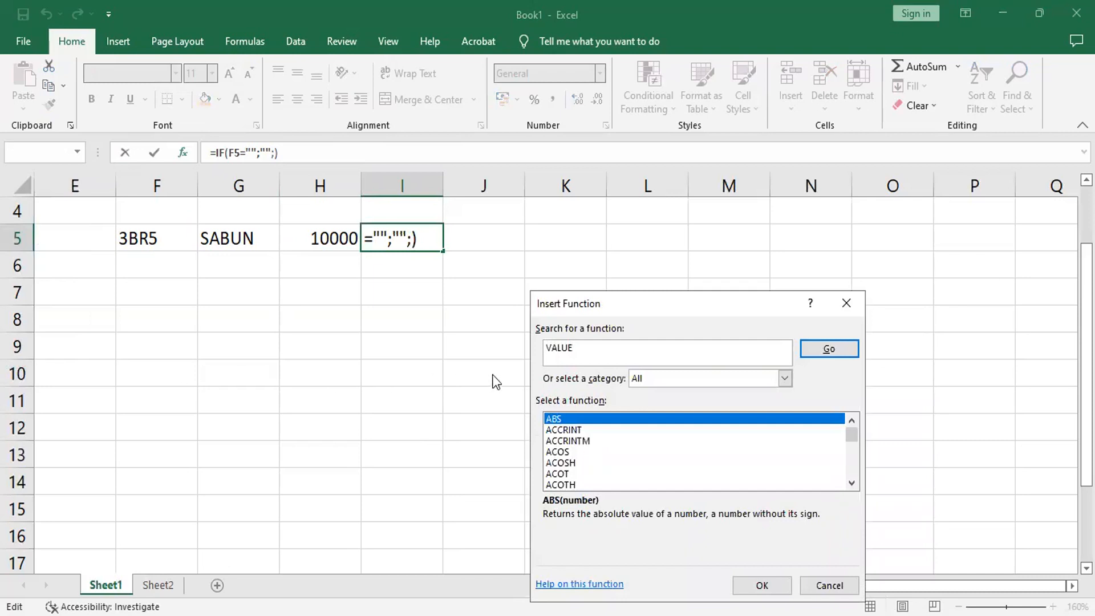
pyautogui.click(829, 348)
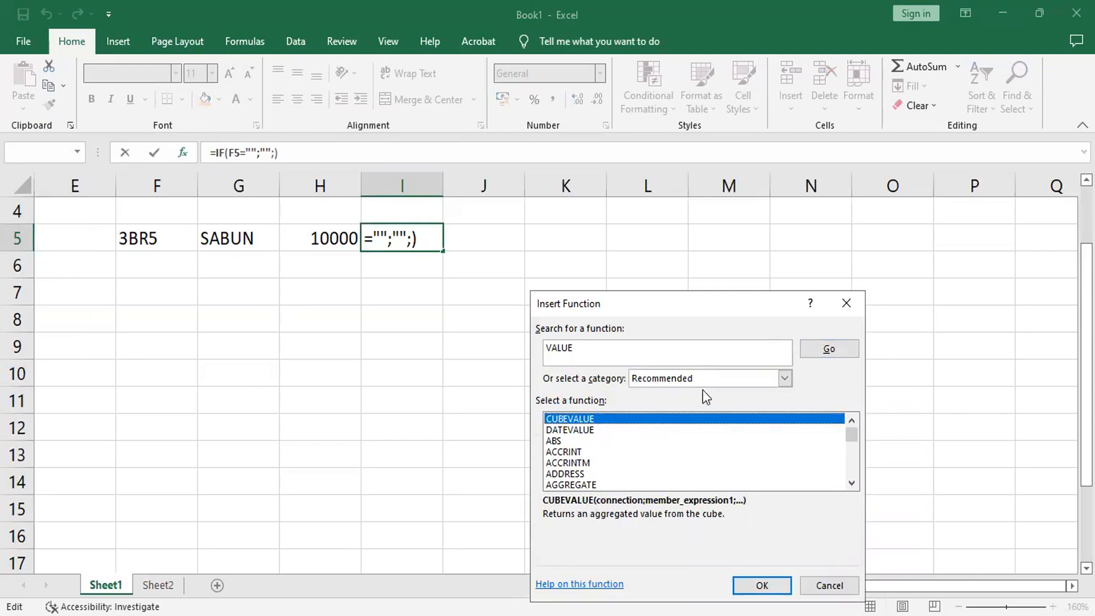
pyautogui.click(784, 378)
pyautogui.click(672, 411)
pyautogui.click(597, 450)
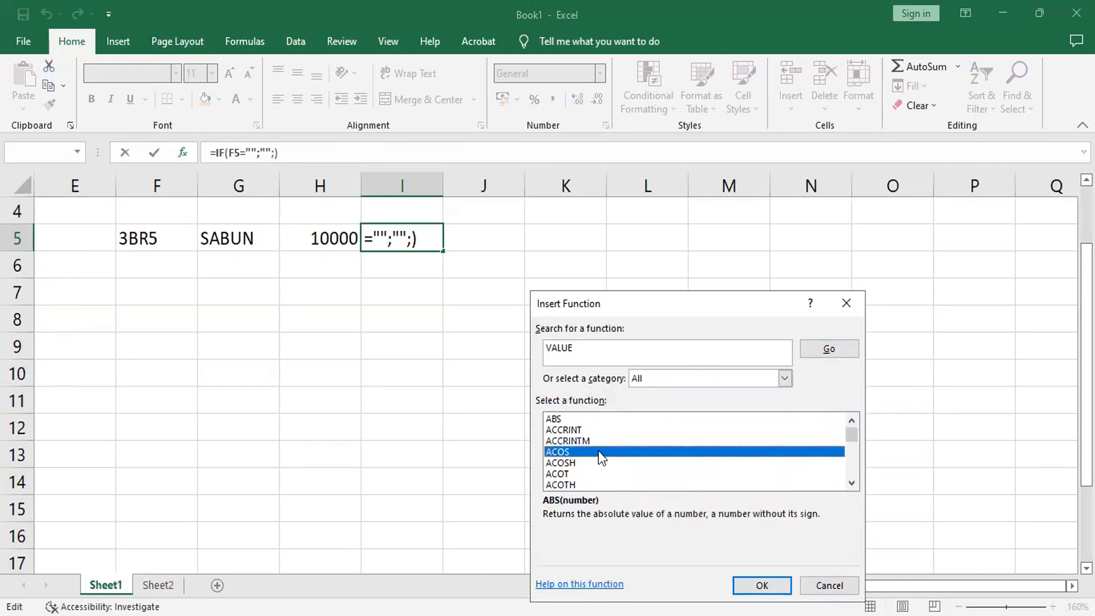
pyautogui.press('v')
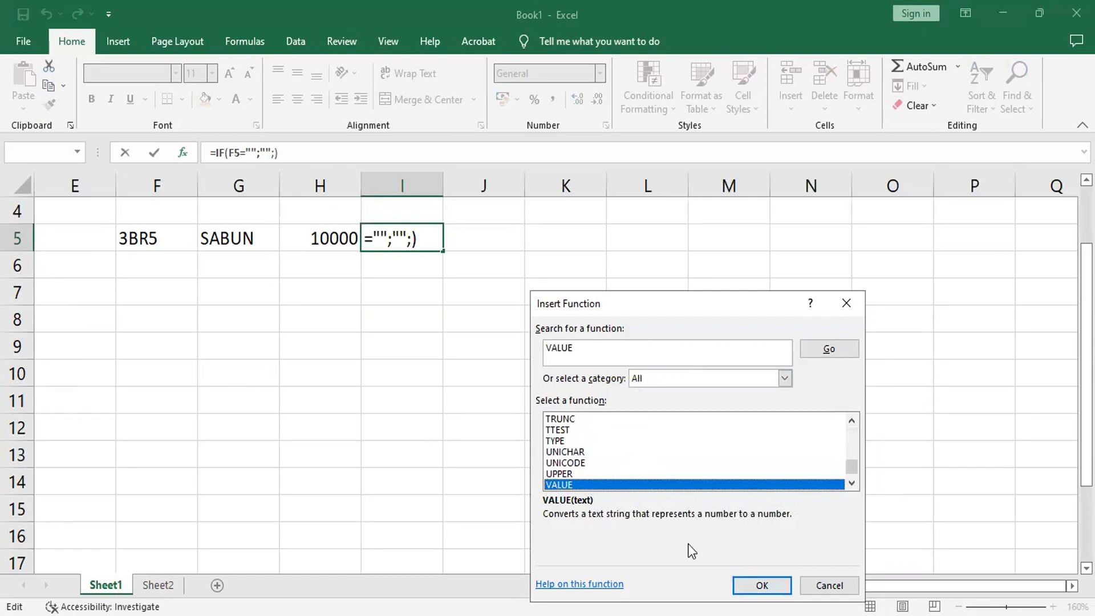
pyautogui.press('Return')
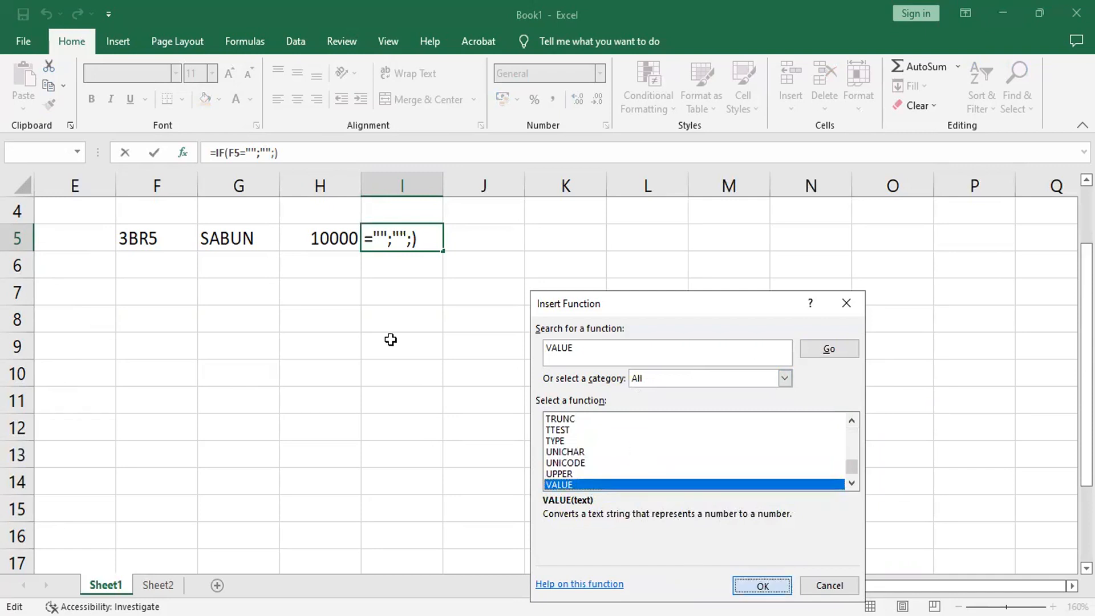
# - Nest a LEFT function inside VALUE in I5, taking 1 character from F5, and finish the formula
pyautogui.click(77, 153)
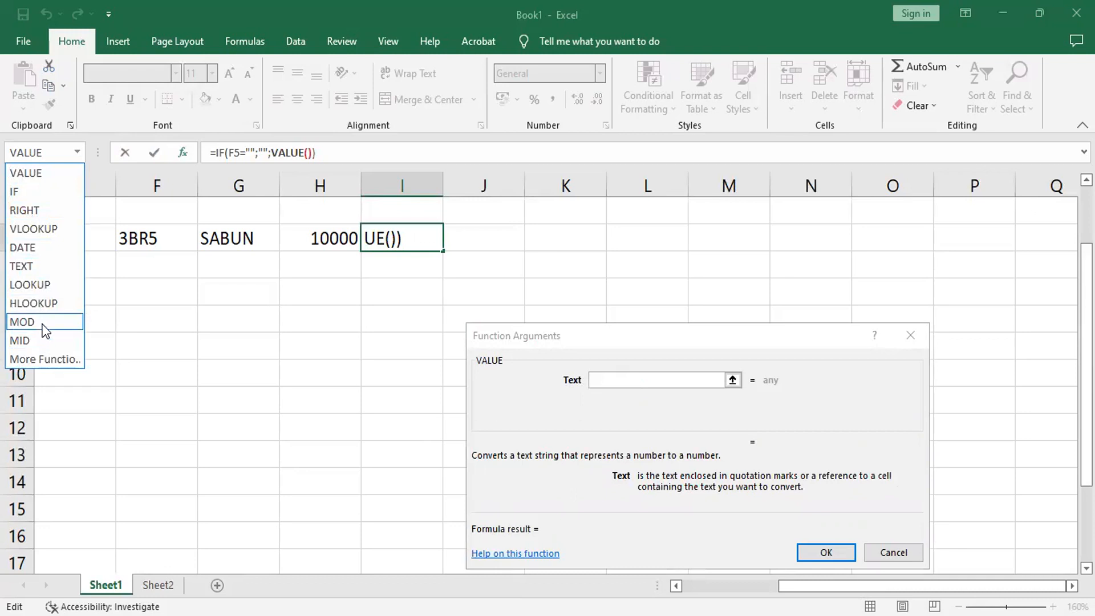
pyautogui.click(45, 359)
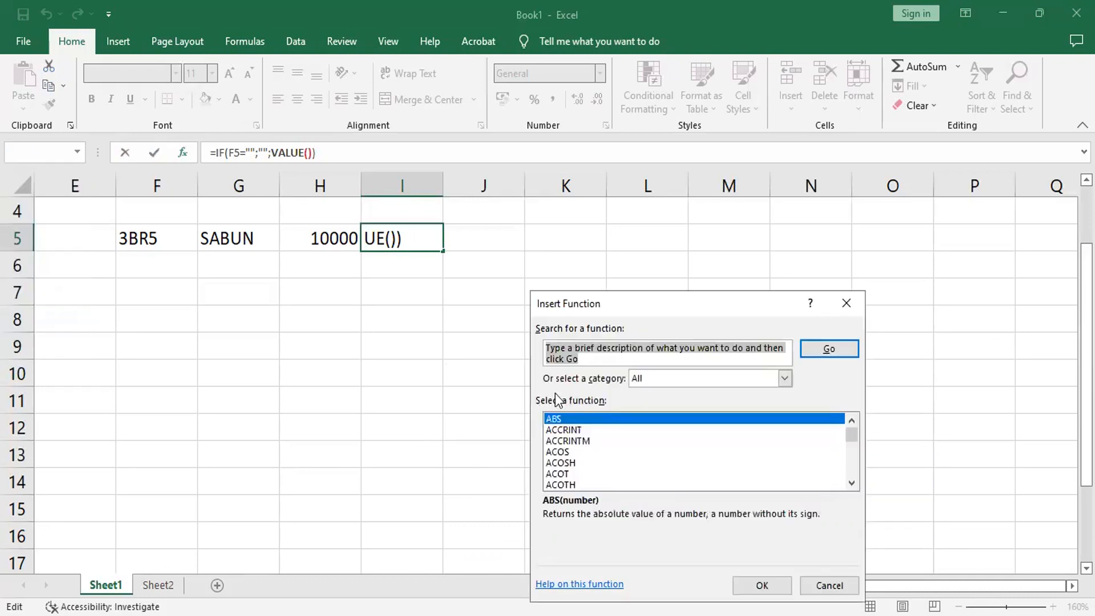
pyautogui.write('LEFT')
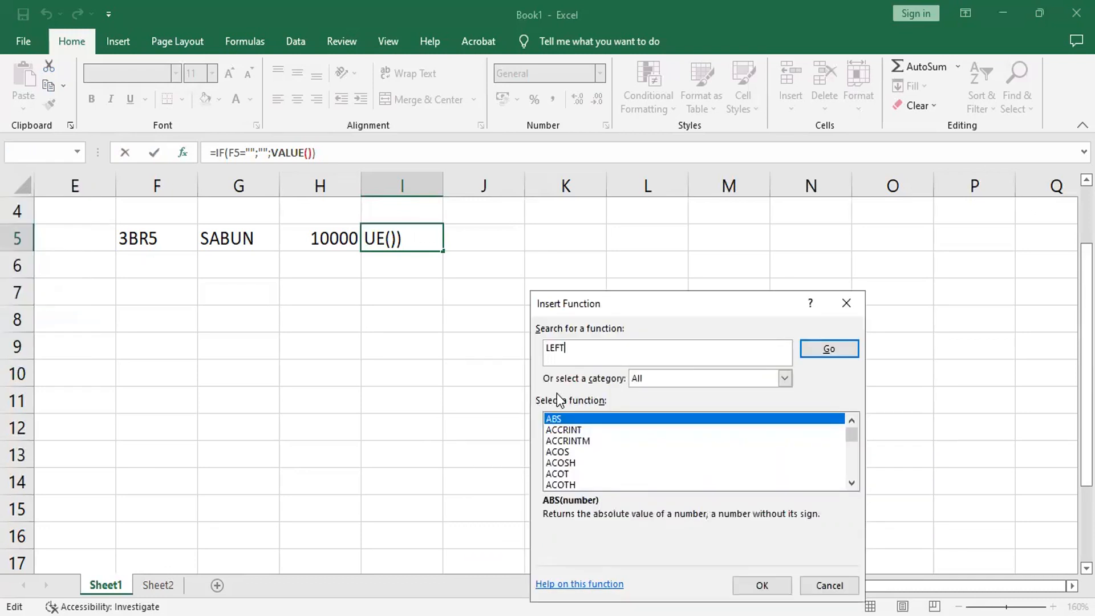
pyautogui.press('Return')
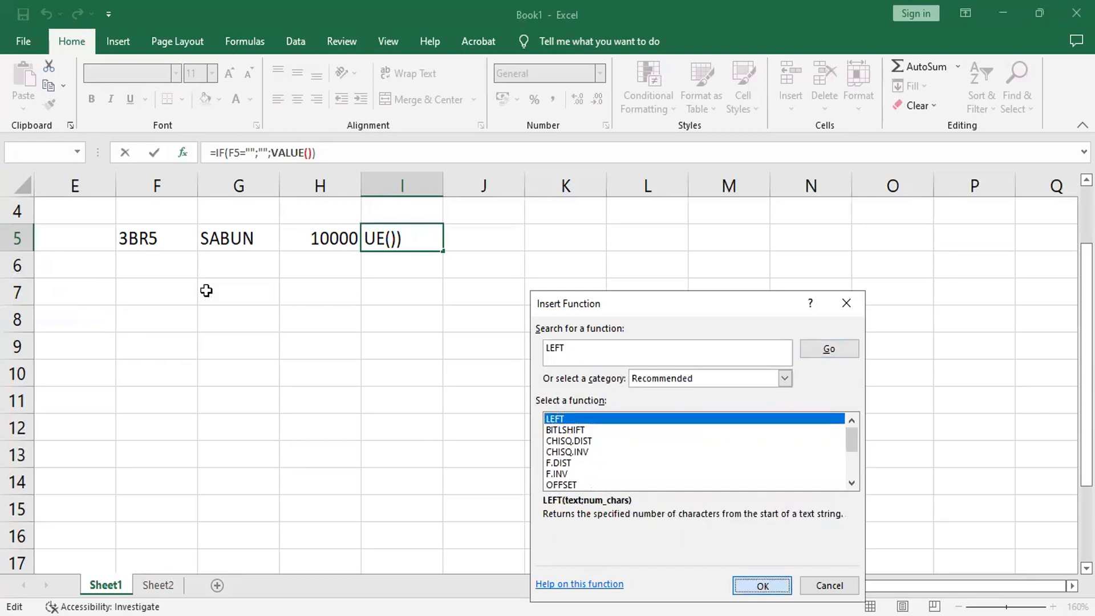
pyautogui.press('Return')
pyautogui.click(143, 238)
pyautogui.click(608, 402)
pyautogui.write('1')
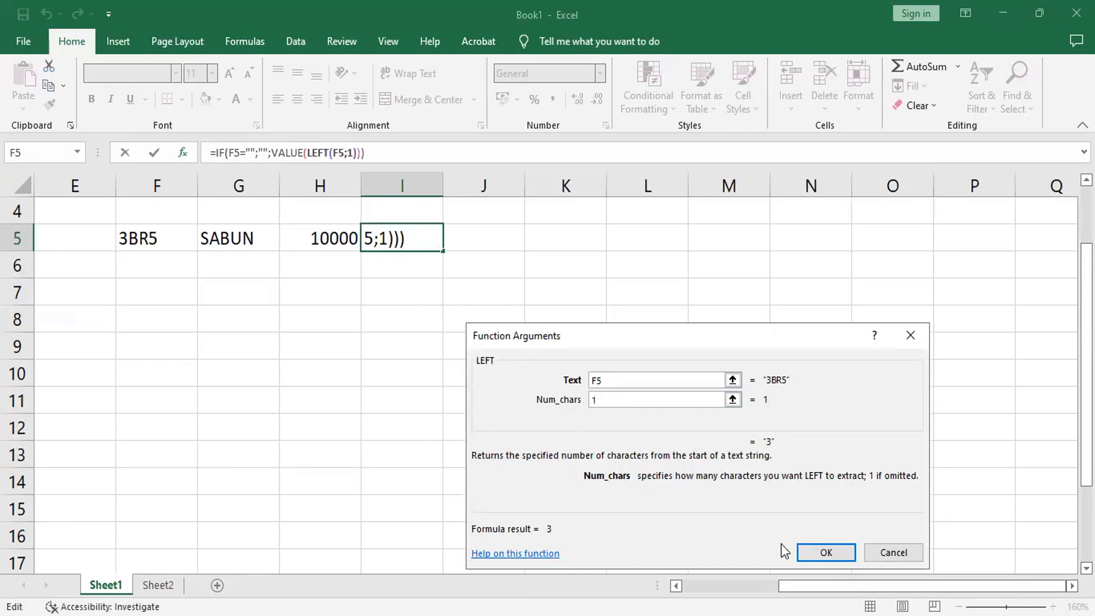
pyautogui.click(801, 552)
# - Insert an IF function in cell J5 with logical test F5="" and an empty text ("") as value if true
pyautogui.click(490, 241)
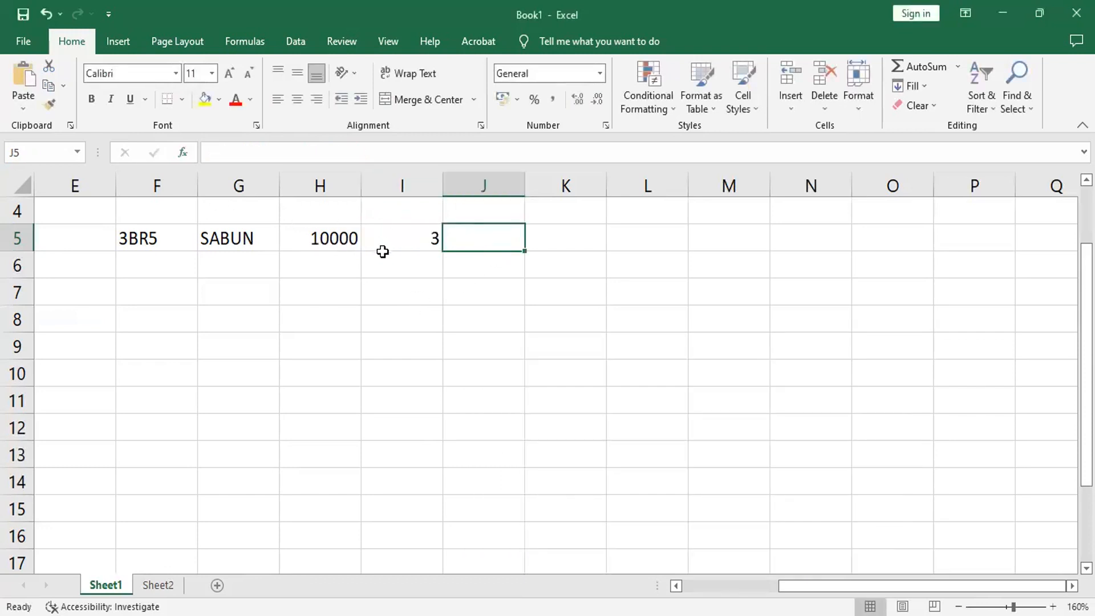
pyautogui.click(77, 158)
pyautogui.click(78, 155)
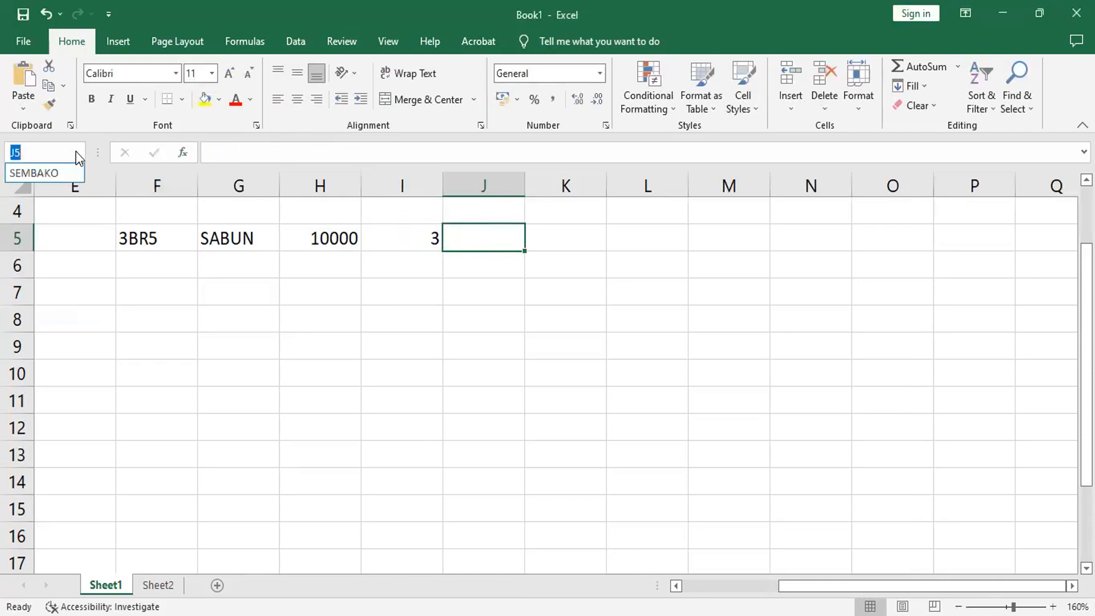
pyautogui.click(193, 150)
pyautogui.click(184, 153)
pyautogui.click(560, 440)
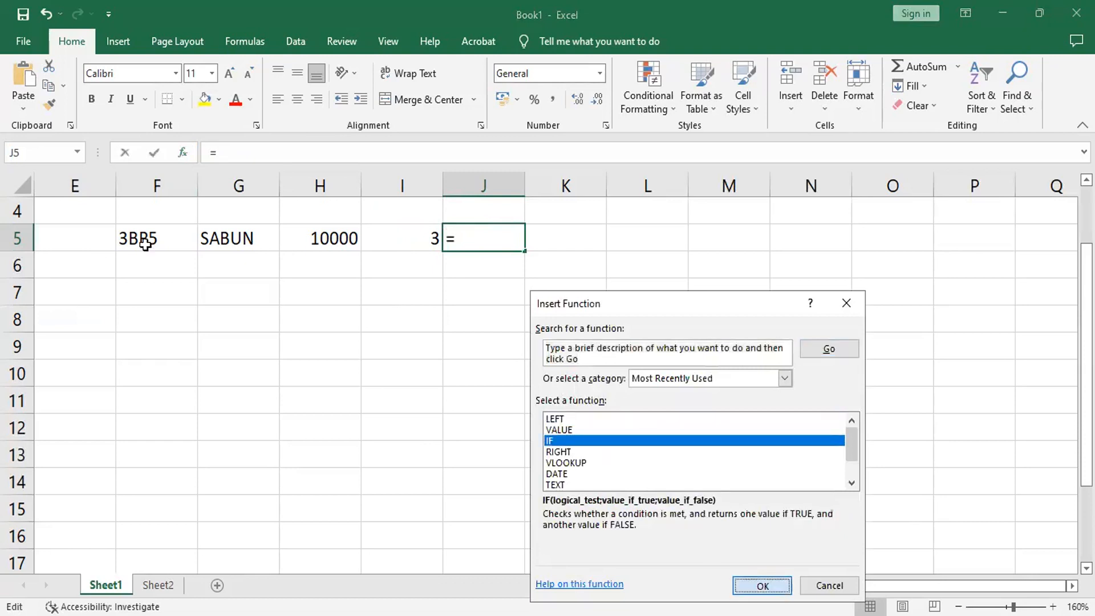
pyautogui.press('Return')
pyautogui.write('=""')
pyautogui.press('Tab')
pyautogui.write('""')
pyautogui.press('Tab')
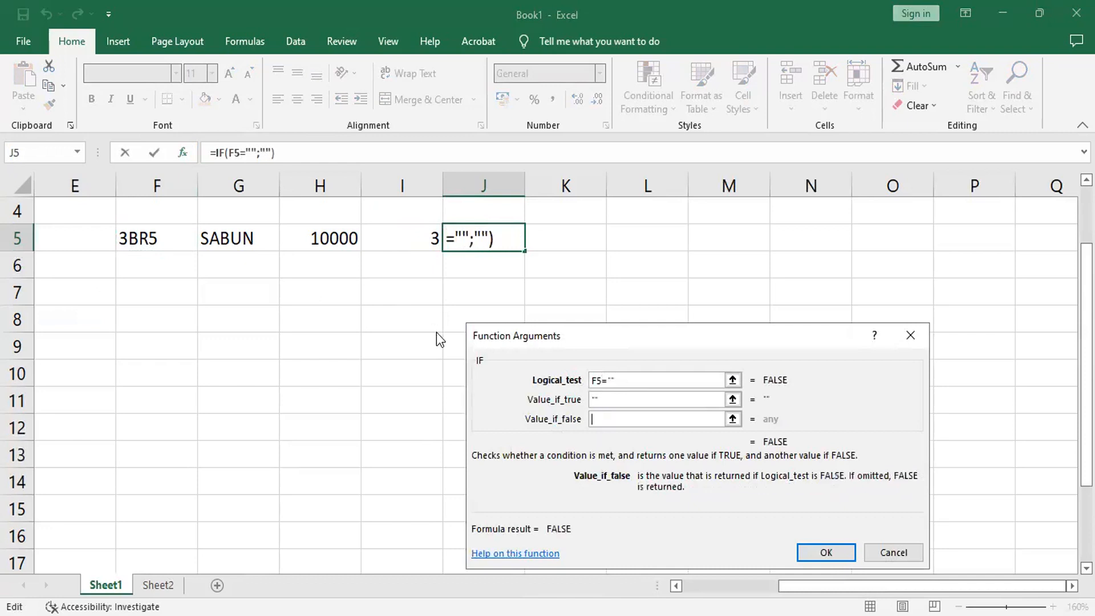
# - Set the value if false in J5 to H5*I5 and finish the formula
pyautogui.click(356, 239)
pyautogui.write('*')
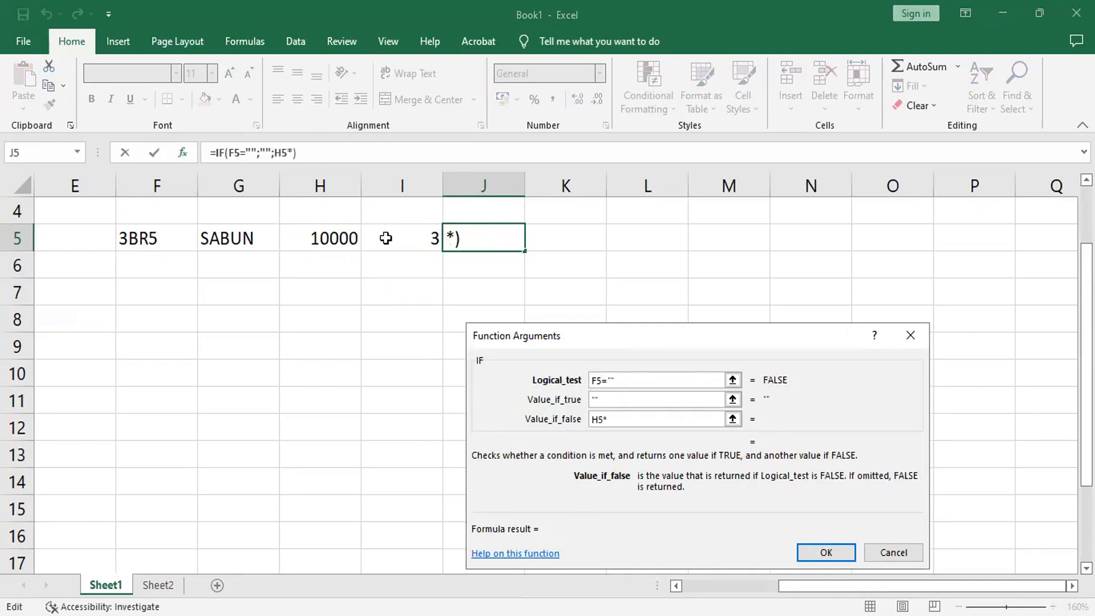
pyautogui.click(405, 239)
pyautogui.press('Return')
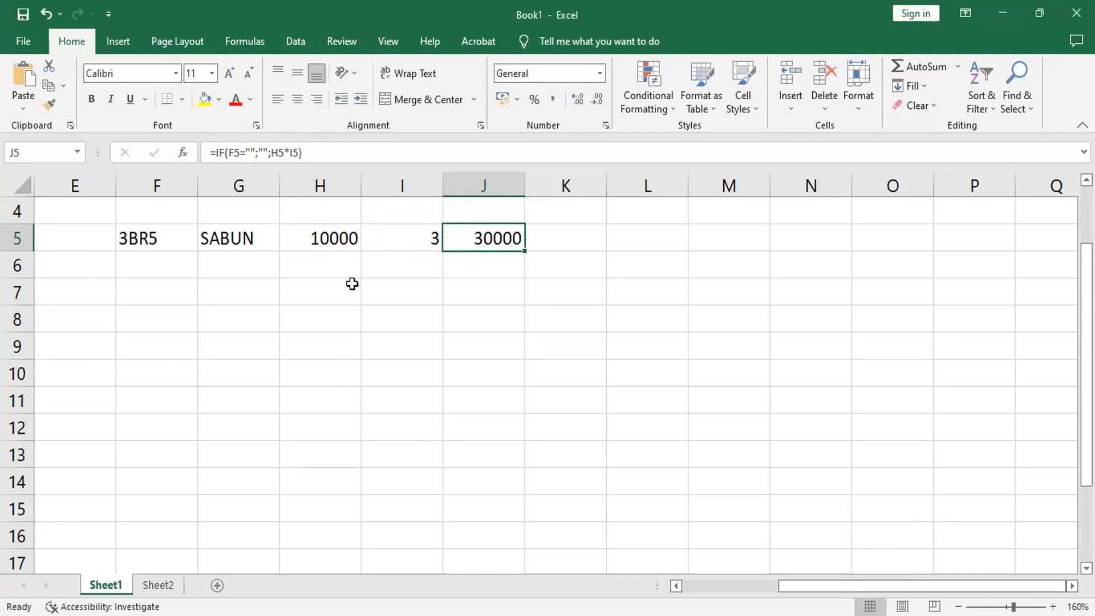
# - Format columns H and J in comma style with a thousands separator and no decimal places
pyautogui.click(334, 186)
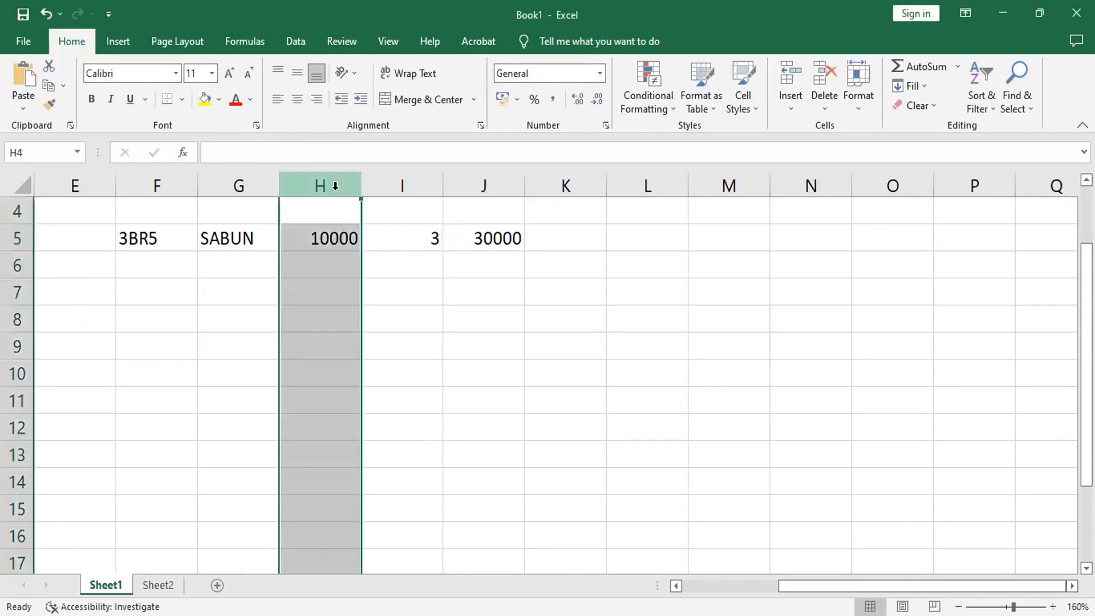
pyautogui.keyDown('ctrl'); pyautogui.click(500, 187); pyautogui.keyUp('ctrl')
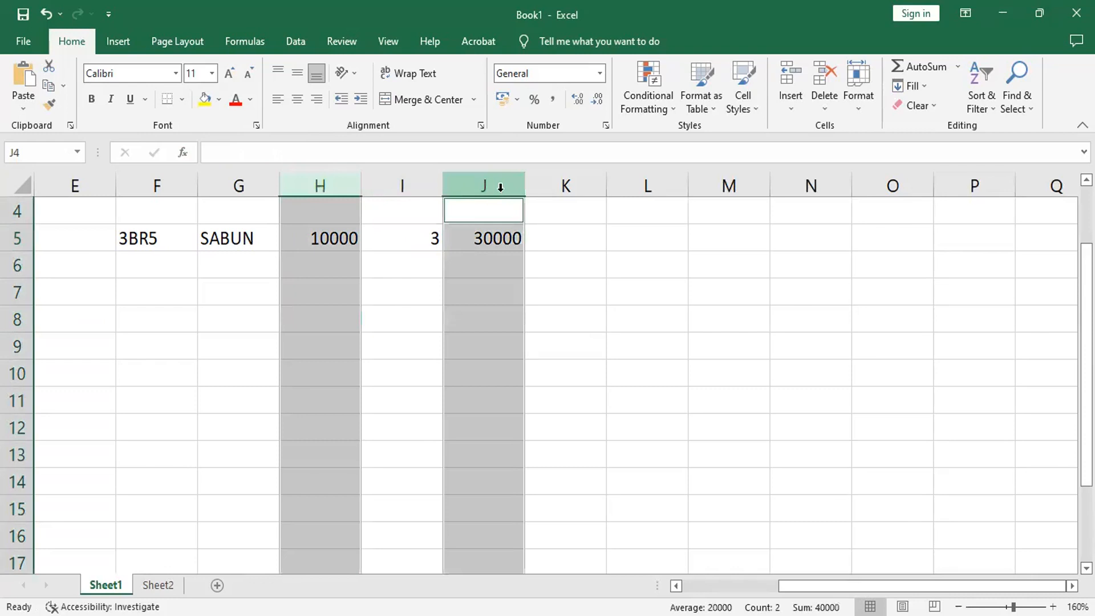
pyautogui.click(552, 101)
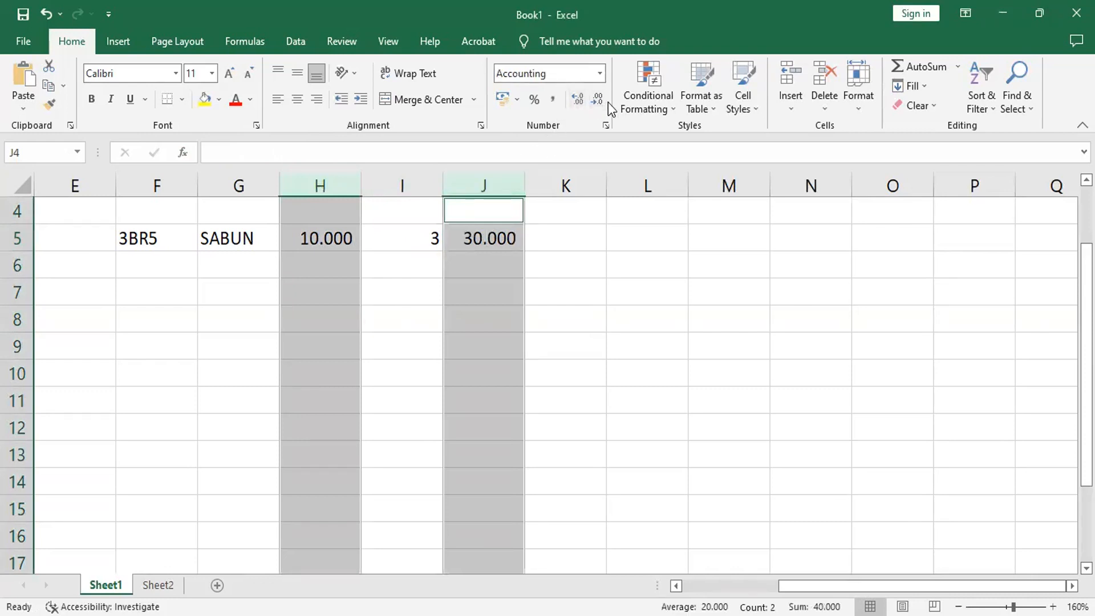
pyautogui.click(371, 292)
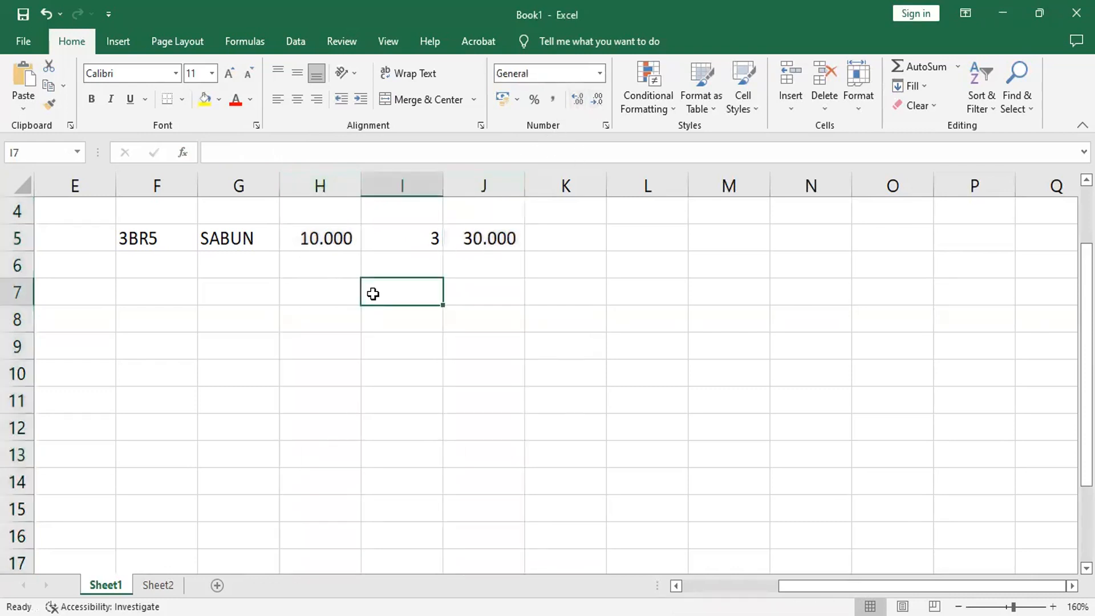
# - Clear the code from cell F5 to test the row's formulas with an empty code
pyautogui.click(128, 237)
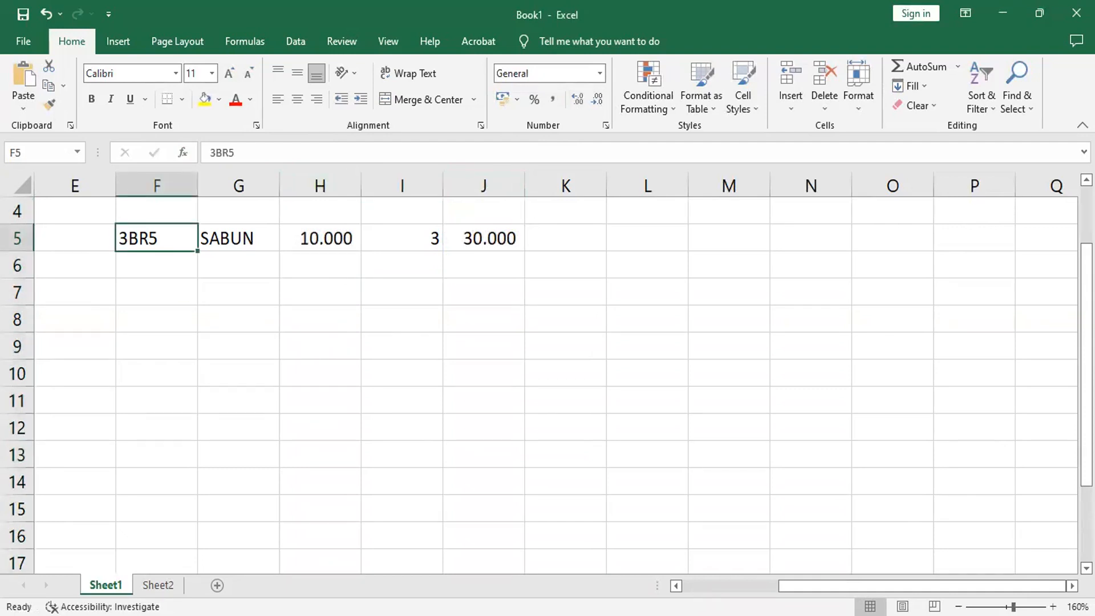
pyautogui.press('Delete')
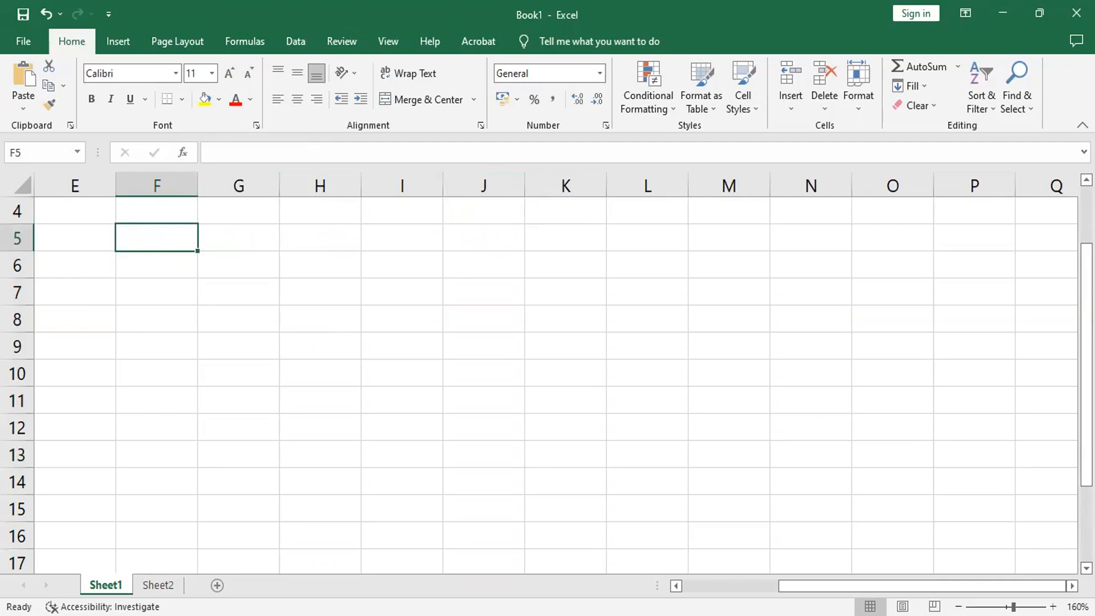
# - Enter the code 3BR5 in cell F5
pyautogui.write('3')
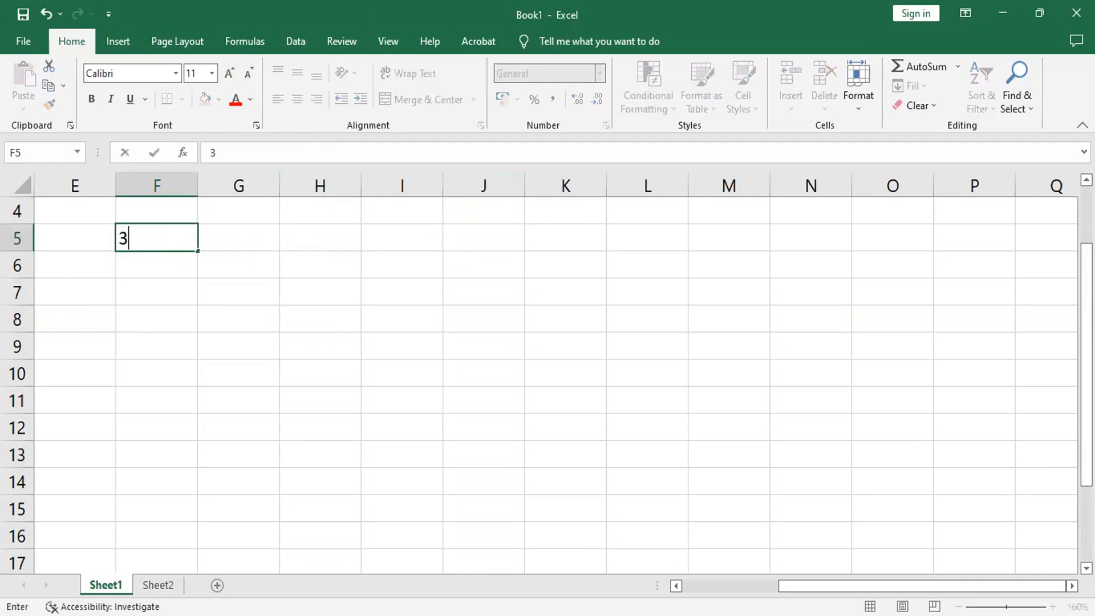
pyautogui.write('BR5')
pyautogui.press('Return')
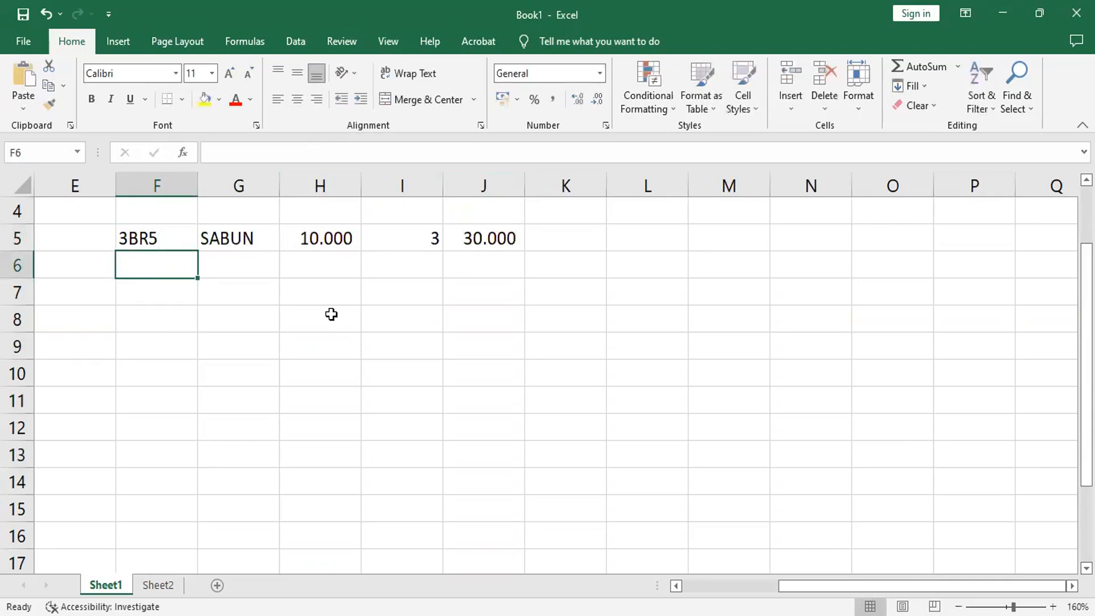
pyautogui.click(222, 243)
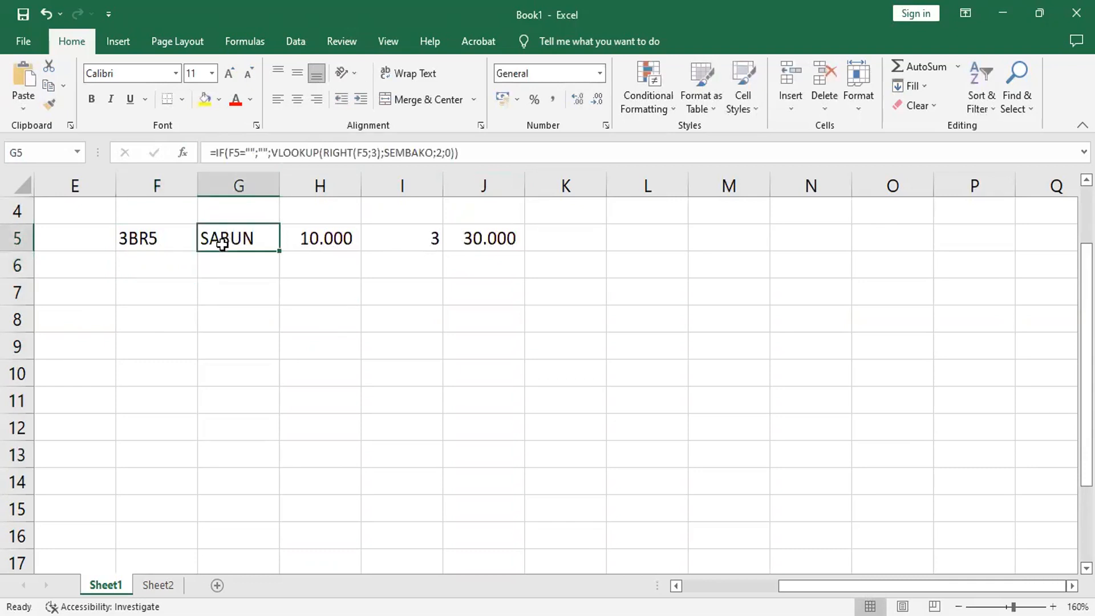
pyautogui.keyDown('ctrl'); pyautogui.click(323, 236); pyautogui.keyUp('ctrl')
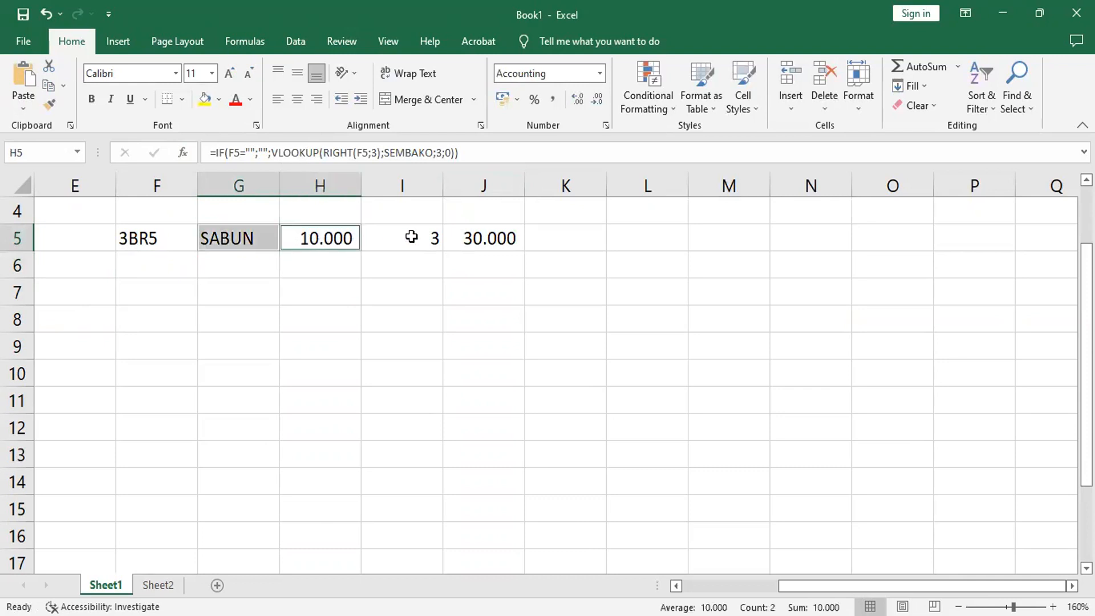
pyautogui.click(391, 310)
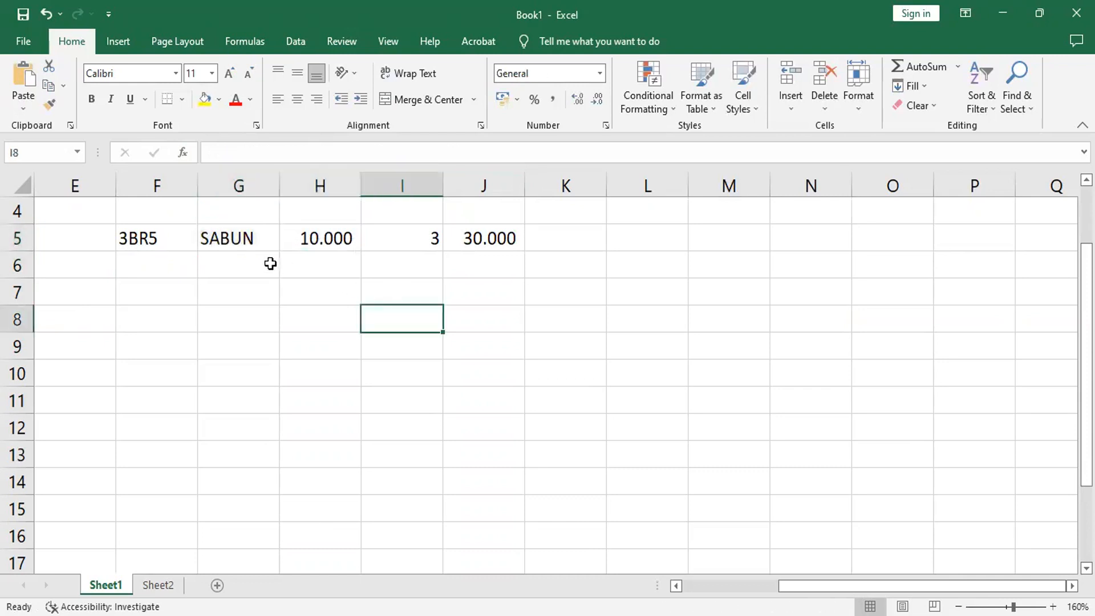
# - Copy the formulas in G5:J5 down through row 12
pyautogui.click(241, 244)
pyautogui.moveTo(273, 245); pyautogui.dragTo(325, 237)
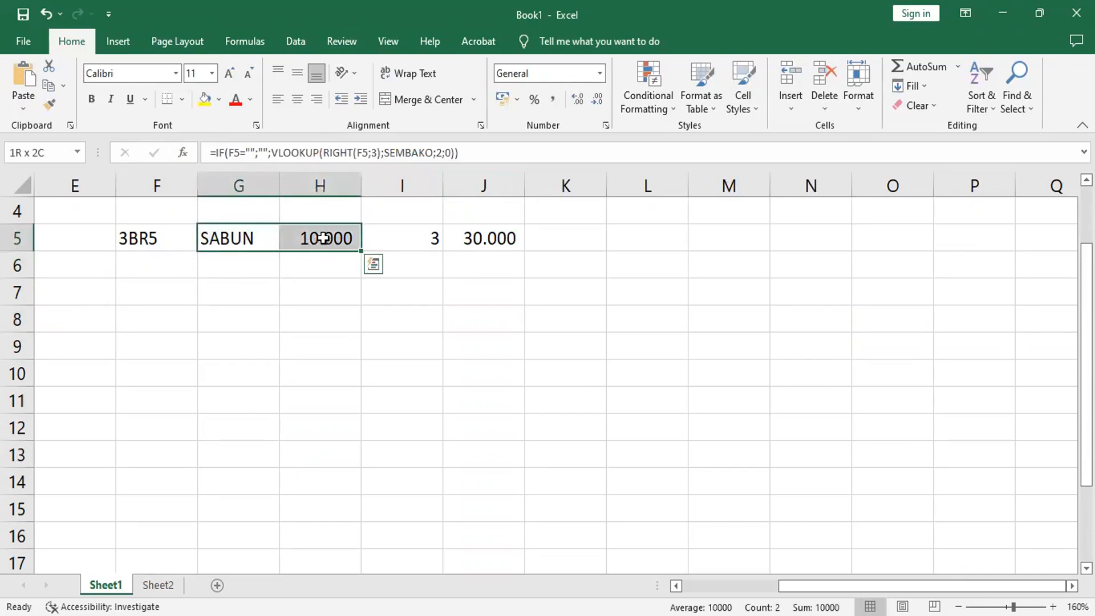
pyautogui.keyDown('shift'); pyautogui.click(436, 233); pyautogui.keyUp('shift')
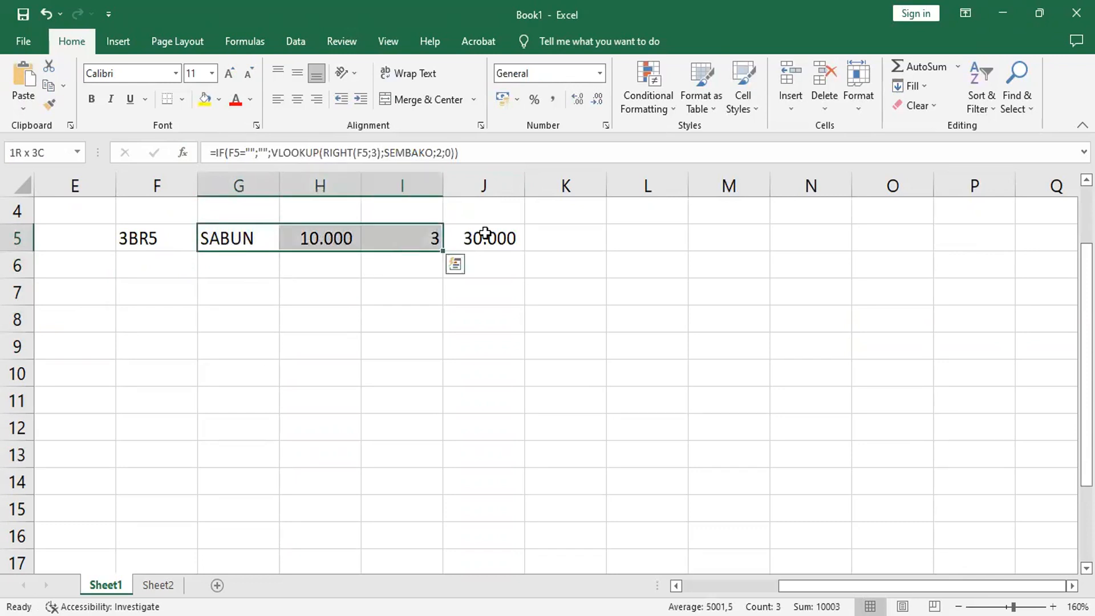
pyautogui.keyDown('shift'); pyautogui.click(487, 235); pyautogui.keyUp('shift')
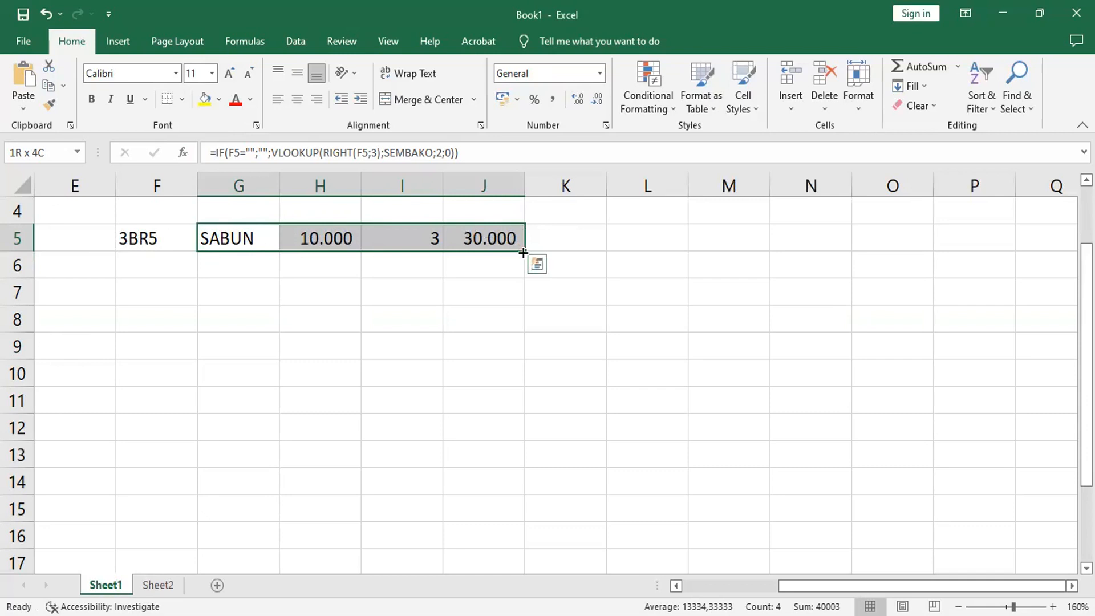
pyautogui.moveTo(523, 252); pyautogui.dragTo(526, 432)
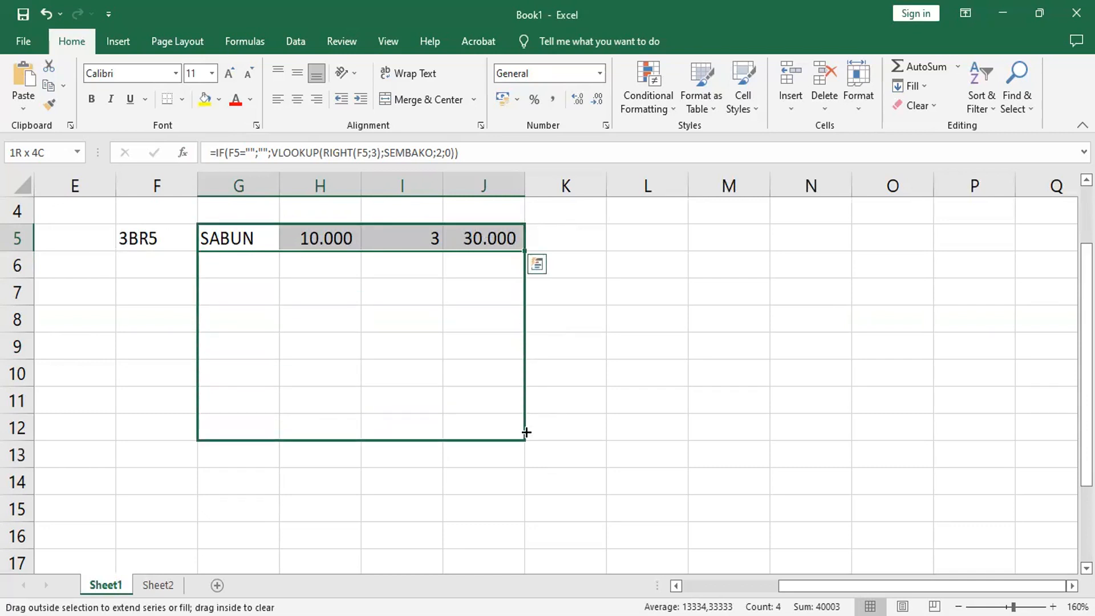
pyautogui.moveTo(526, 432); pyautogui.dragTo(525, 432)
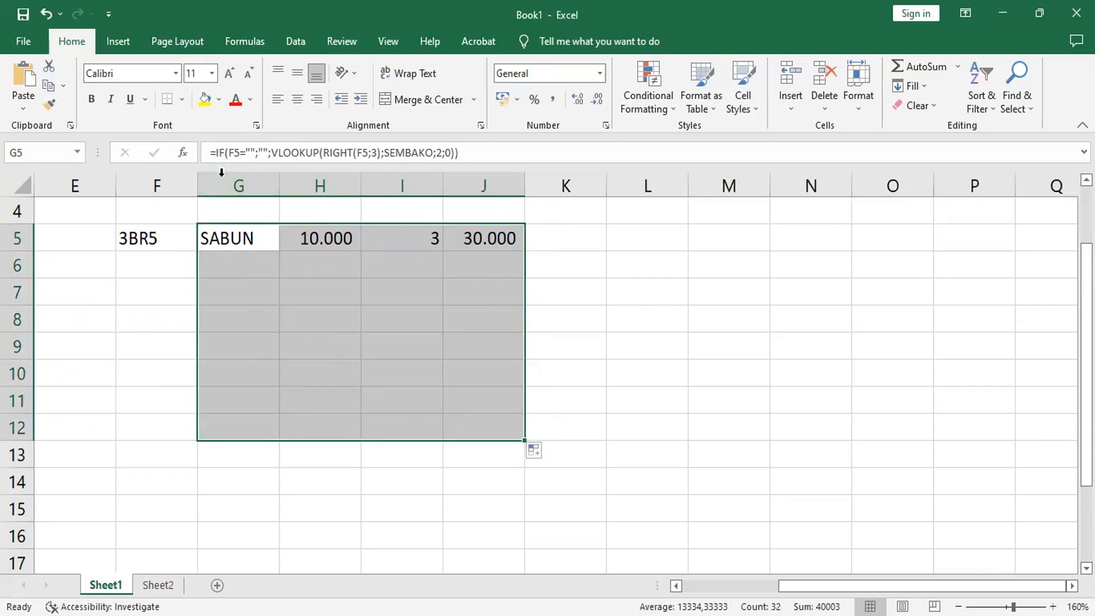
# - Fill the formula range G5:J12 with light green and the code cells F5:F12 with pale blue
pyautogui.click(219, 101)
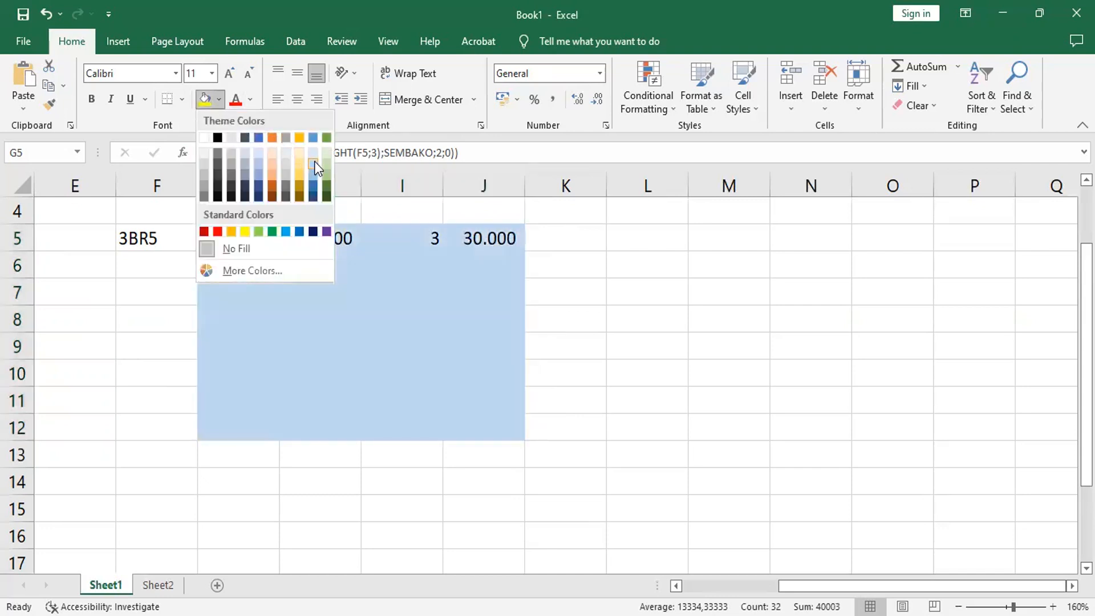
pyautogui.click(325, 163)
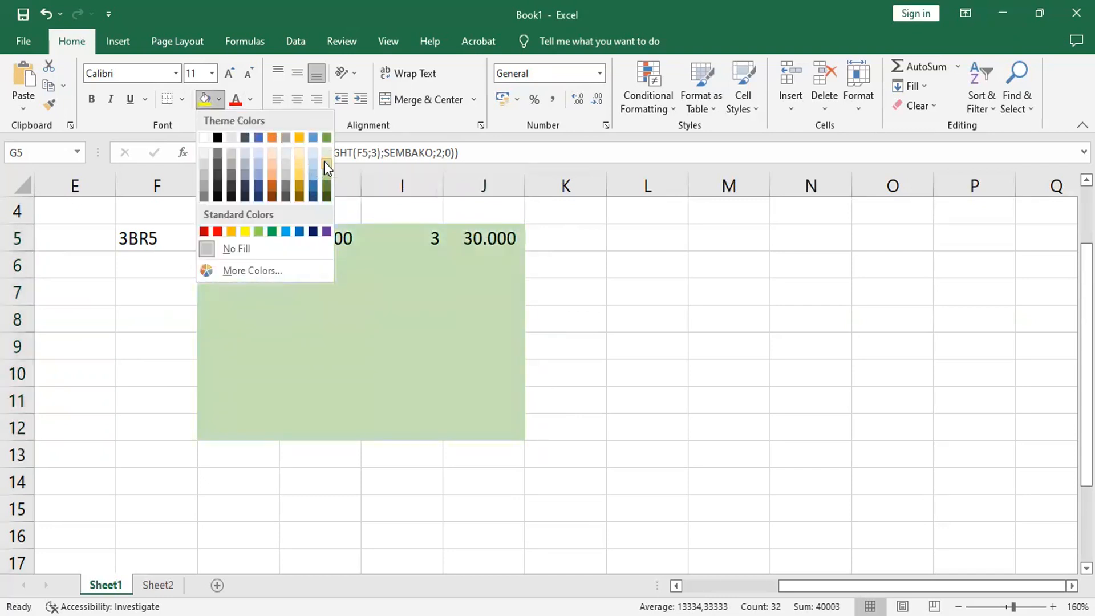
pyautogui.click(155, 240)
pyautogui.moveTo(154, 240); pyautogui.dragTo(159, 423)
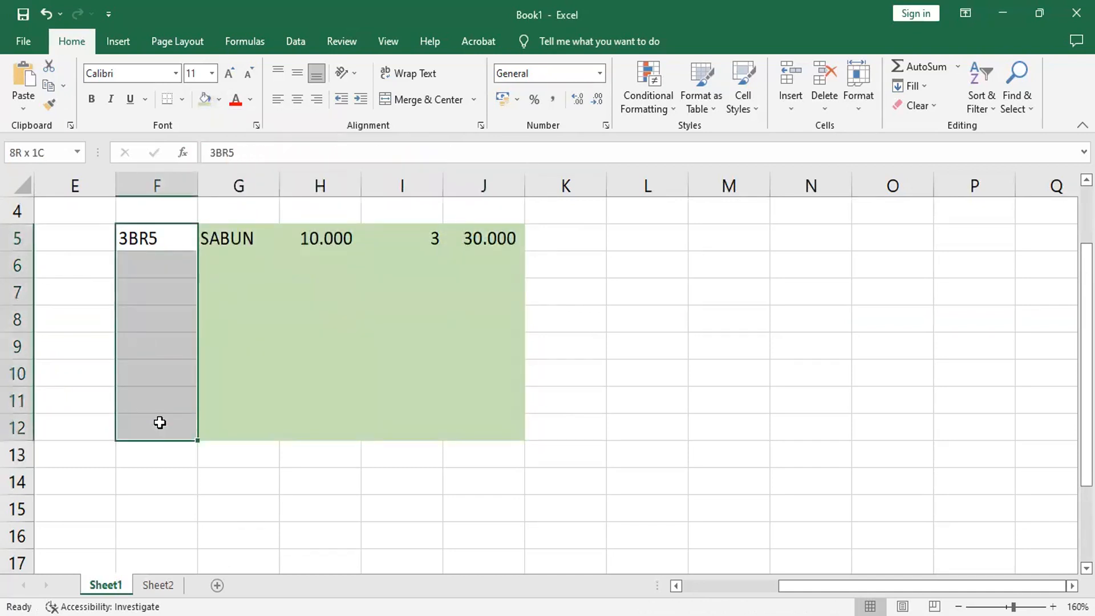
pyautogui.click(221, 99)
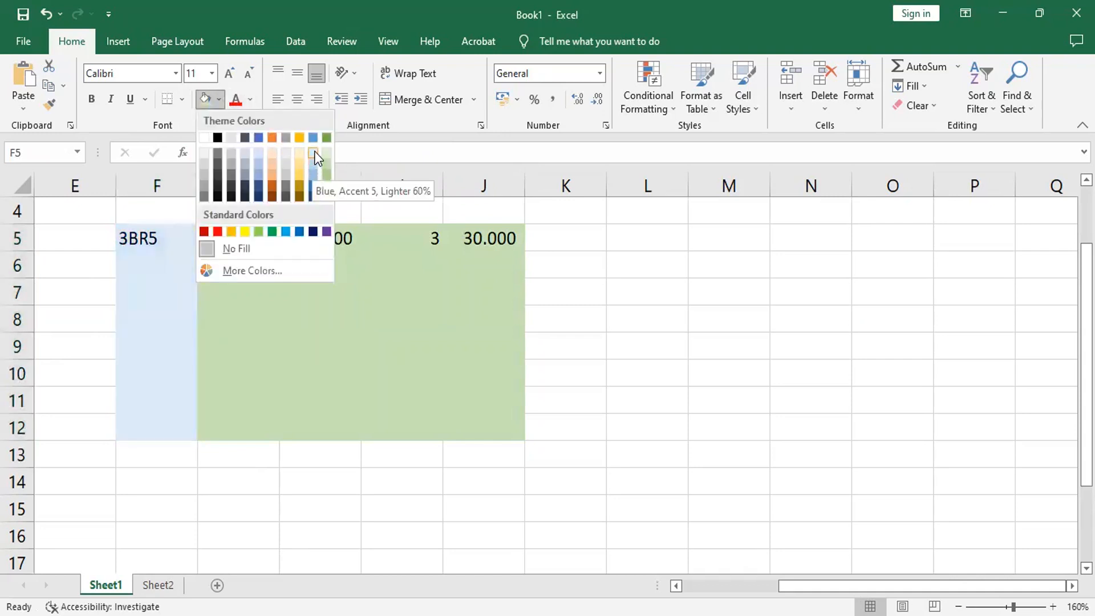
pyautogui.click(608, 340)
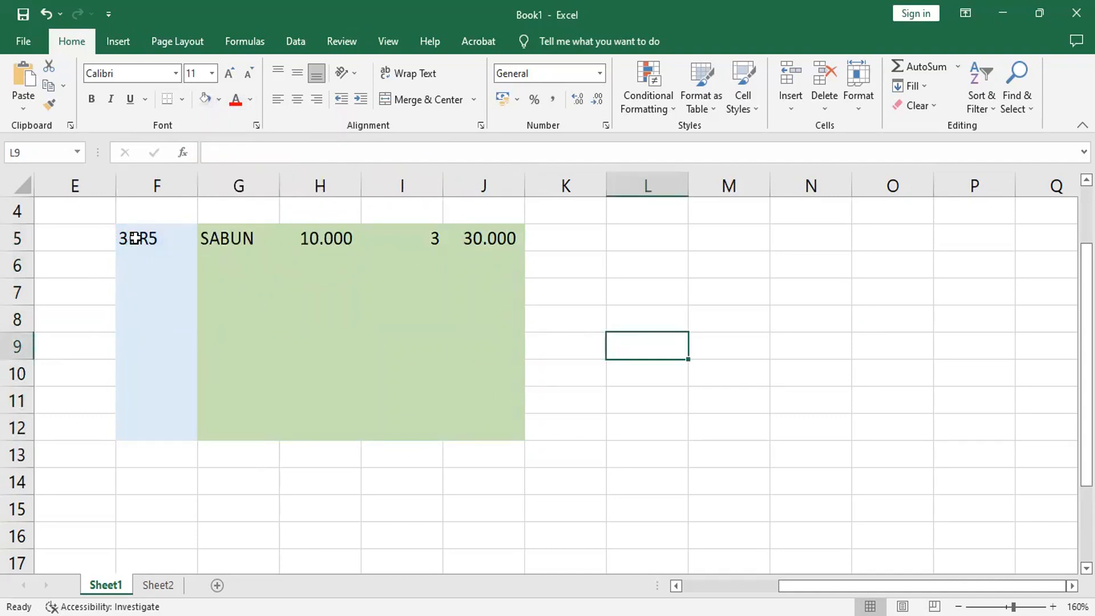
# - Enter the code 2BR7 in cell F6 and 8BR1 in cell F7
pyautogui.click(159, 257)
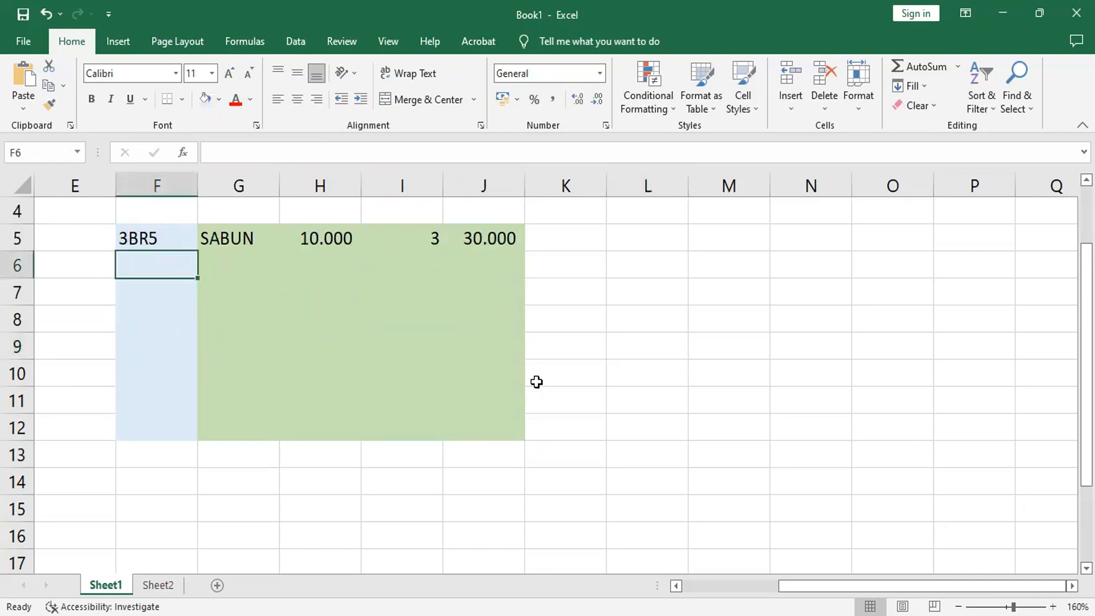
pyautogui.write('2BR7')
pyautogui.press('Return')
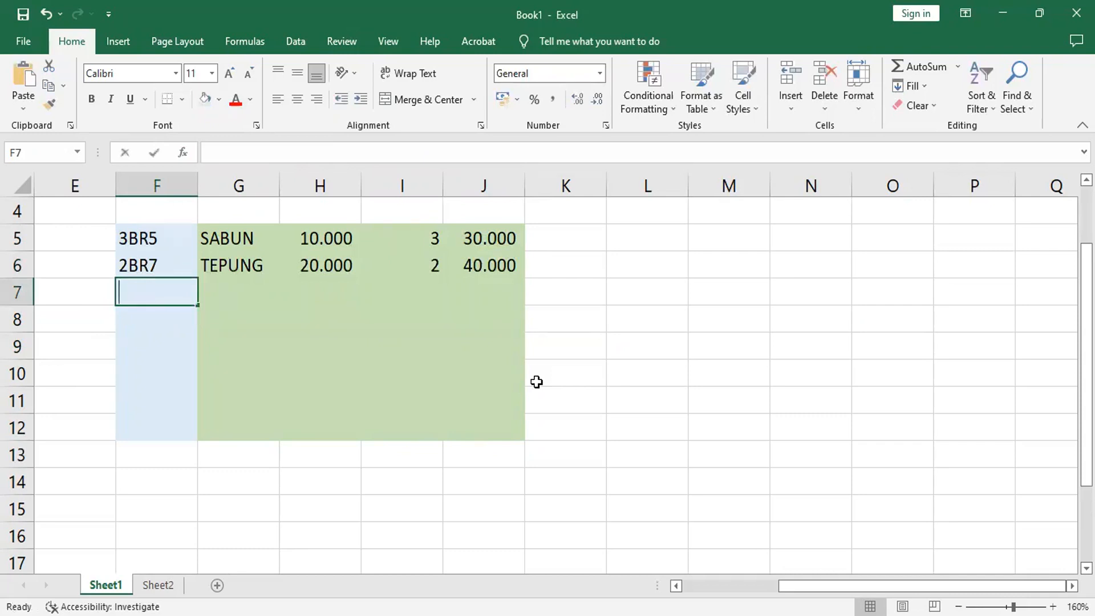
pyautogui.write('8BR1')
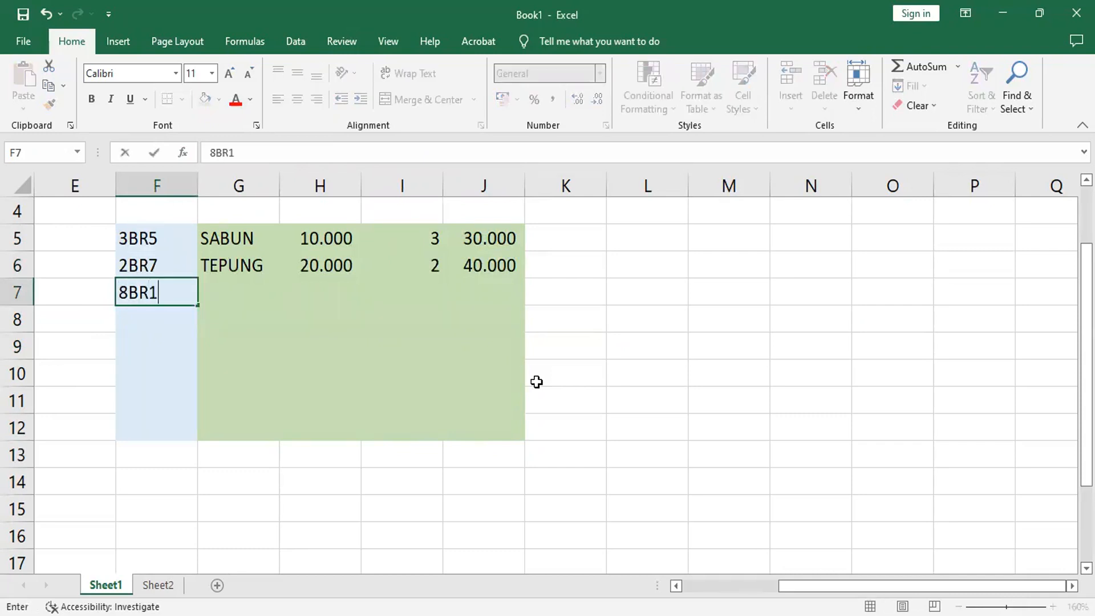
pyautogui.press('Return')
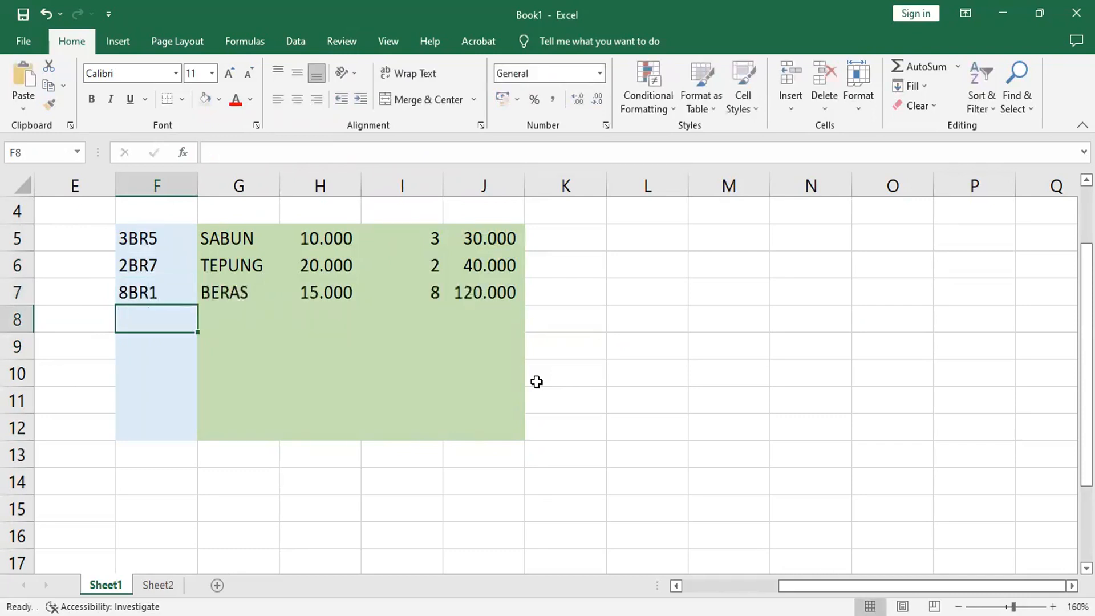